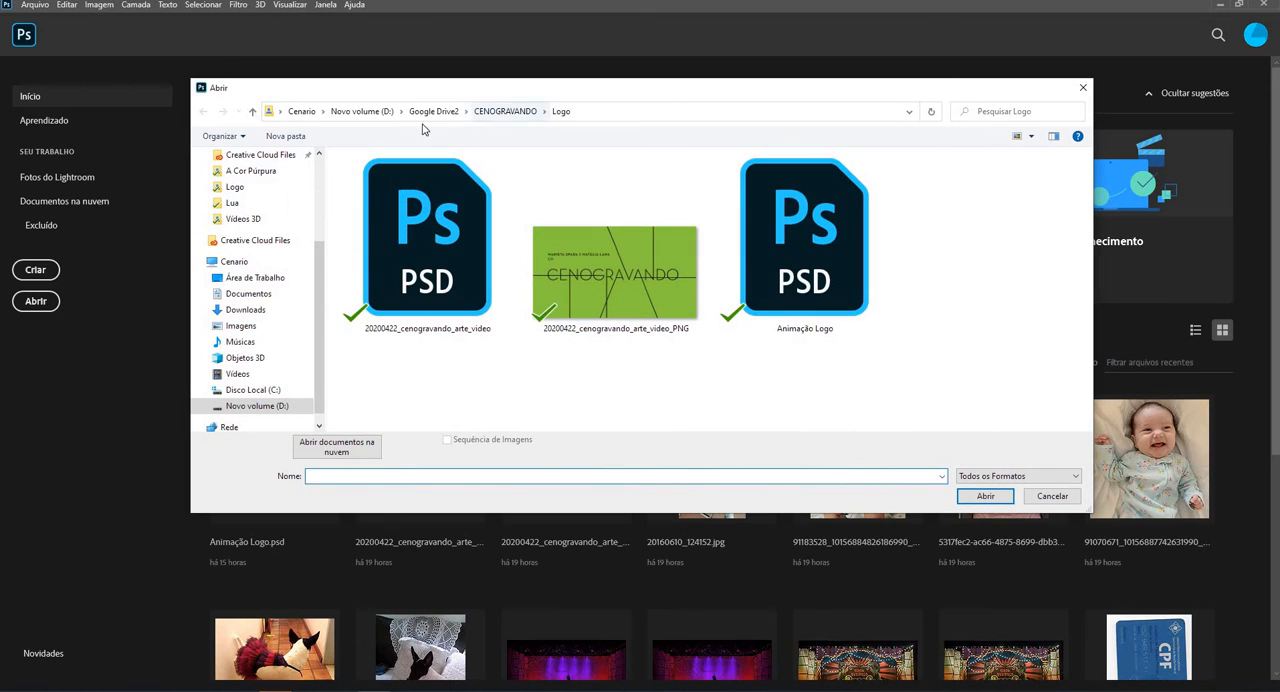
# - Open image 222 from the picture-frame project subfolder in Google Drive2 > TRABALHOS EM ANDAMENTO
pyautogui.click(433, 111)
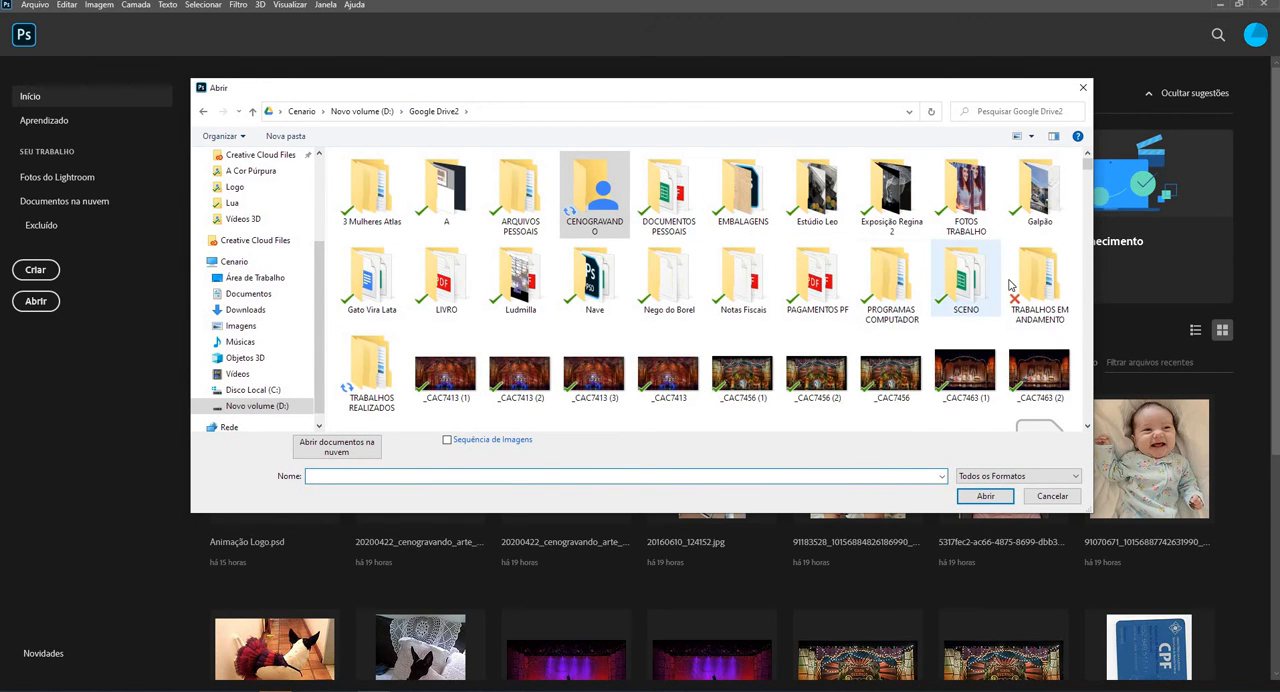
pyautogui.doubleClick(1040, 285)
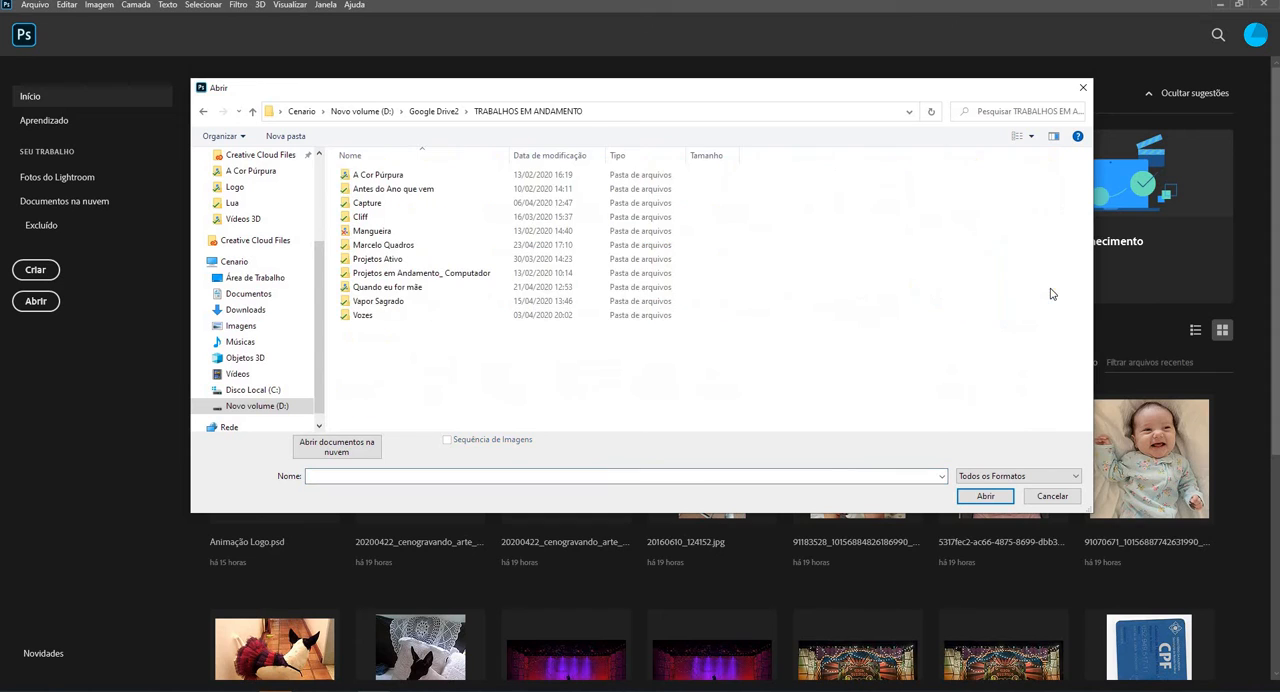
pyautogui.doubleClick(388, 246)
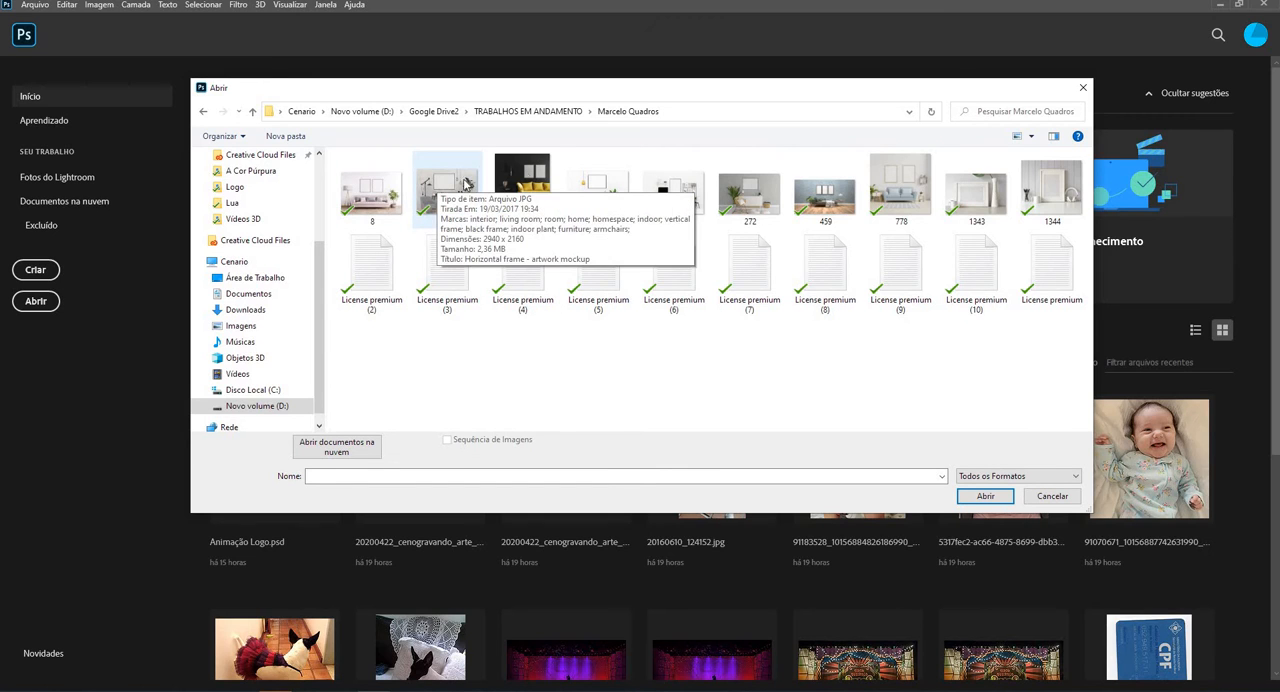
pyautogui.click(598, 188)
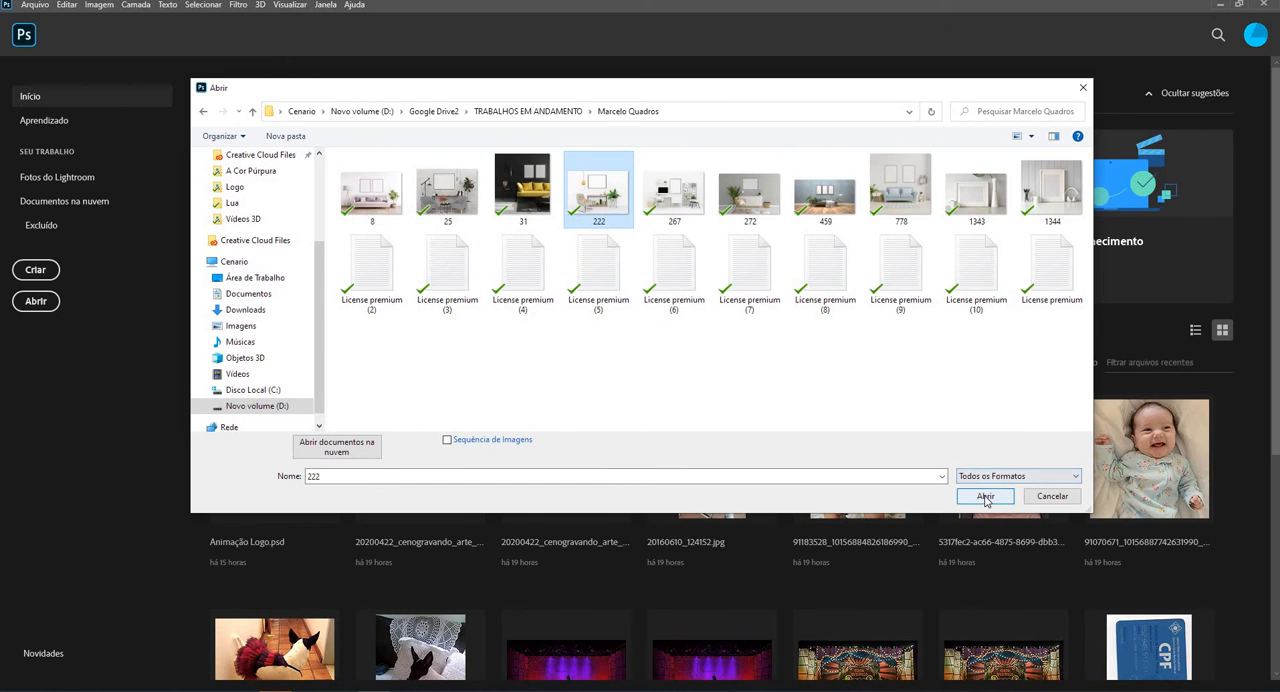
pyautogui.click(985, 497)
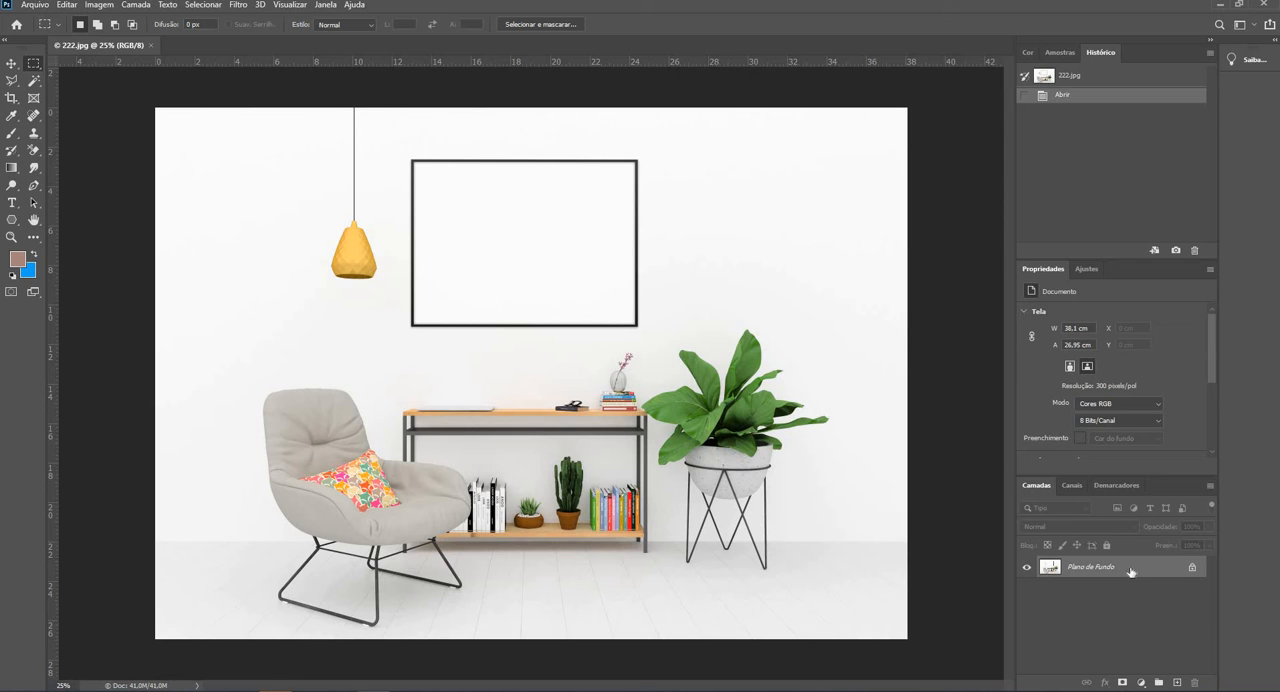
# - Duplicate the Plano de Fundo layer and hide the original, keeping the copy visible
pyautogui.moveTo(1131, 572); pyautogui.dragTo(1176, 682)
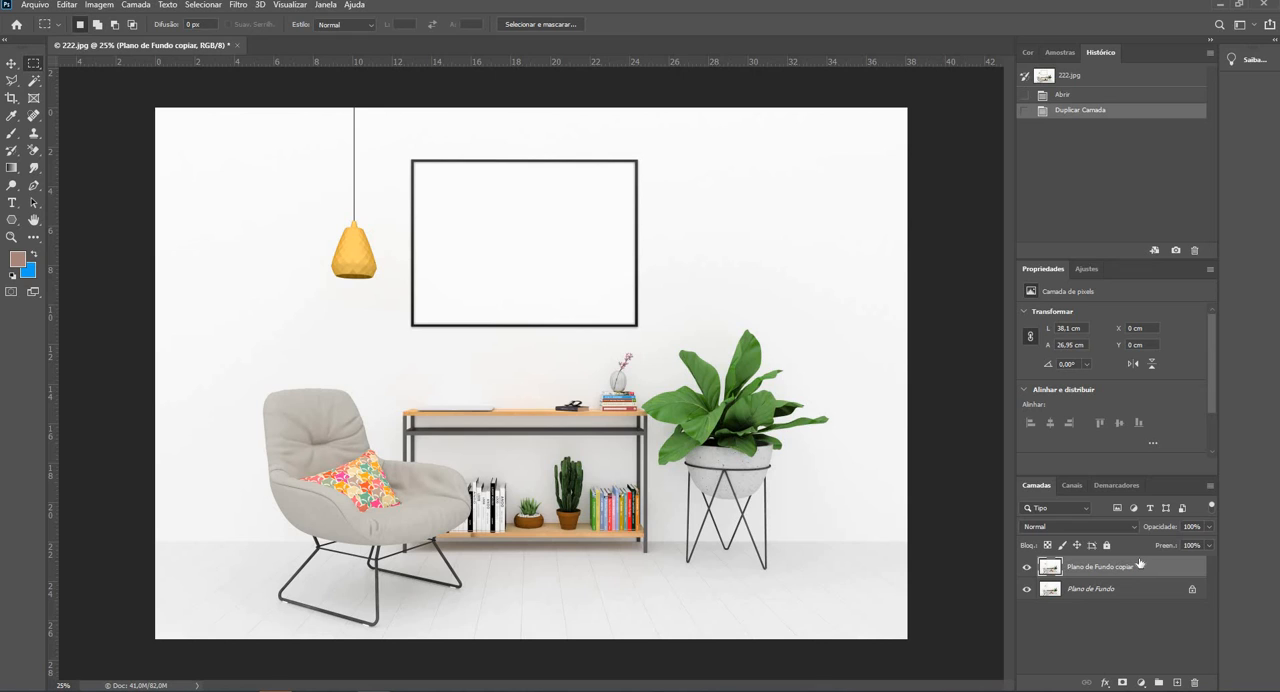
pyautogui.click(1025, 592)
pyautogui.click(1025, 592)
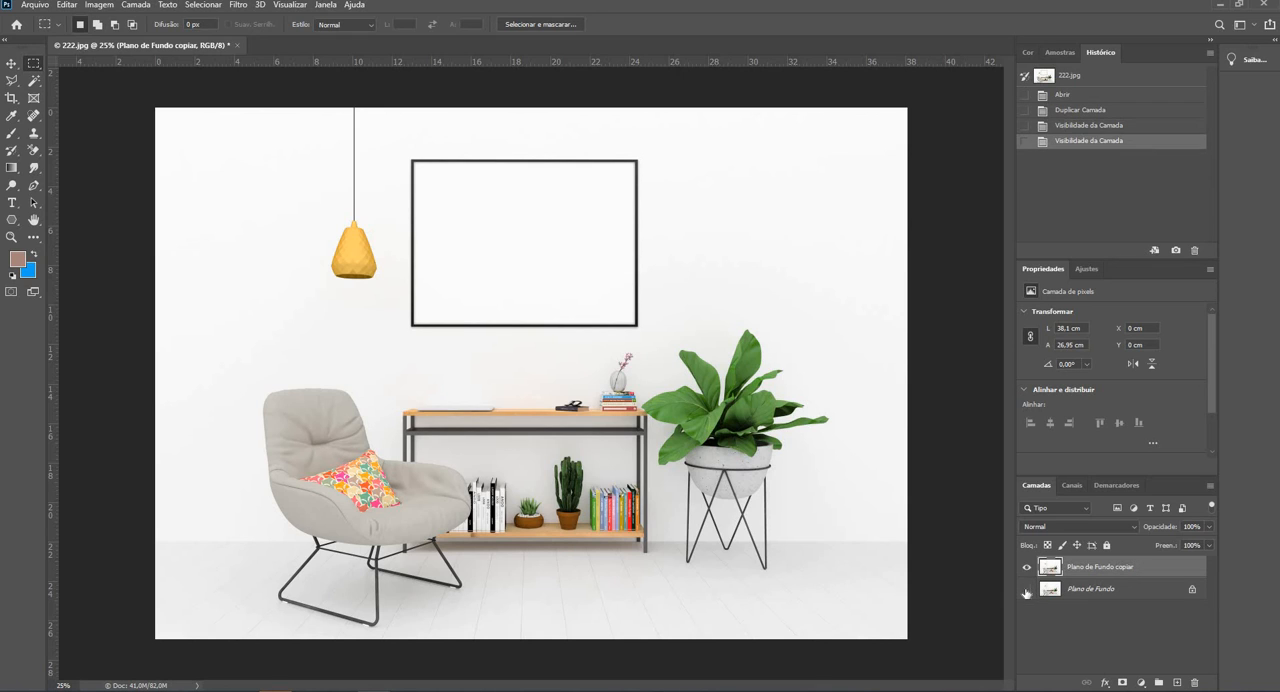
pyautogui.click(1025, 592)
pyautogui.click(1026, 568)
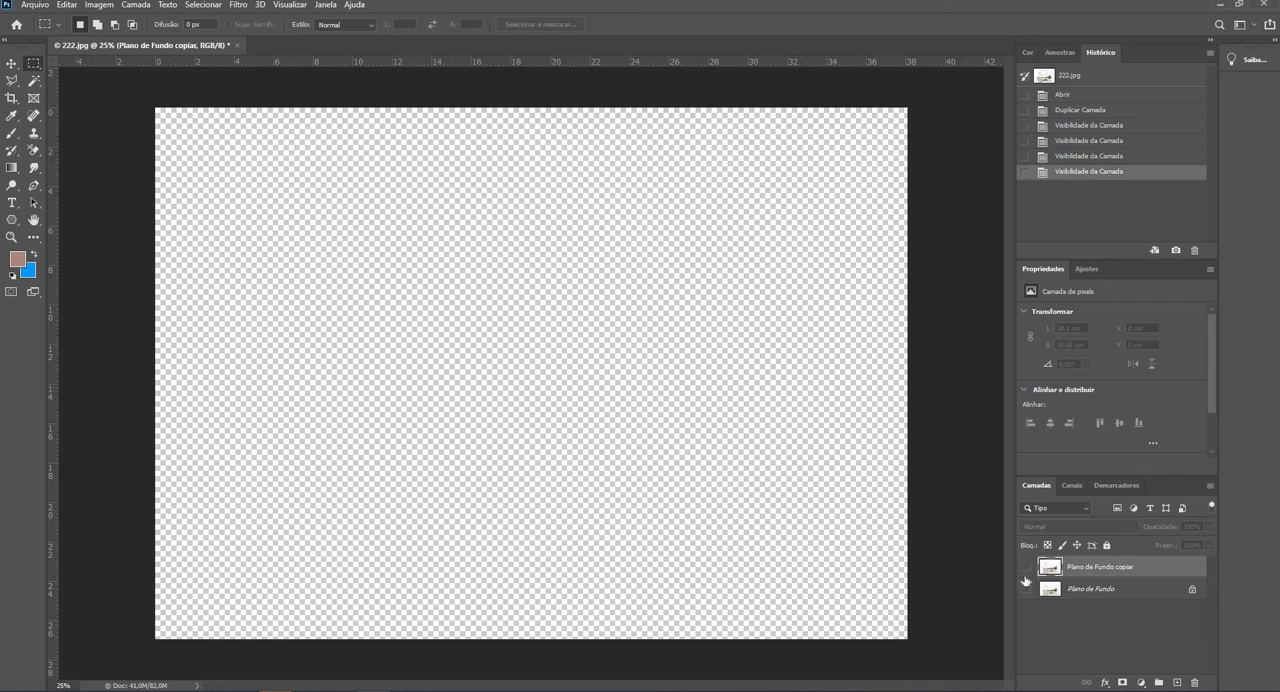
pyautogui.click(1024, 569)
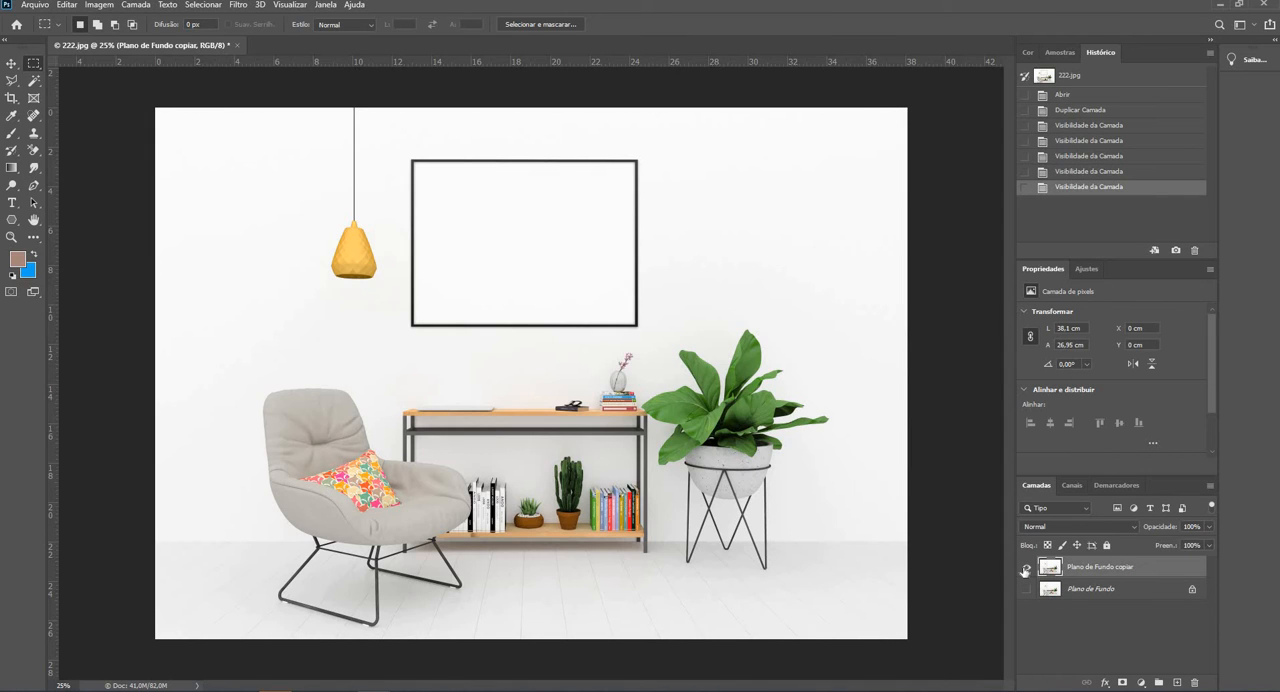
# - Try selecting the white area inside the wall frame with the Magic Wand at tolerance 20, and inspect the selection's edges
pyautogui.click(37, 81)
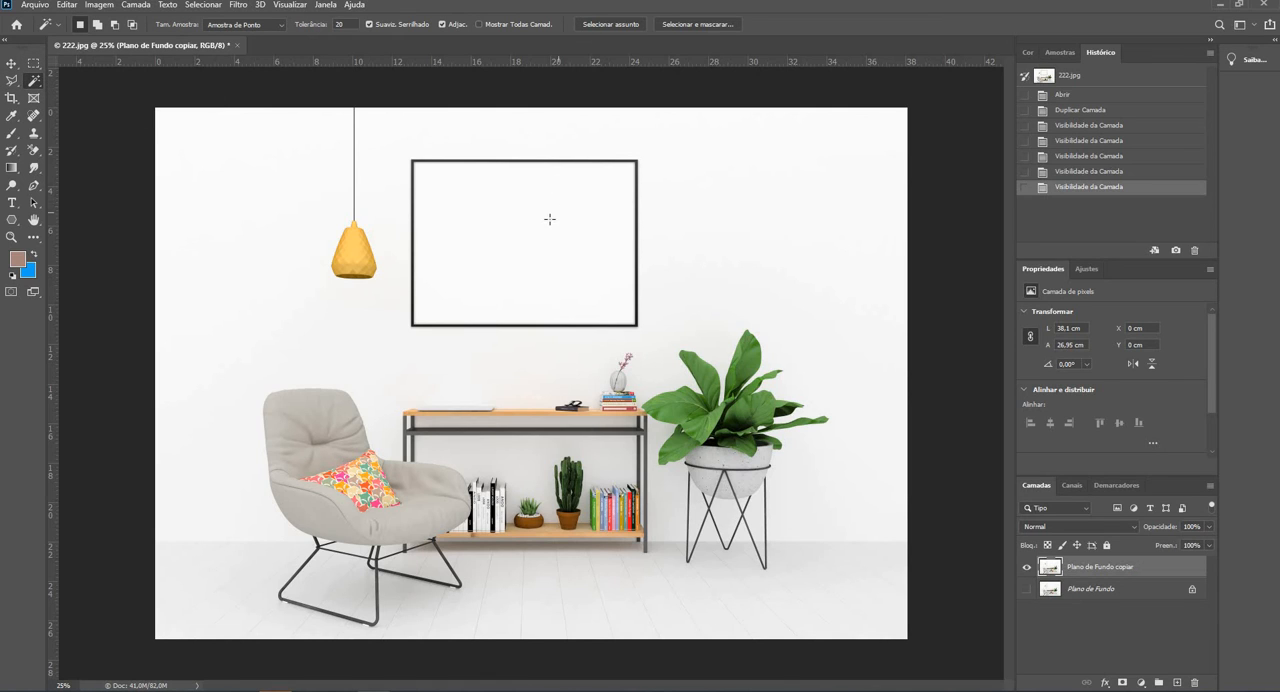
pyautogui.click(549, 218)
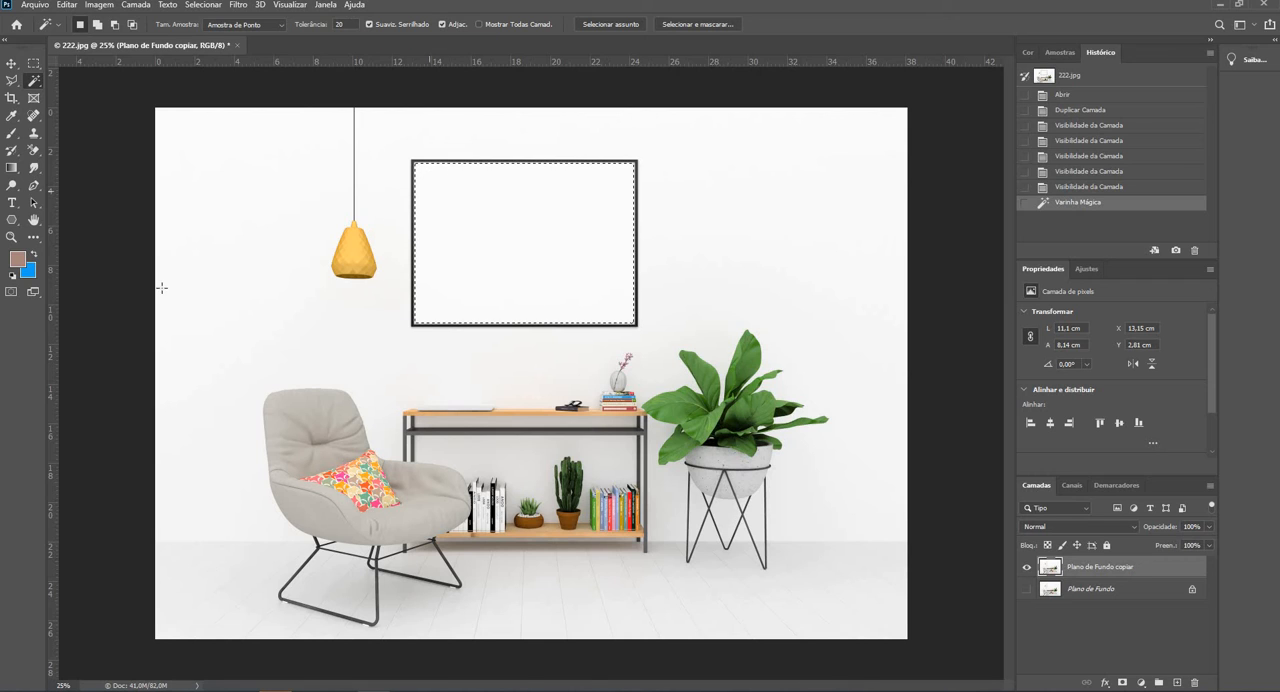
pyautogui.click(12, 238)
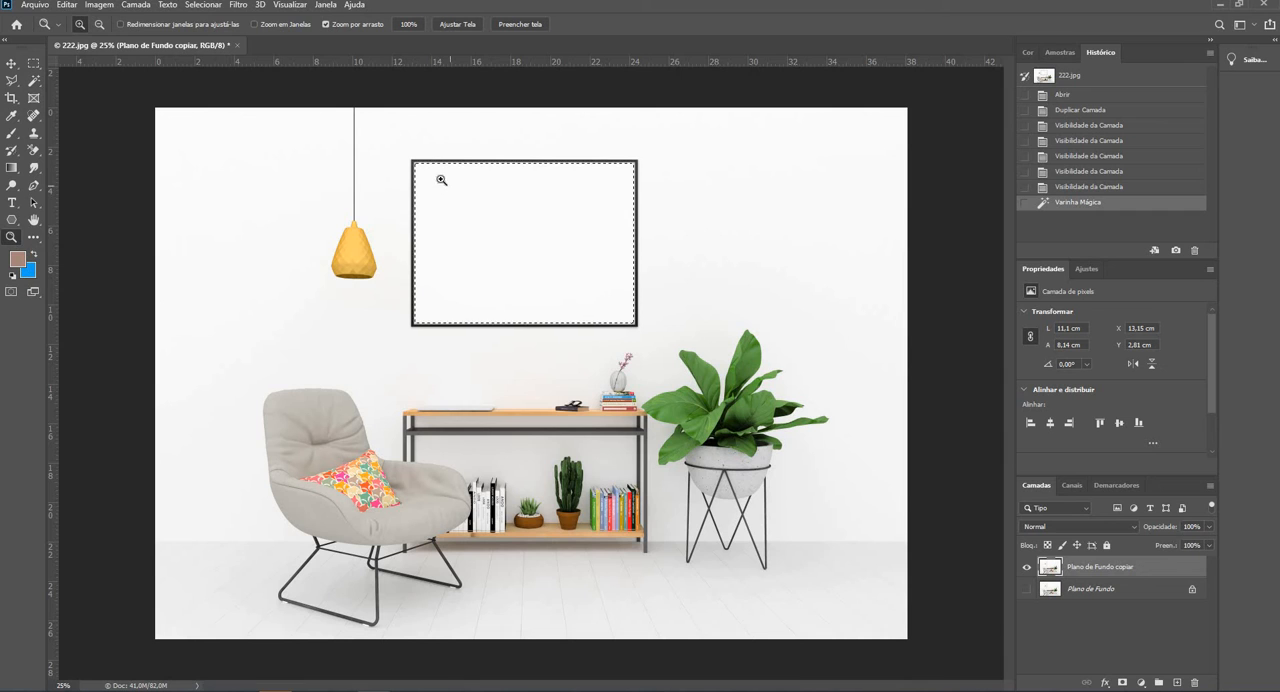
pyautogui.click(422, 170)
pyautogui.click(422, 170)
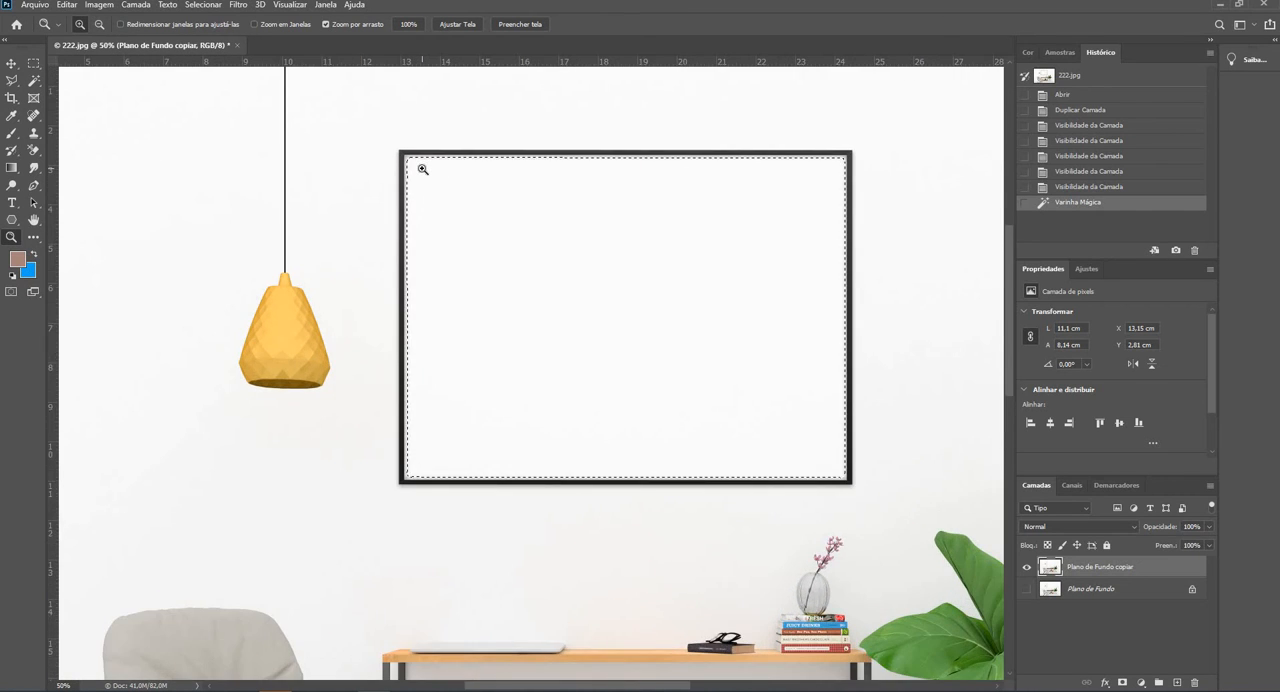
pyautogui.click(422, 170)
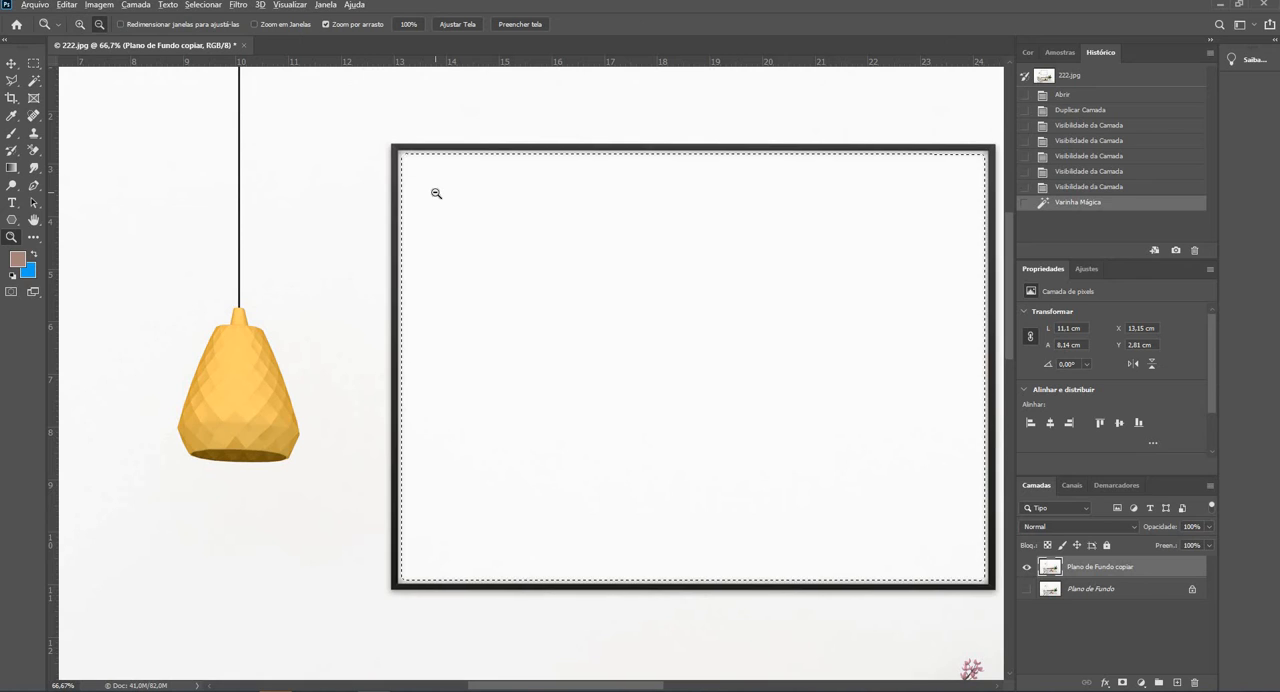
pyautogui.keyDown('alt'); pyautogui.click(436, 193); pyautogui.keyUp('alt')
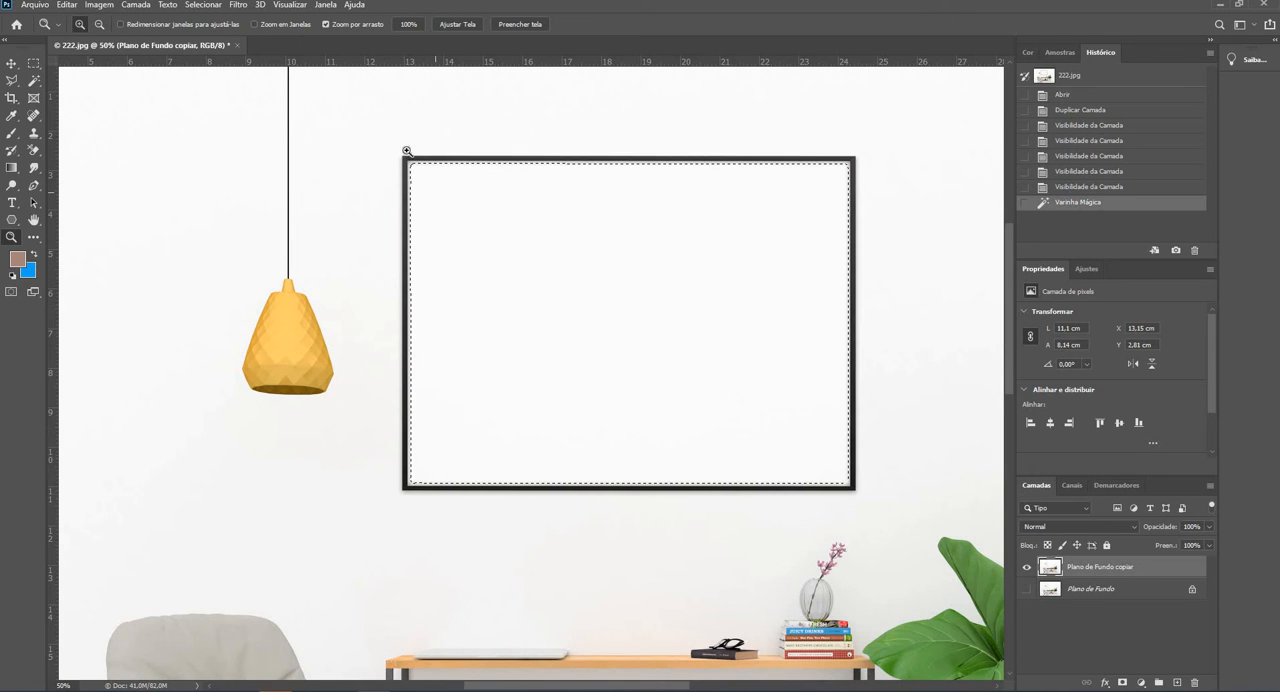
# - Delete the white area inside the wall frame using a Magic Wand selection at tolerance 80, clear the selection and check the cut edge
pyautogui.click(34, 82)
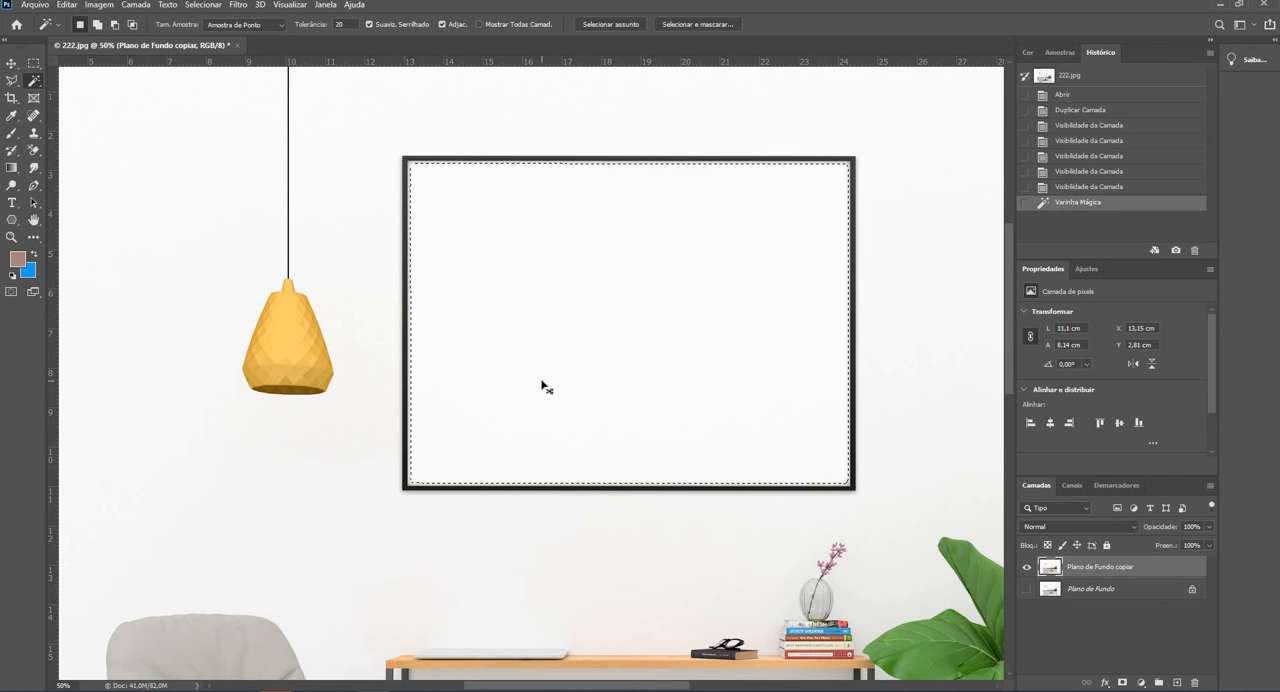
pyautogui.hotkey('ctrl', 'd')
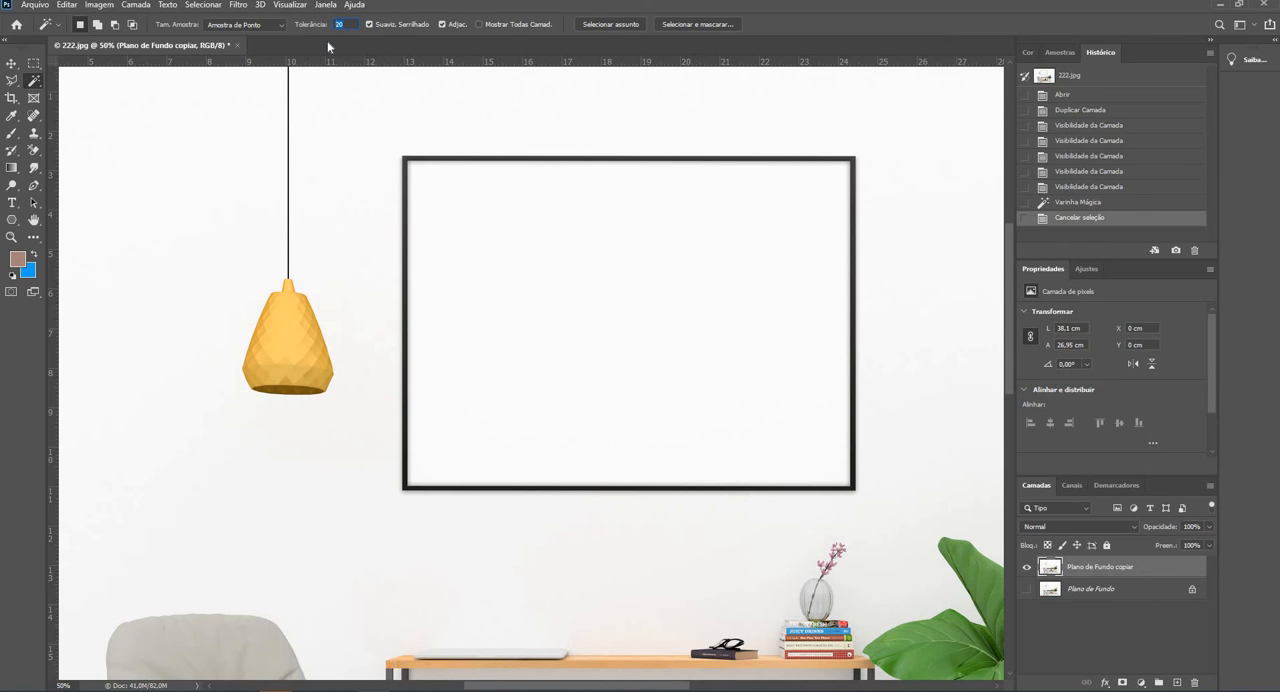
pyautogui.write('8')
pyautogui.click(600, 230)
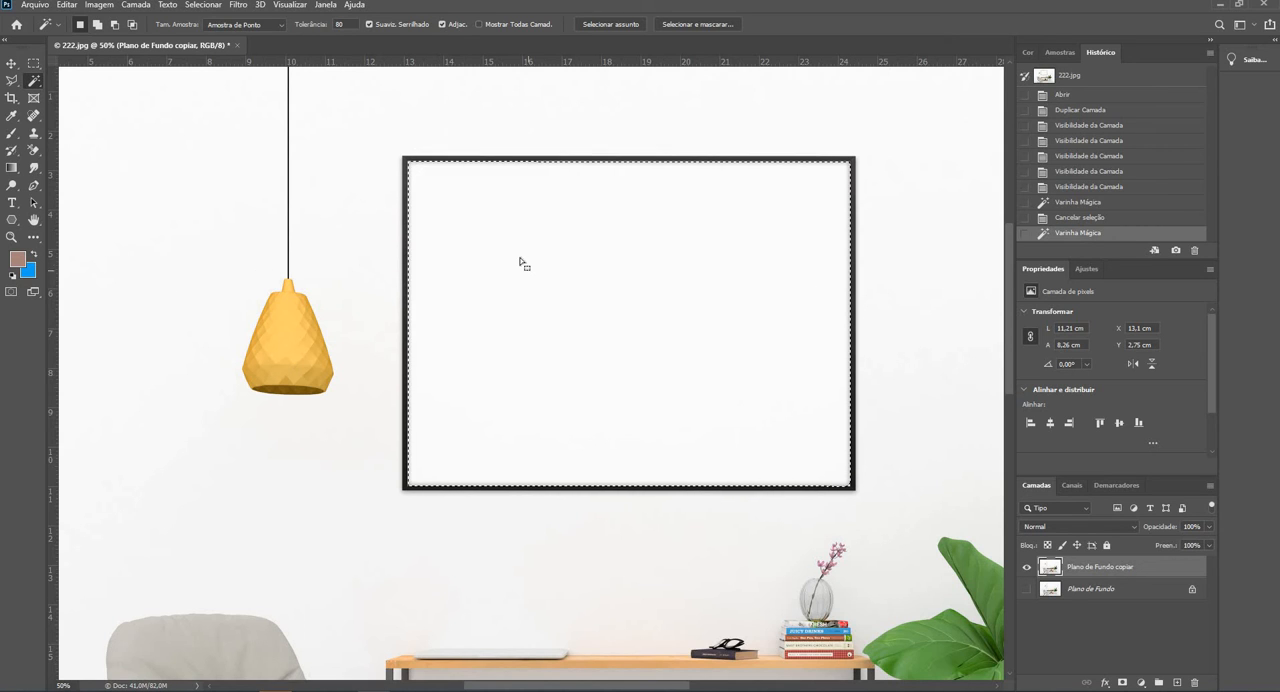
pyautogui.press('Delete')
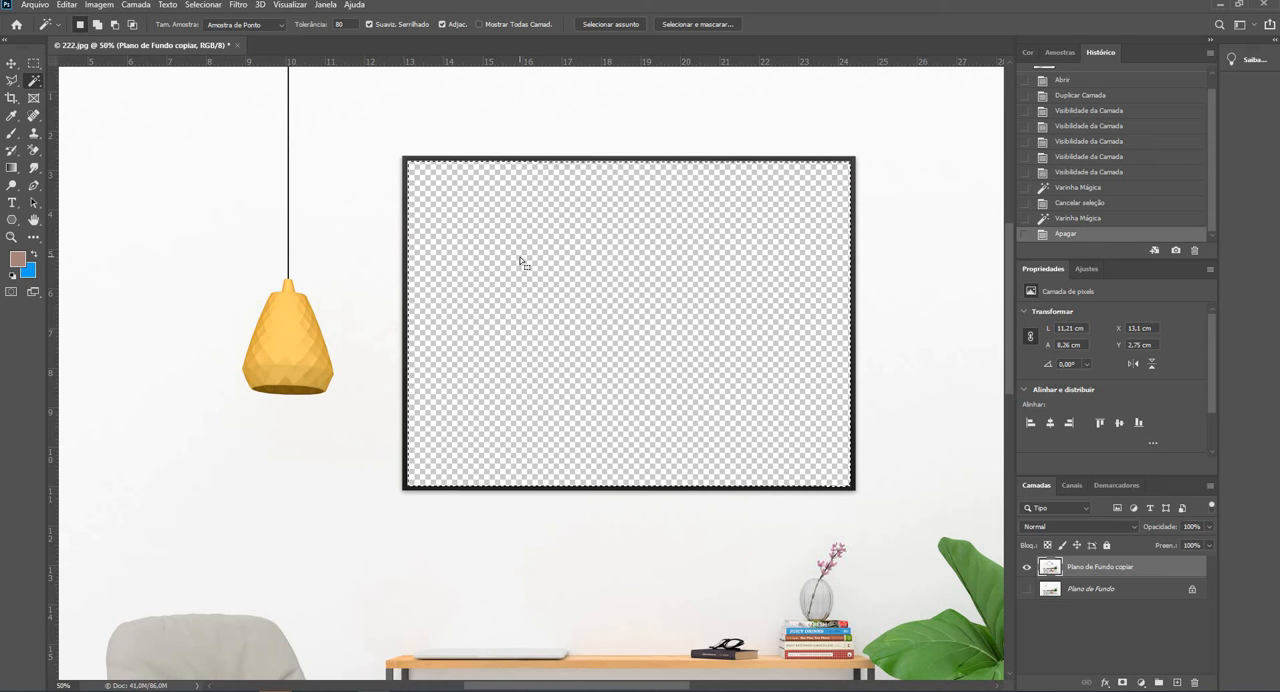
pyautogui.hotkey('ctrl', 'd')
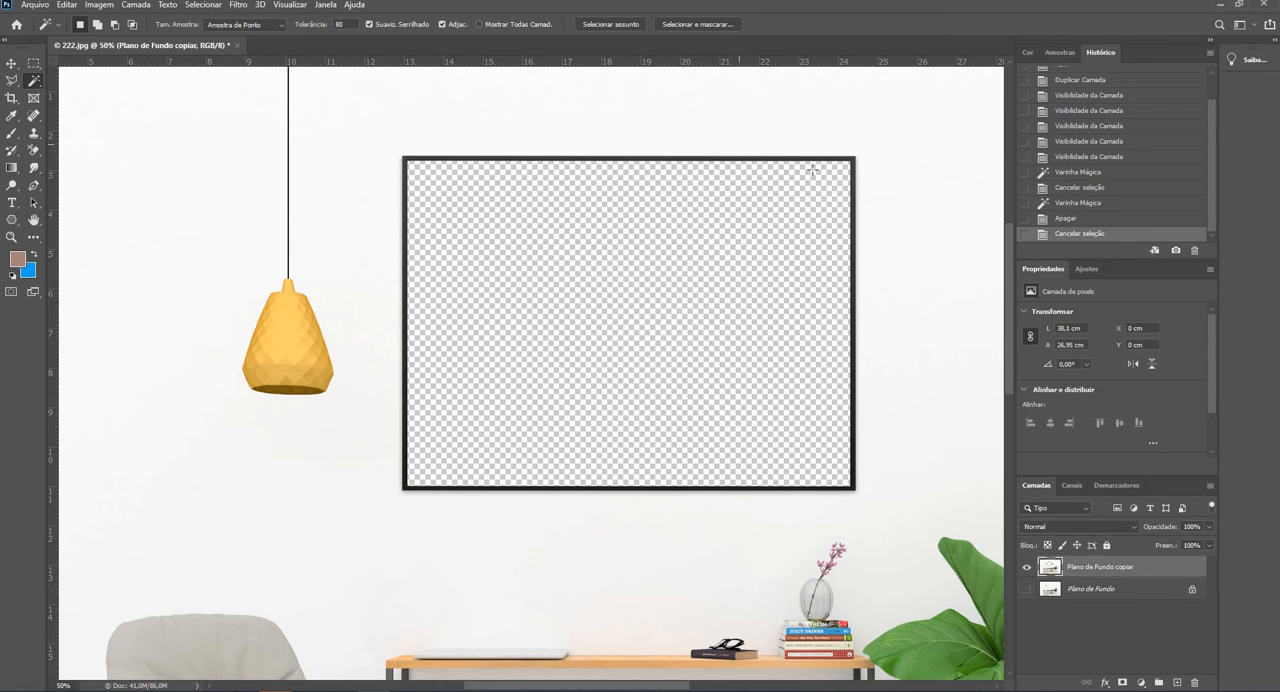
pyautogui.click(11, 237)
pyautogui.moveTo(442, 461); pyautogui.dragTo(431, 489)
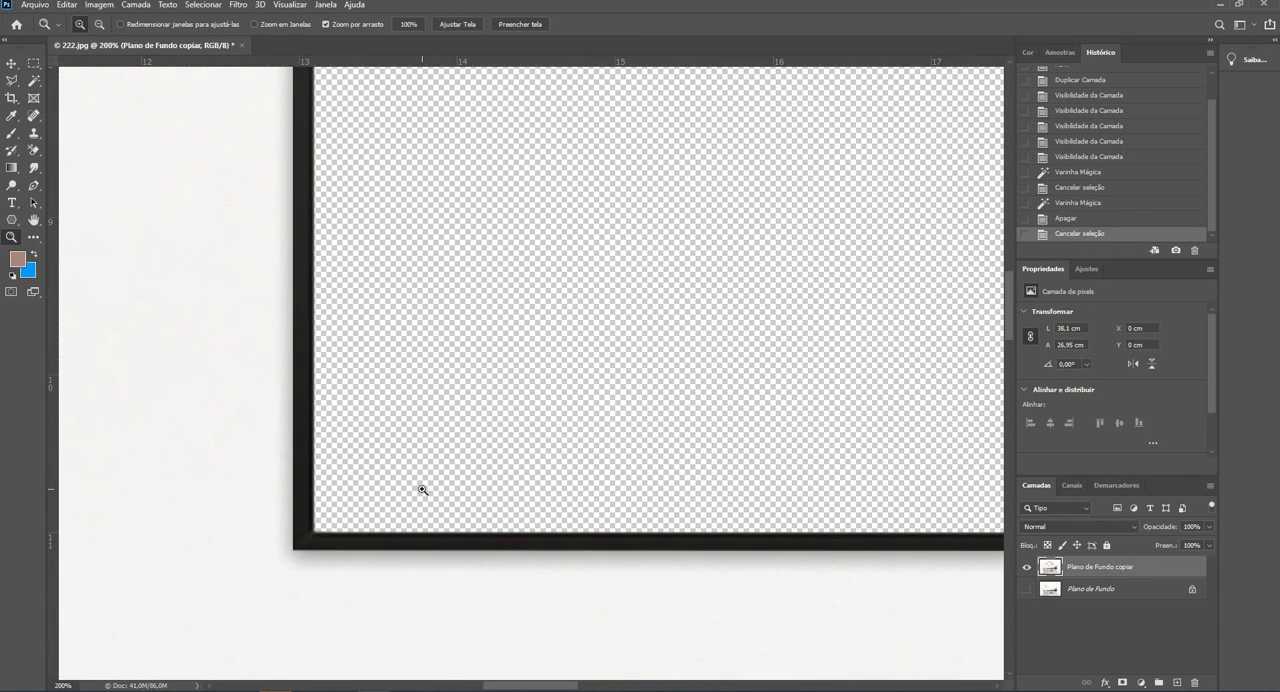
pyautogui.keyDown('alt'); pyautogui.click(423, 489); pyautogui.keyUp('alt')
pyautogui.keyDown('alt'); pyautogui.click(423, 489); pyautogui.keyUp('alt')
pyautogui.keyDown('alt'); pyautogui.click(423, 489); pyautogui.keyUp('alt')
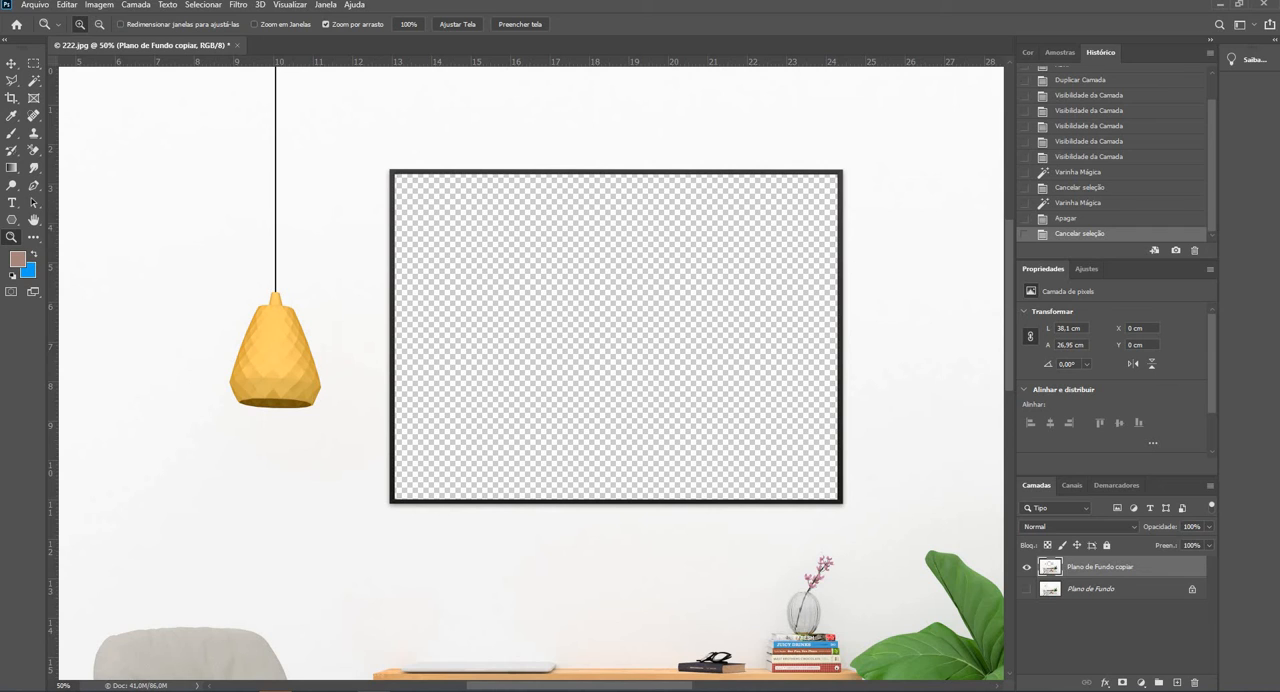
# - Open the photo _CAC7456 (2) from the Google Drive2 folder
pyautogui.click(34, 5)
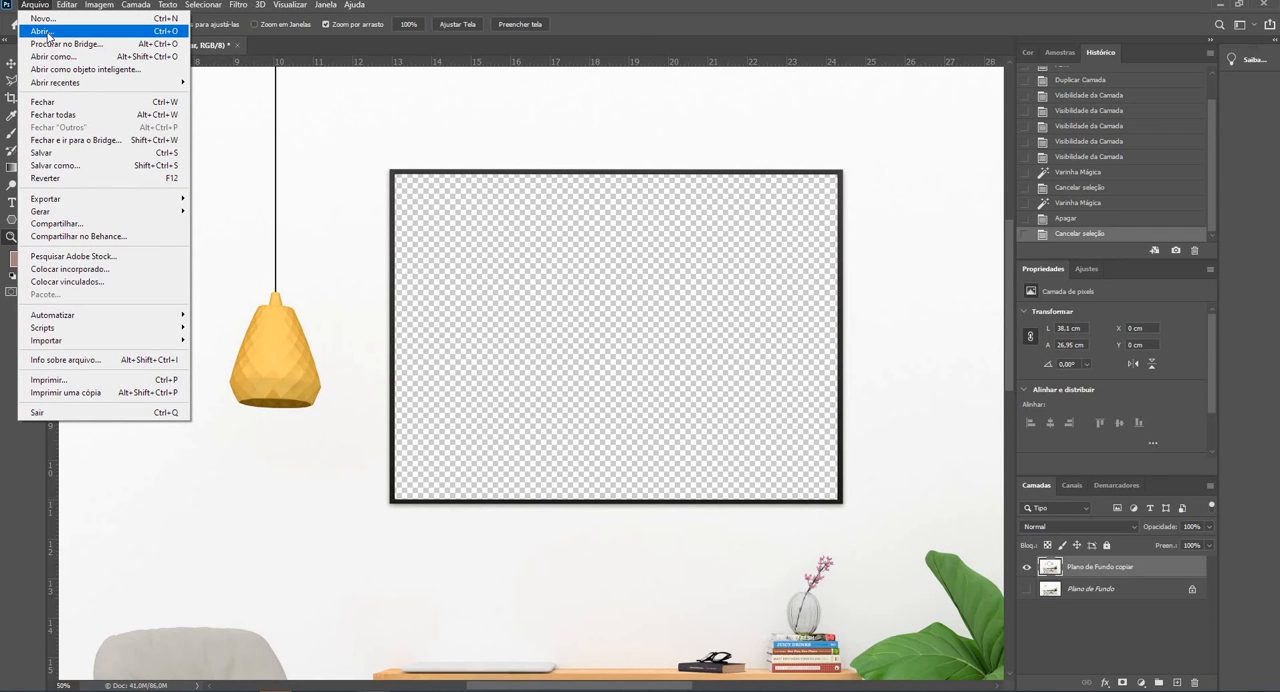
pyautogui.click(48, 36)
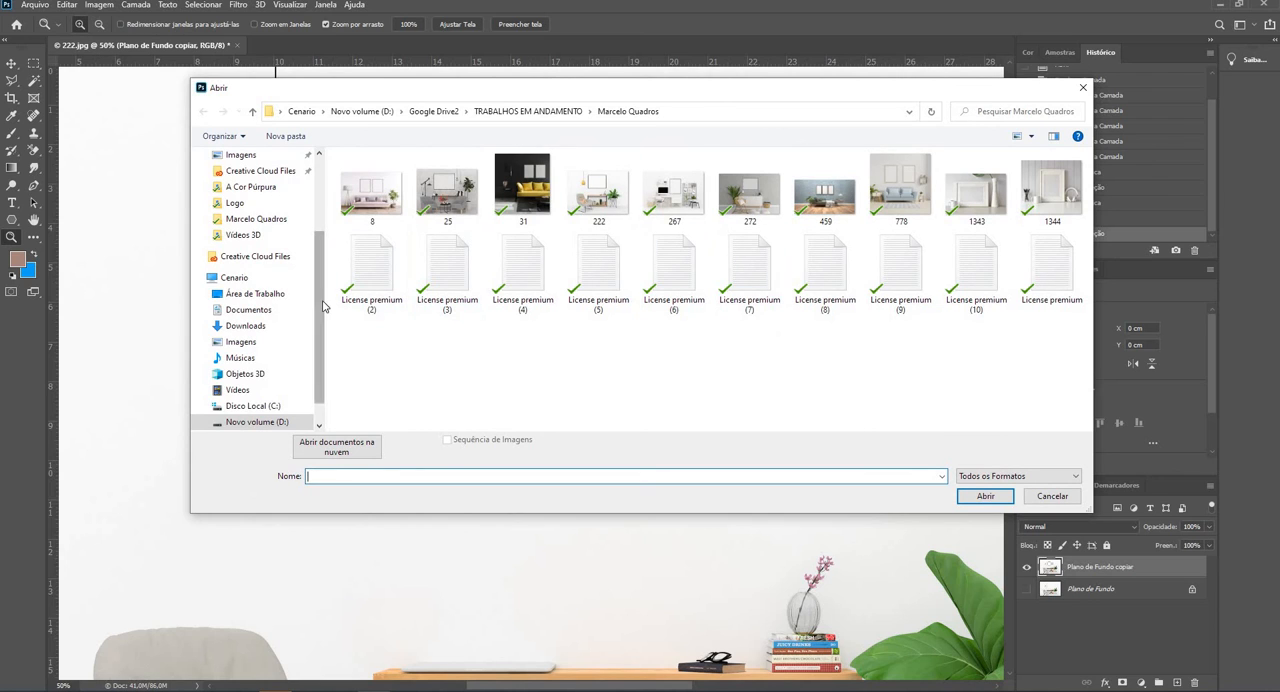
pyautogui.moveTo(322, 300); pyautogui.dragTo(319, 198)
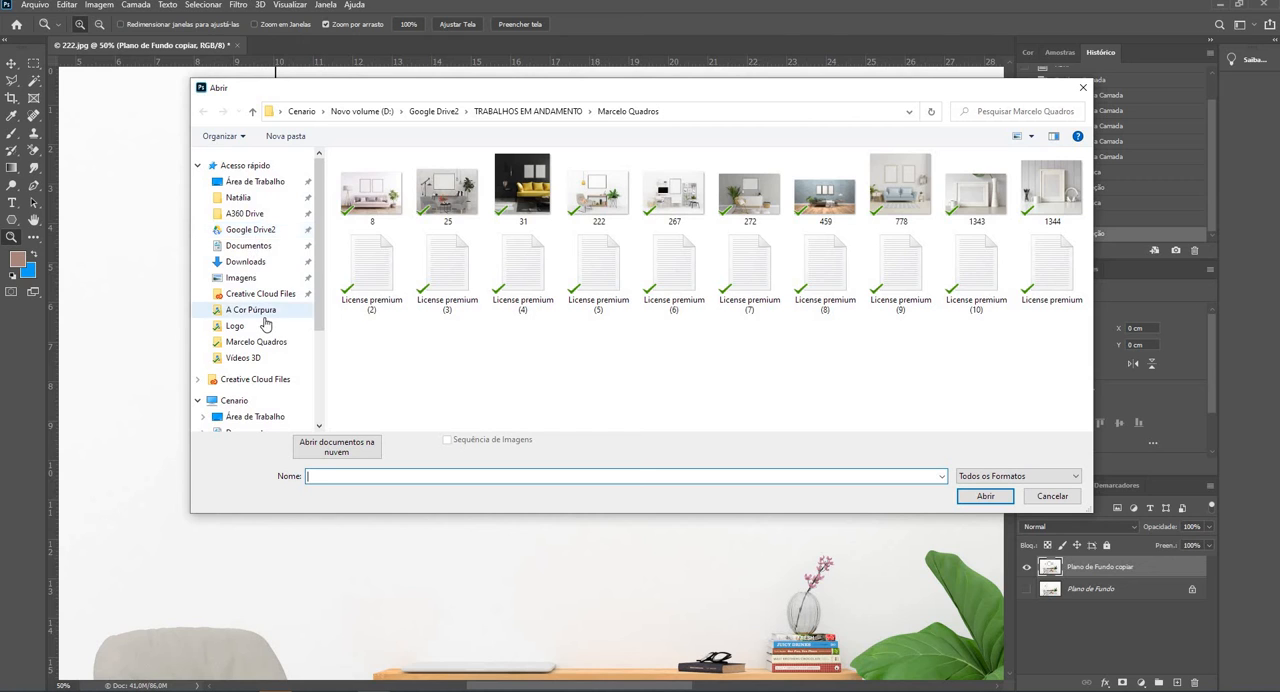
pyautogui.click(249, 229)
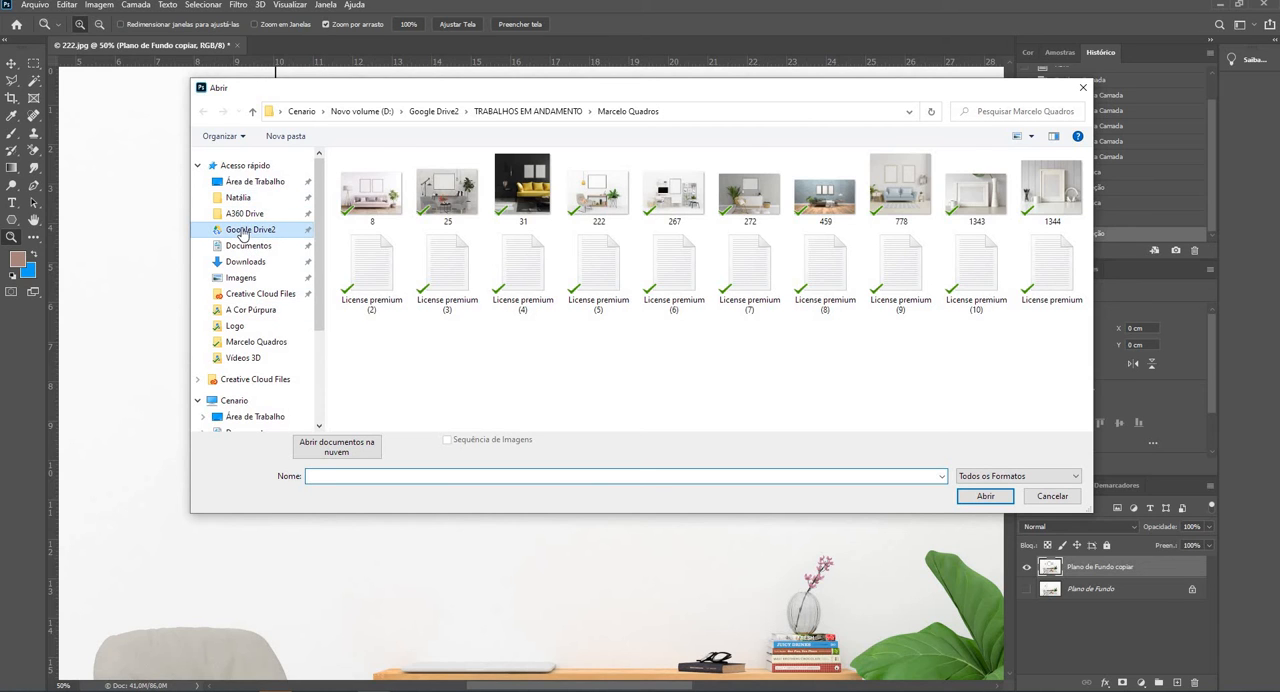
pyautogui.click(677, 380)
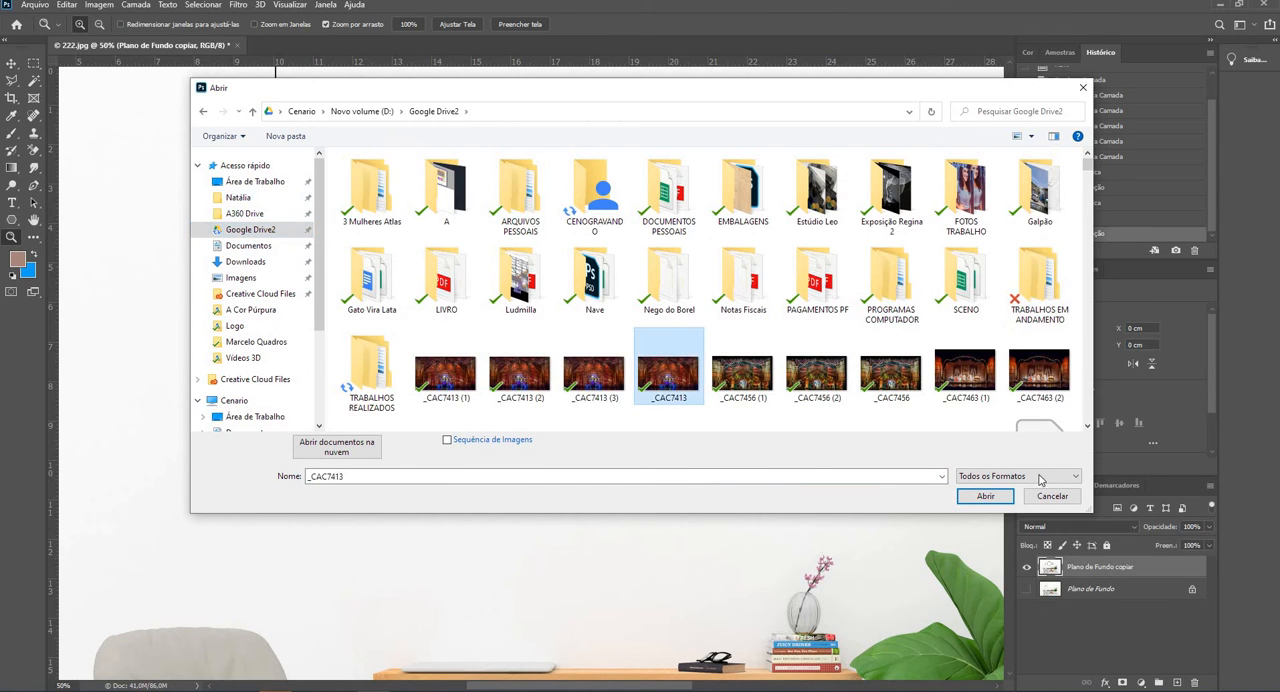
pyautogui.click(818, 380)
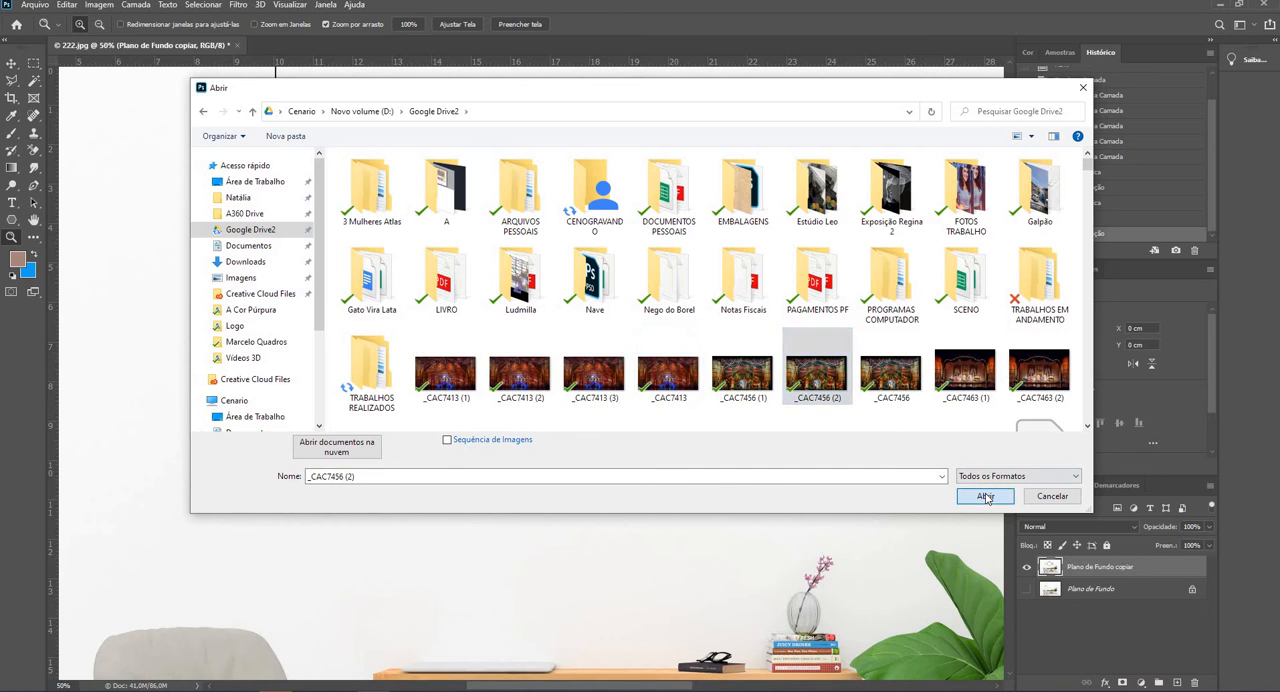
pyautogui.click(985, 497)
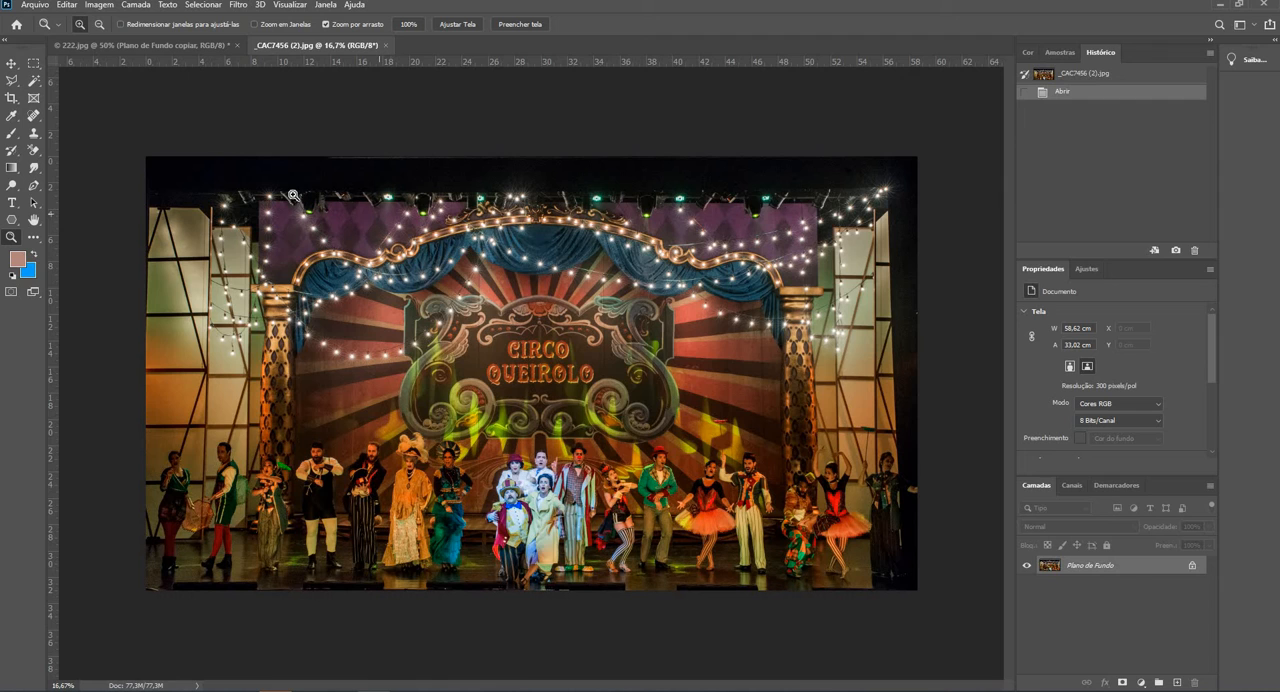
# - Copy the entire circus stage photo and paste it into 222.jpg as a new layer
pyautogui.hotkey('ctrl', 'a')
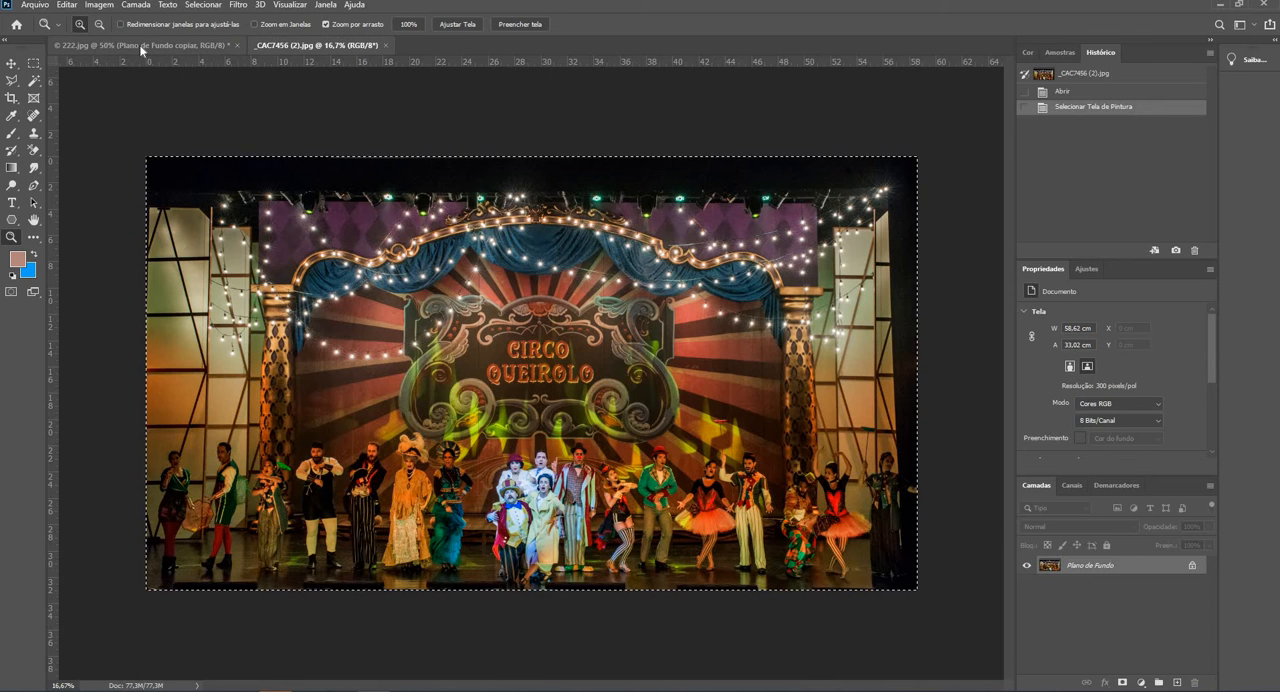
pyautogui.click(52, 46)
pyautogui.click(11, 62)
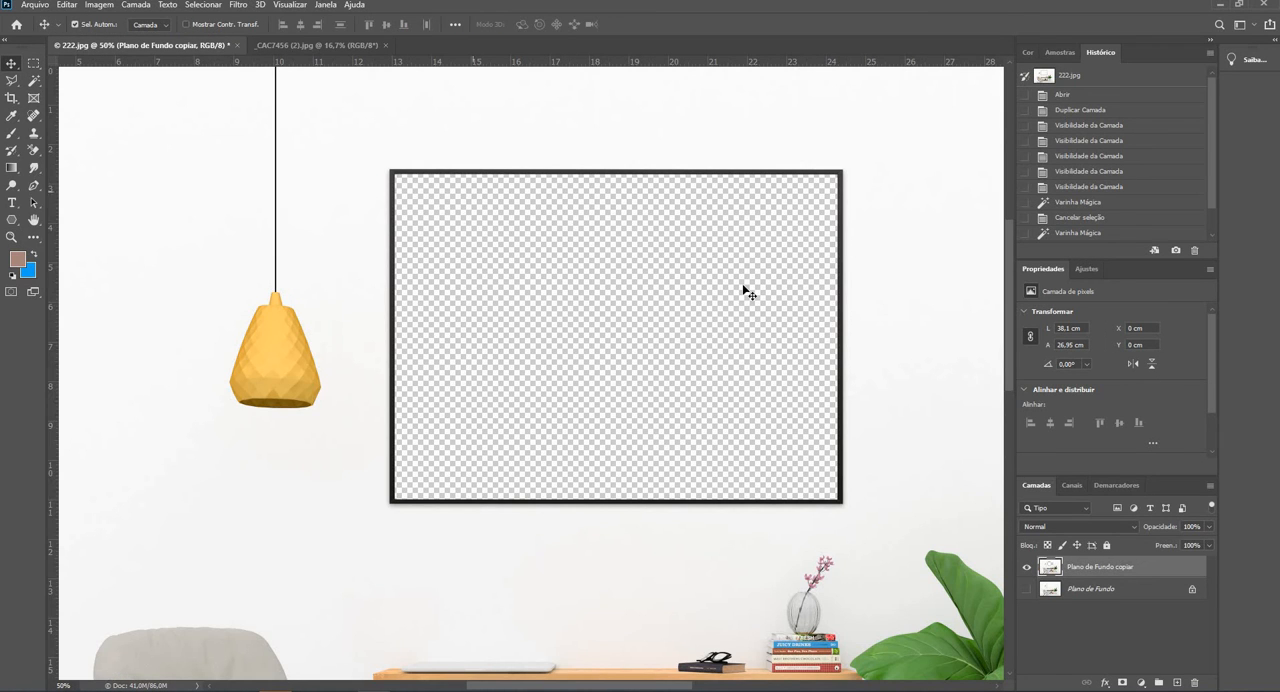
pyautogui.click(693, 282)
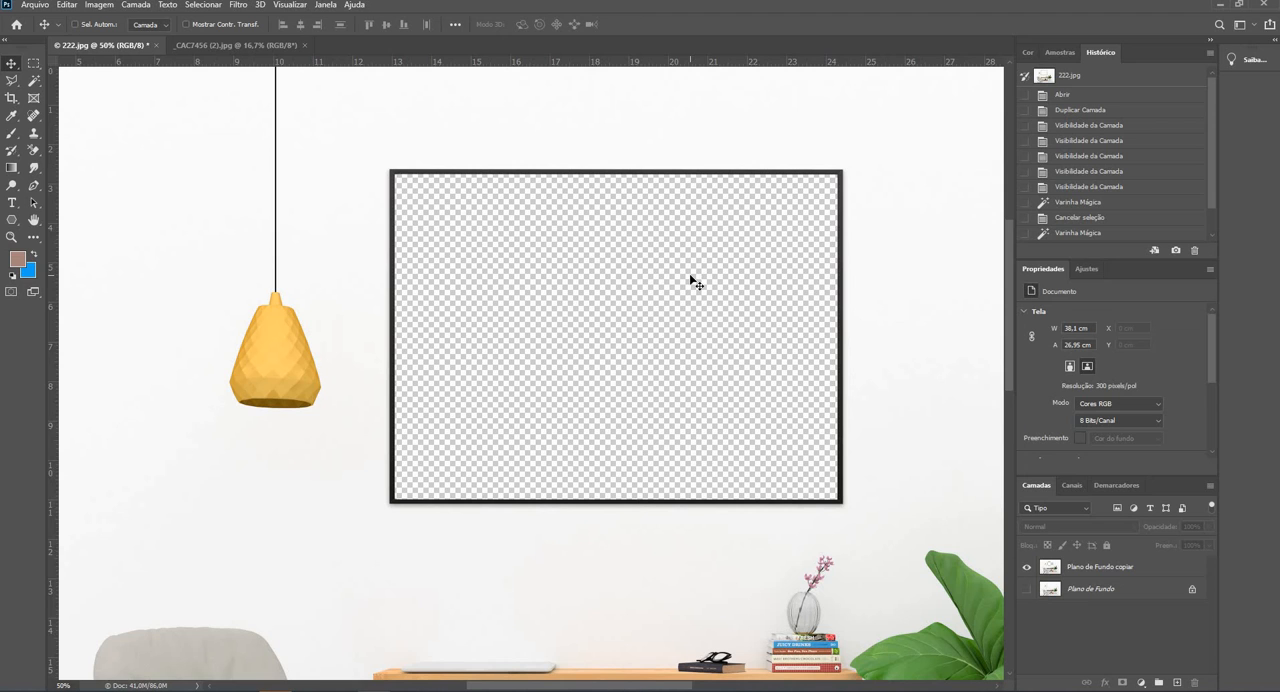
pyautogui.hotkey('ctrl', 'v')
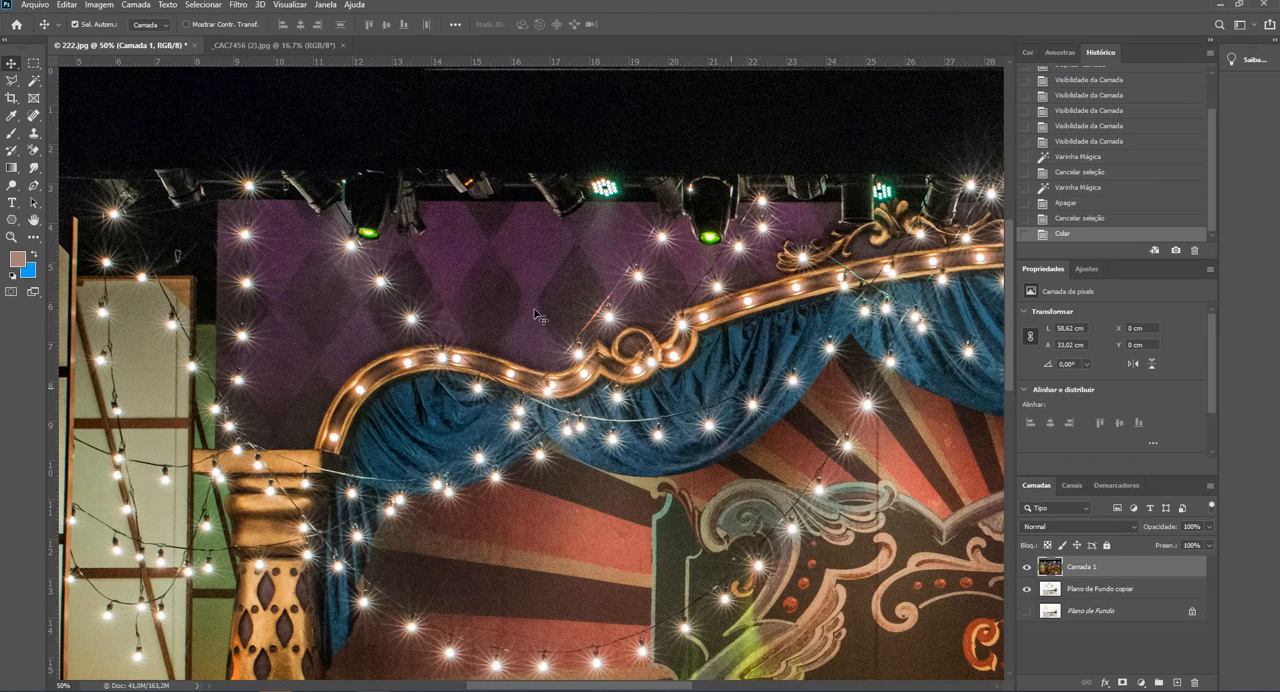
pyautogui.click(16, 238)
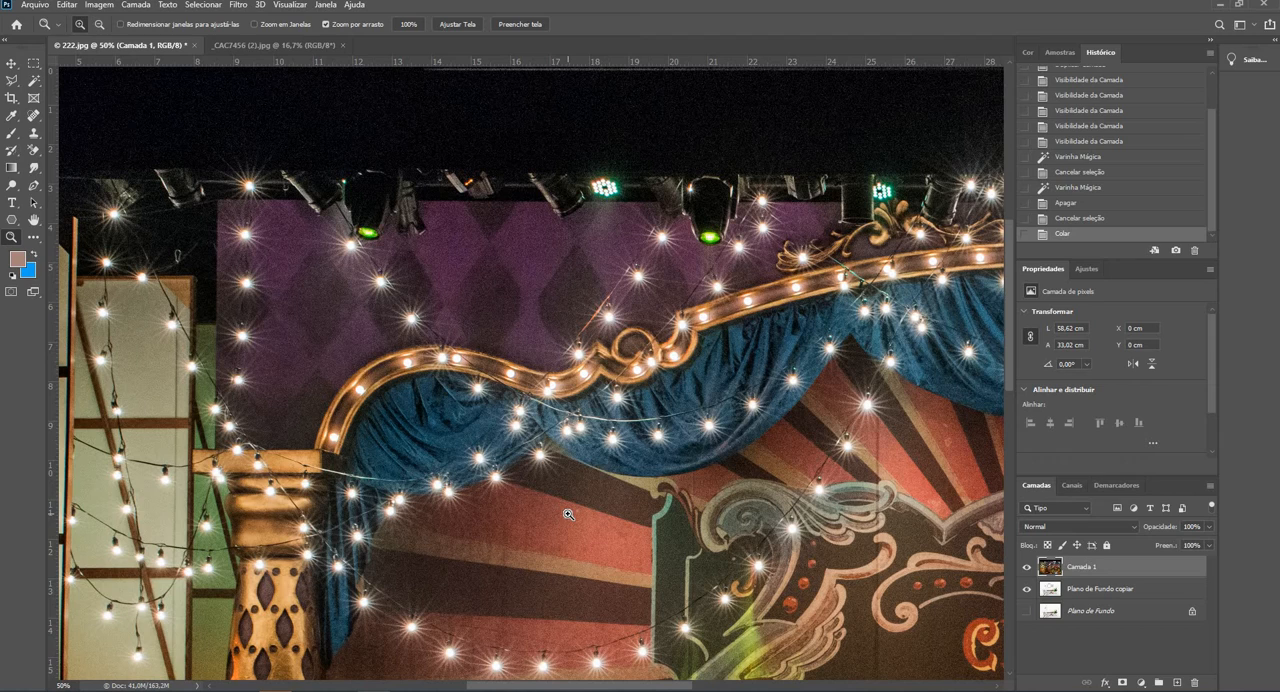
pyautogui.keyDown('alt'); pyautogui.click(545, 490); pyautogui.keyUp('alt')
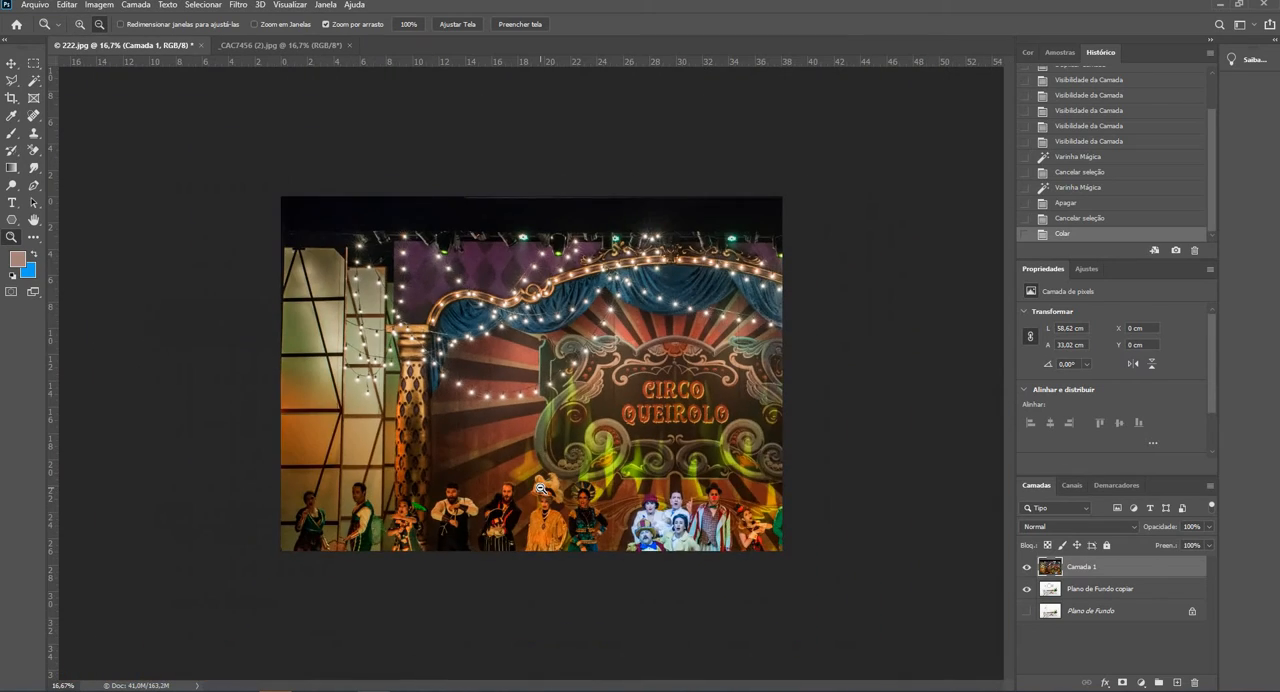
# - Scale the pasted circus photo layer down proportionally to about 26.67% with Free Transform and apply it
pyautogui.keyDown('alt'); pyautogui.click(541, 489); pyautogui.keyUp('alt')
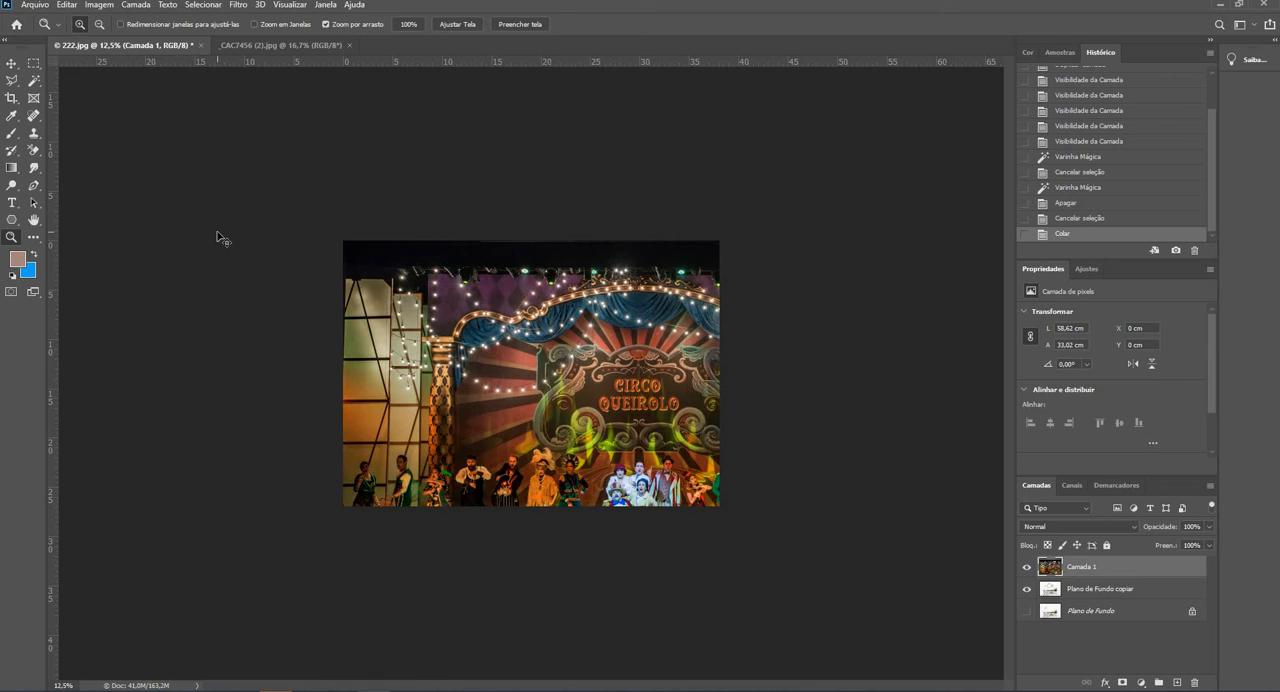
pyautogui.hotkey('ctrl', 't')
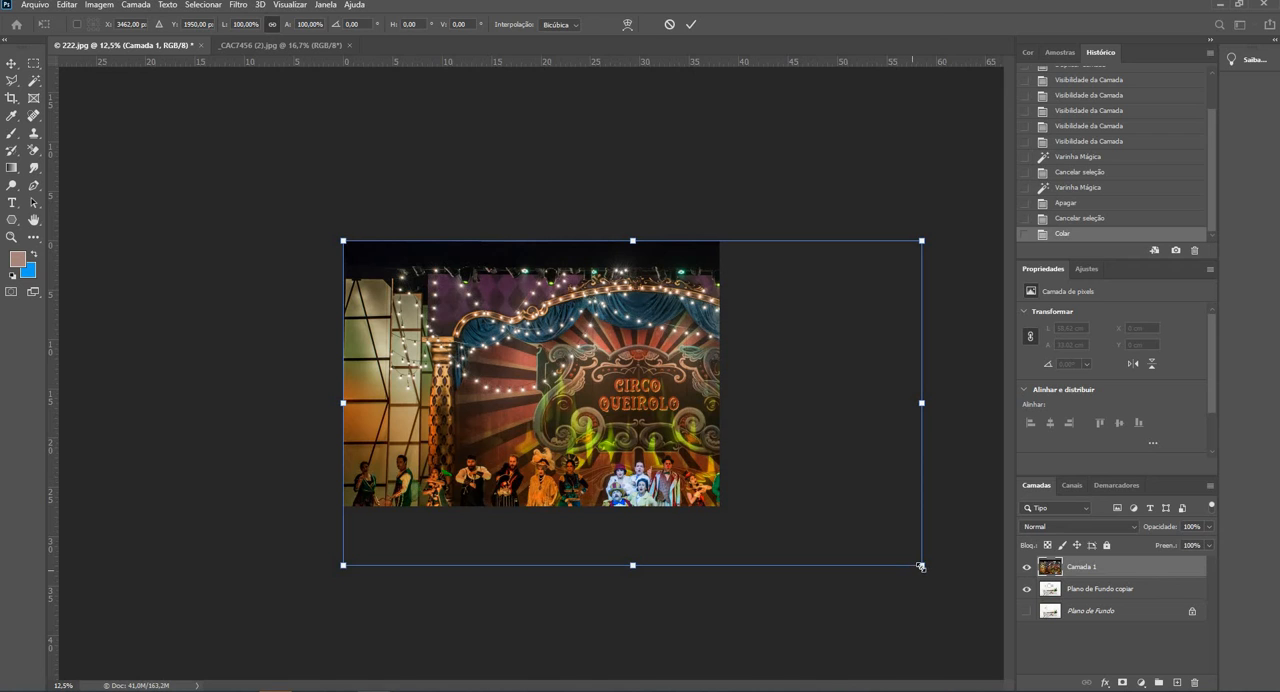
pyautogui.moveTo(920, 566); pyautogui.dragTo(483, 355)
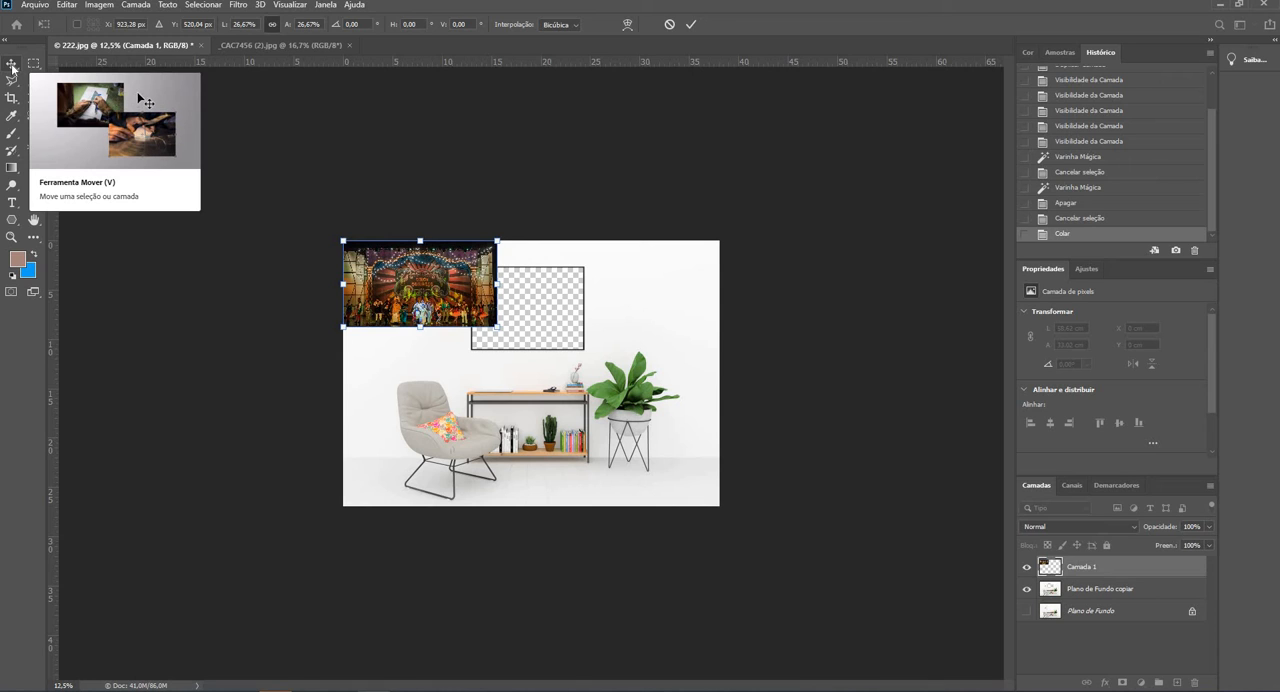
pyautogui.click(12, 66)
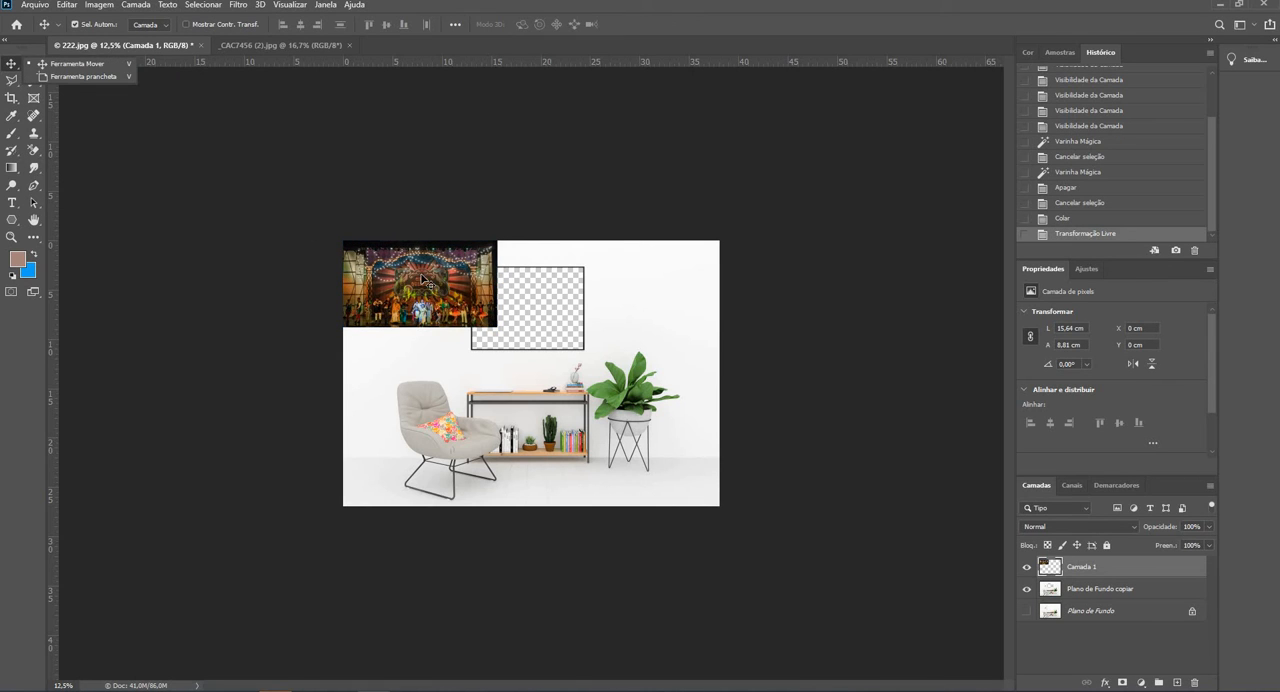
# - Move the circus photo over the empty wall frame and place its layer beneath the Plano de Fundo copiar layer
pyautogui.moveTo(430, 282); pyautogui.dragTo(529, 308)
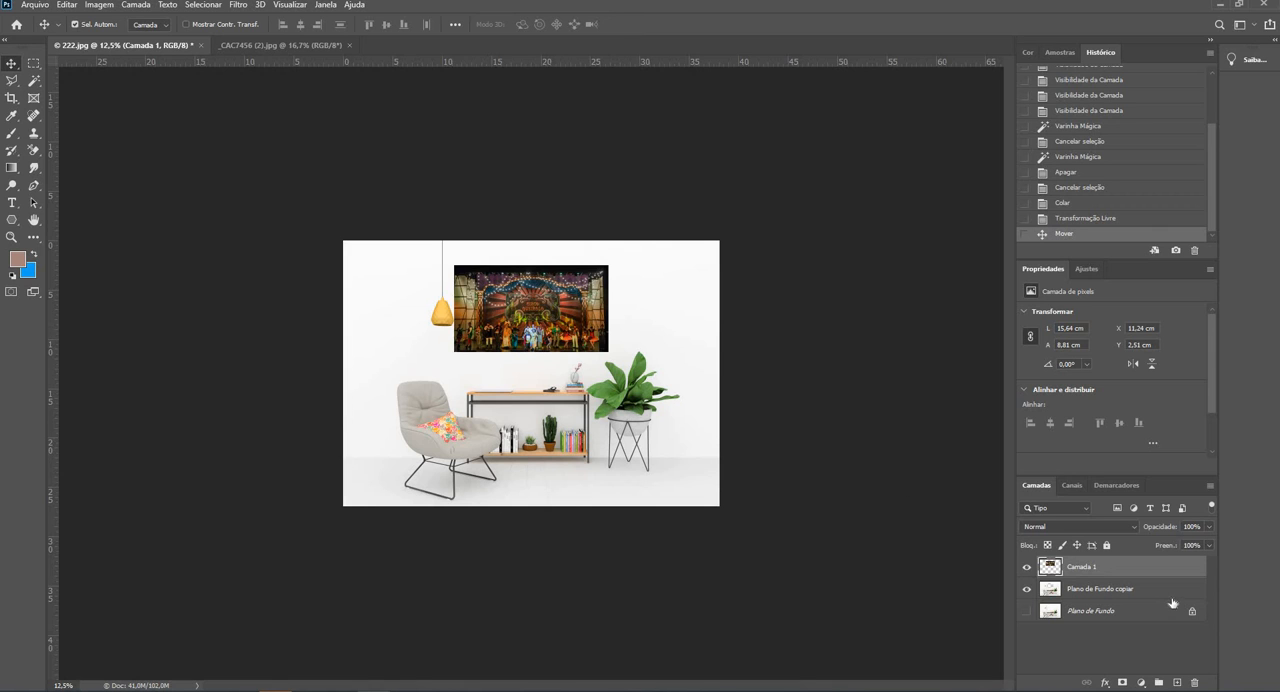
pyautogui.moveTo(507, 315)
pyautogui.mouseDown()
pyautogui.moveTo(556, 404)
pyautogui.moveTo(444, 427)
pyautogui.moveTo(500, 315)
pyautogui.mouseUp()
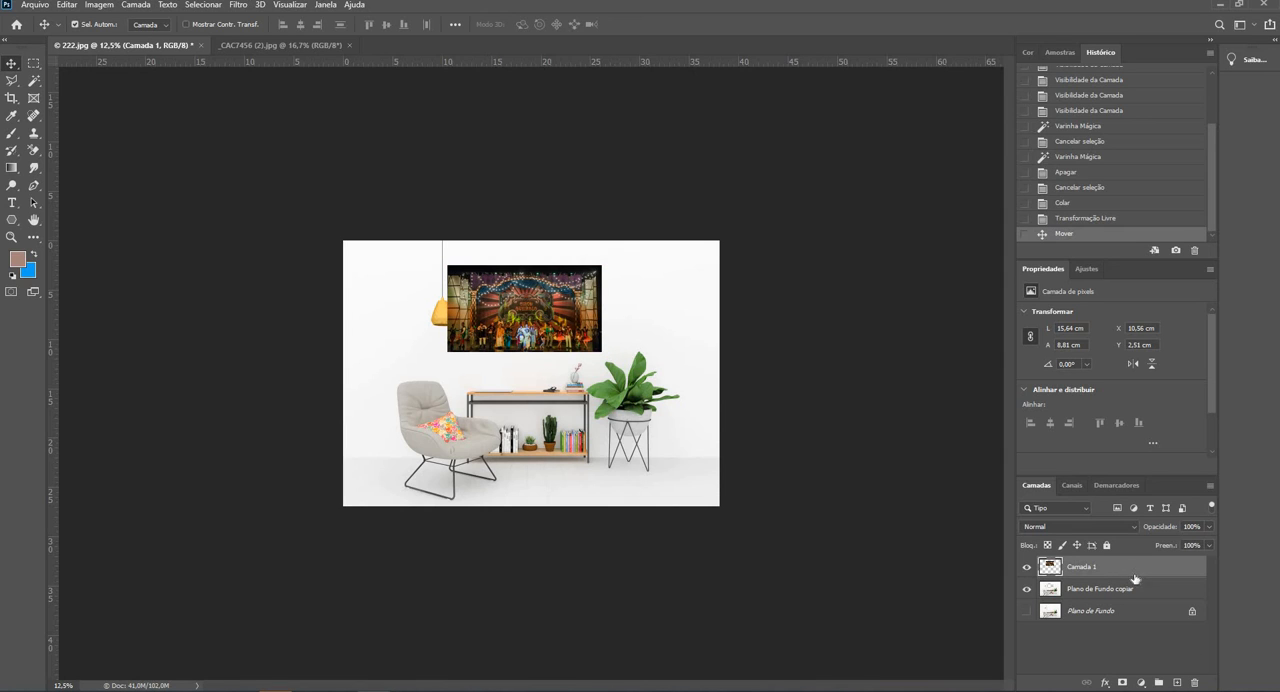
pyautogui.moveTo(1135, 572); pyautogui.dragTo(1136, 603)
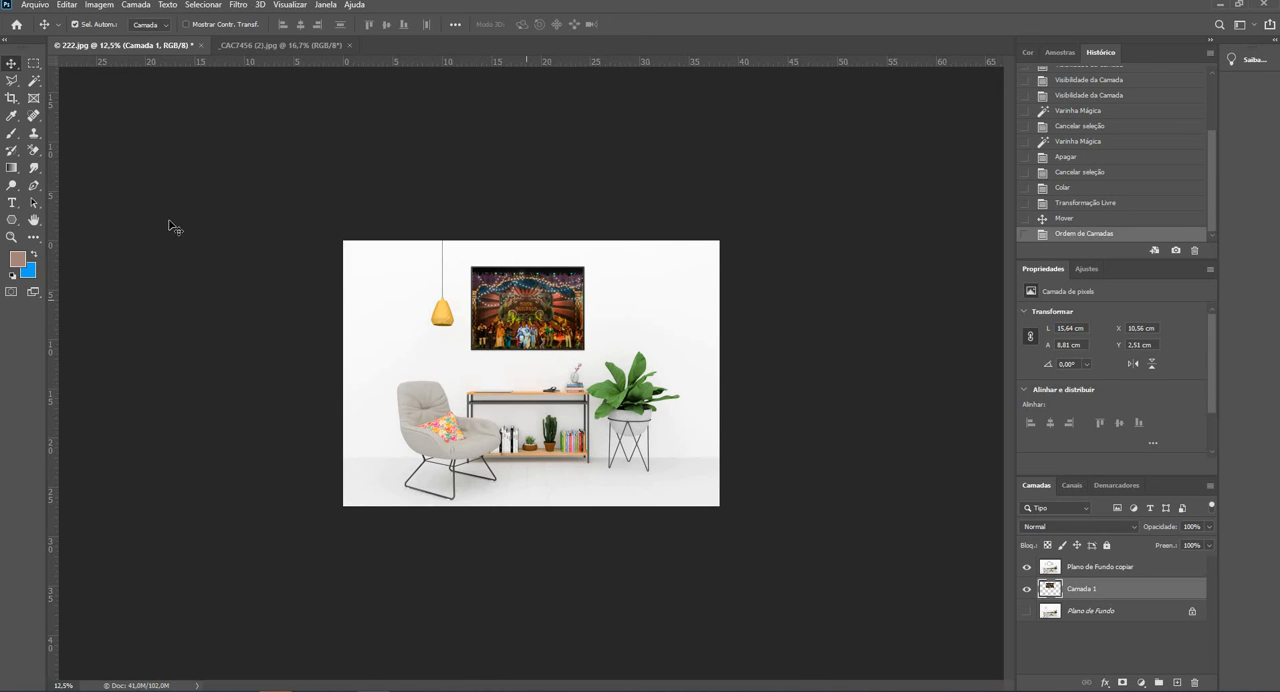
# - Shift the circus photo slightly upward inside the wall frame, to a Y position of about 2.2 cm
pyautogui.click(11, 237)
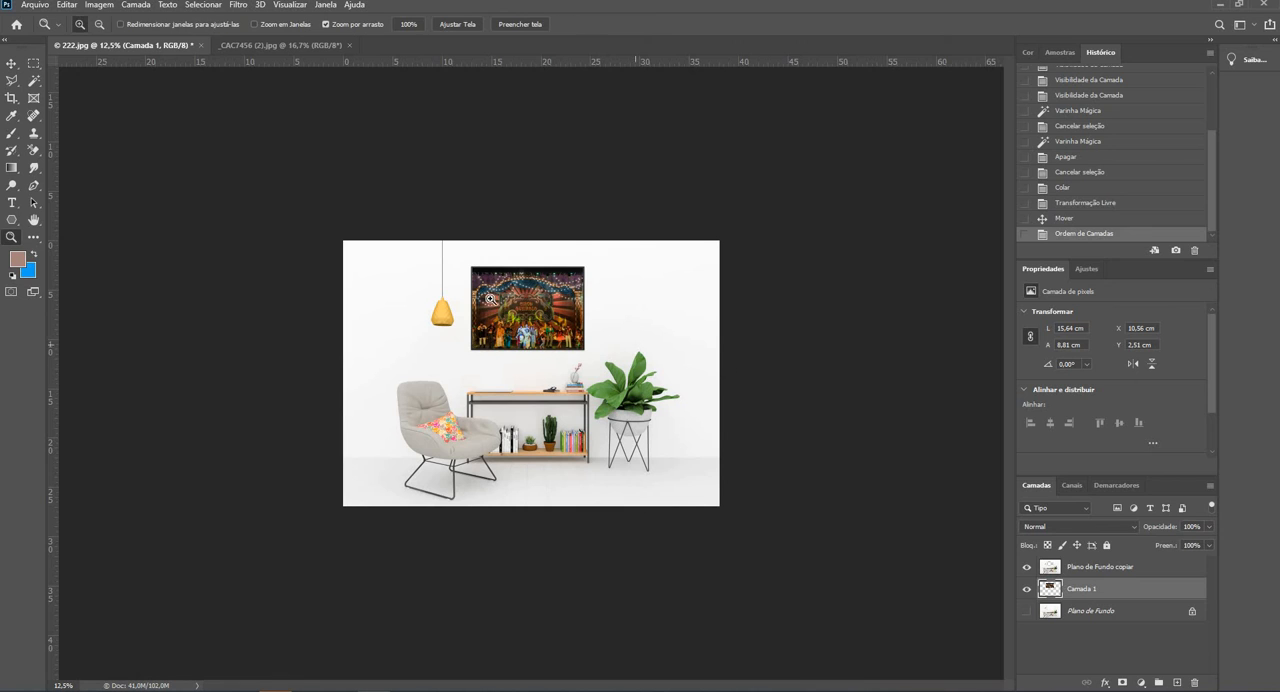
pyautogui.moveTo(504, 298); pyautogui.dragTo(663, 294)
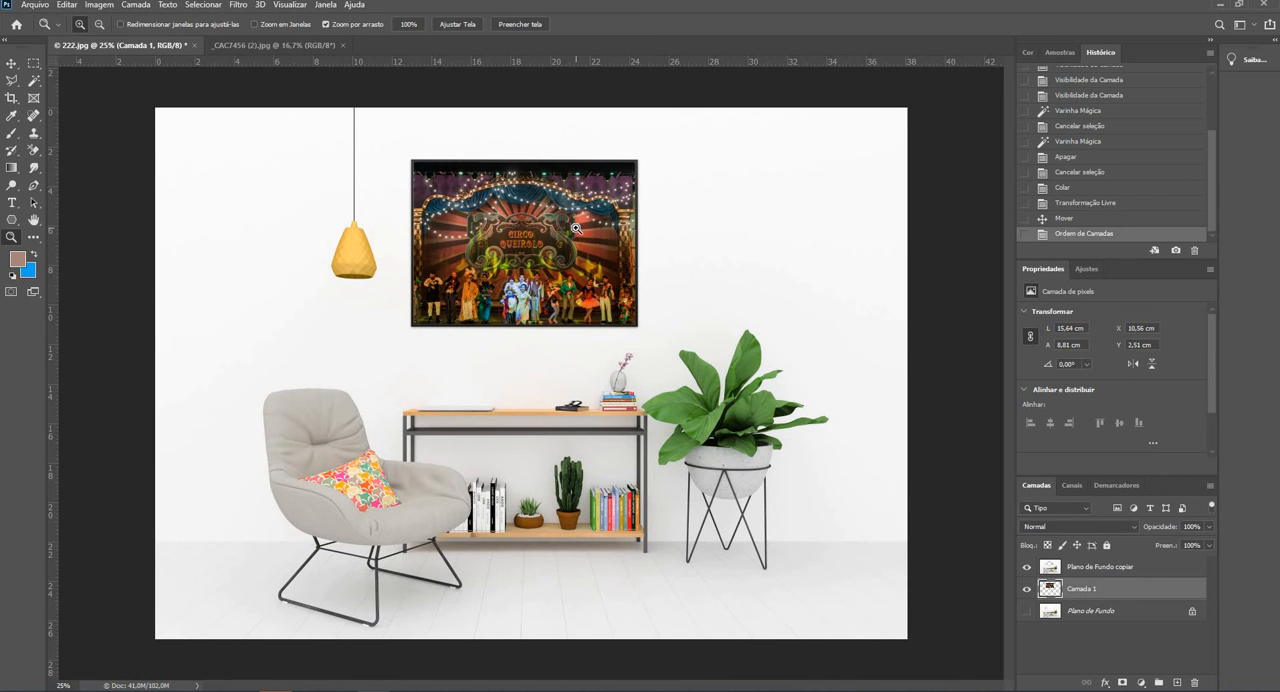
pyautogui.click(11, 62)
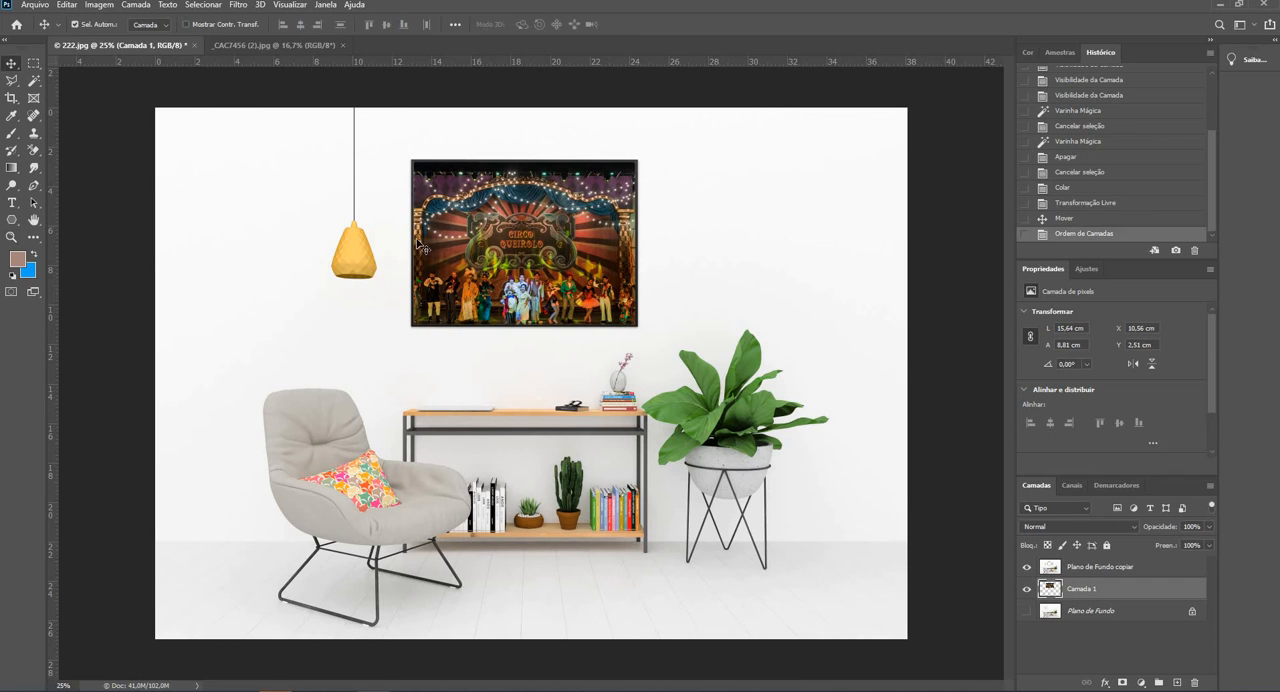
pyautogui.moveTo(504, 262); pyautogui.dragTo(492, 262)
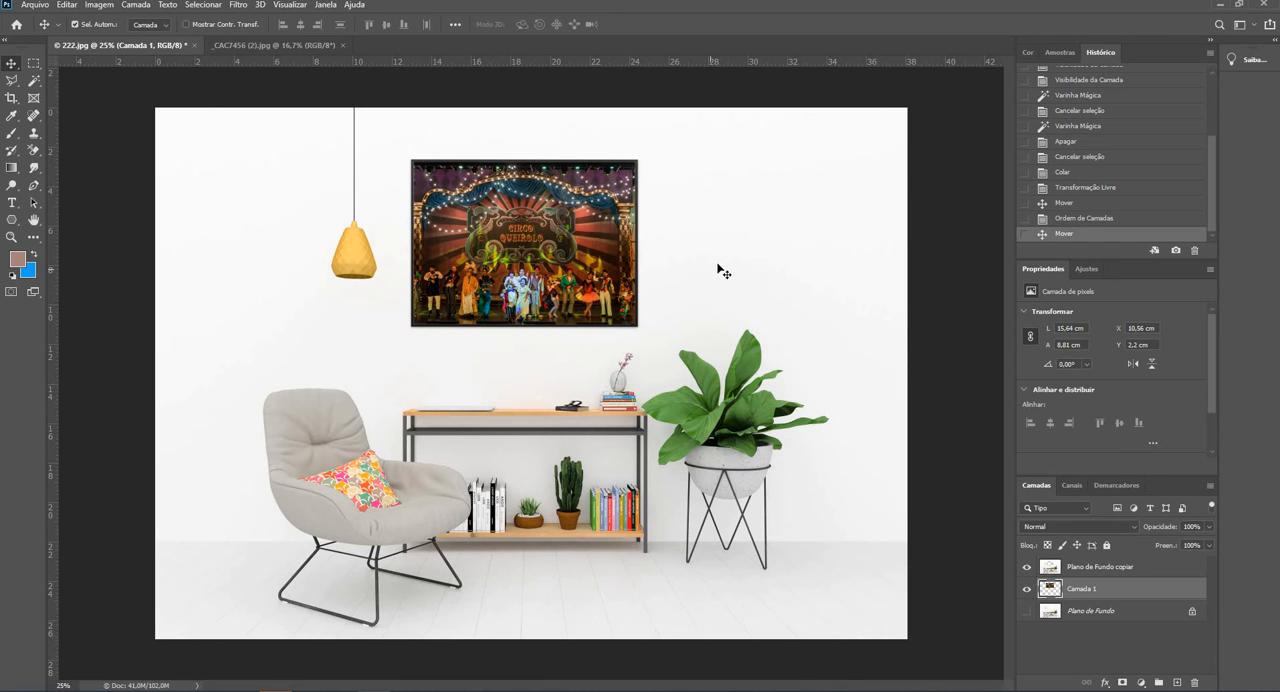
pyautogui.click(26, 9)
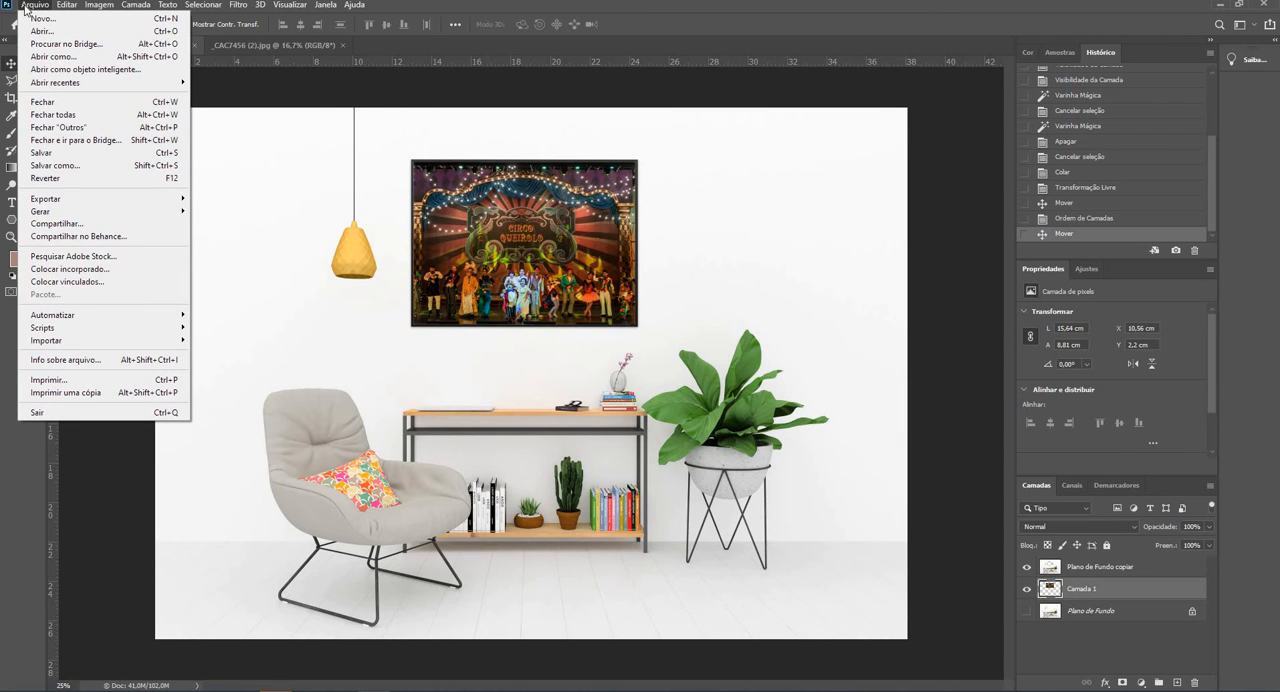
pyautogui.moveTo(290, 5)
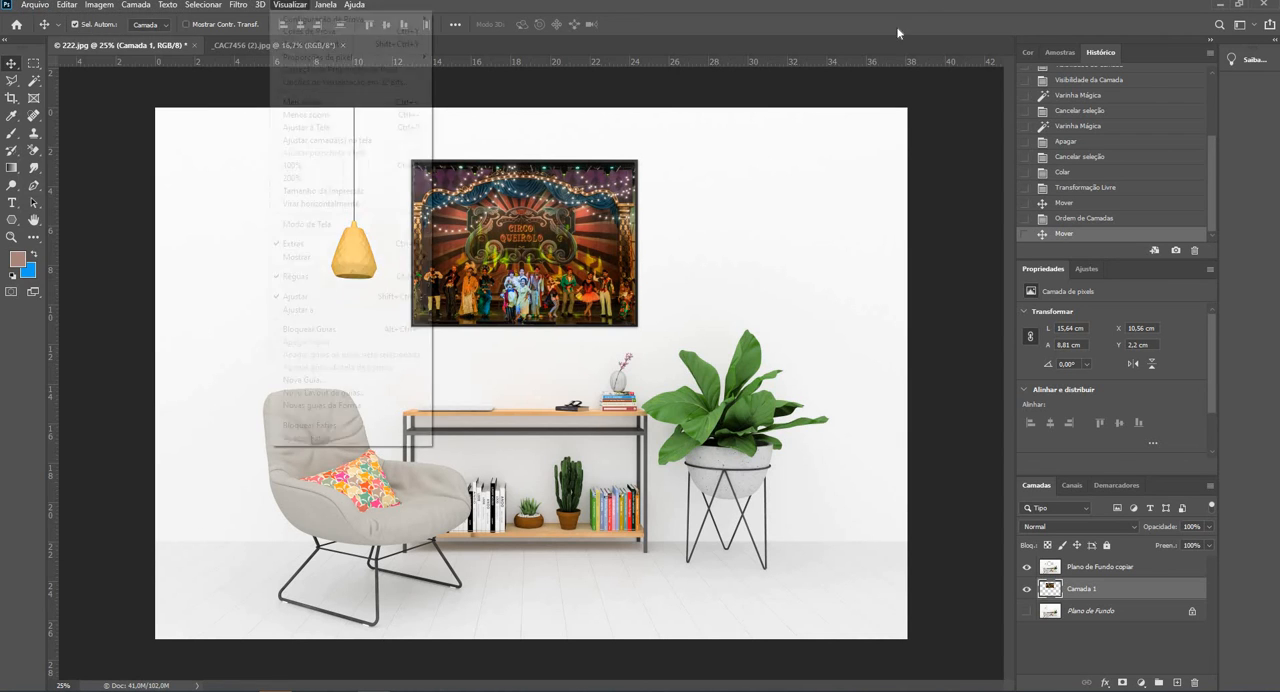
pyautogui.click(889, 93)
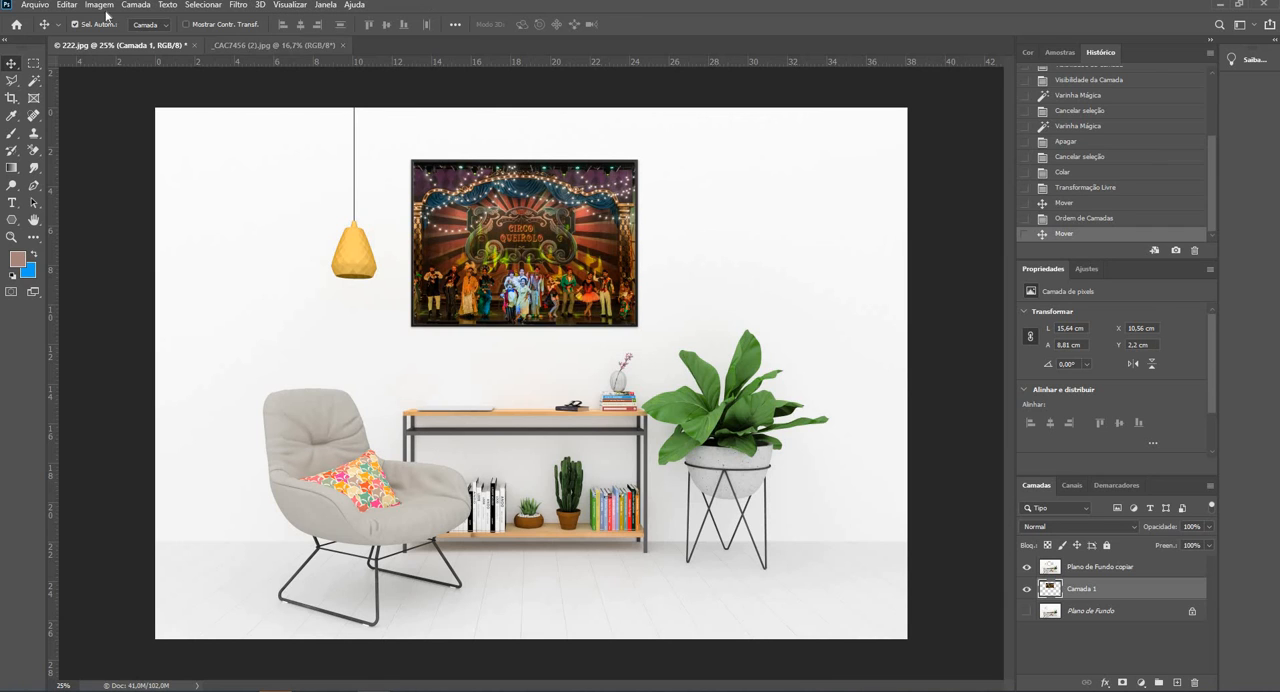
# - Save the document in Photoshop (PSD) format as TRABALHADA 1 with its layers kept
pyautogui.click(38, 7)
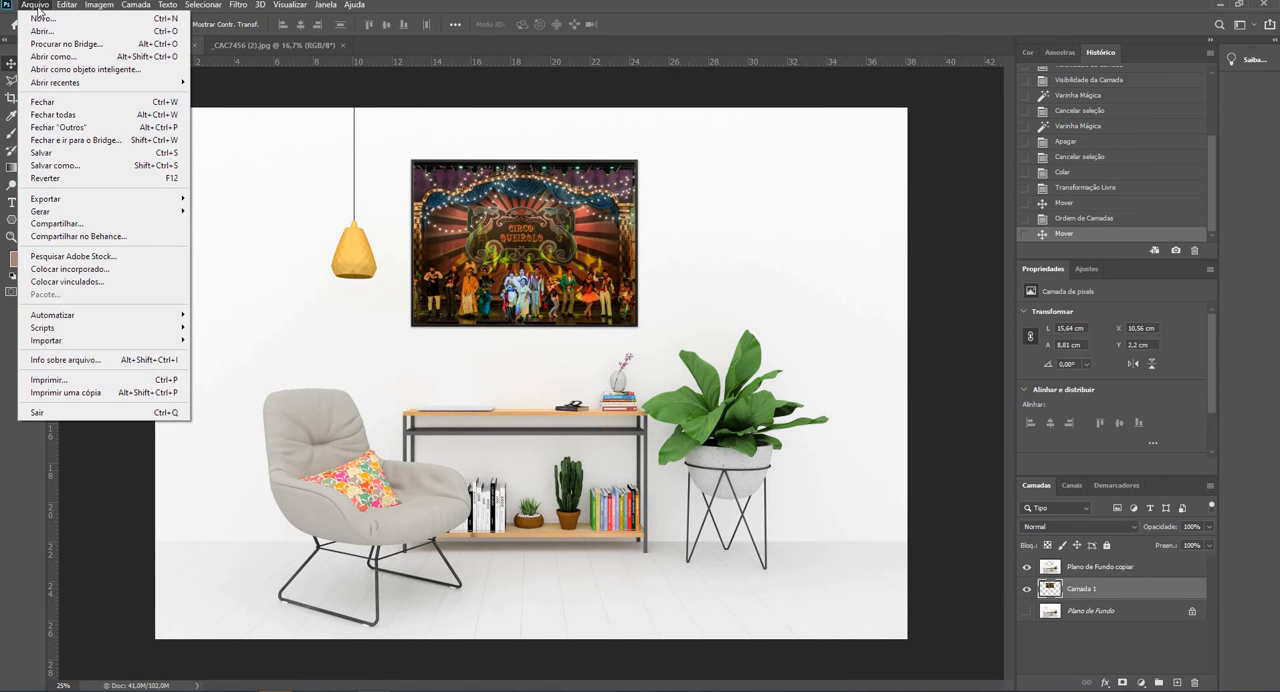
pyautogui.click(77, 166)
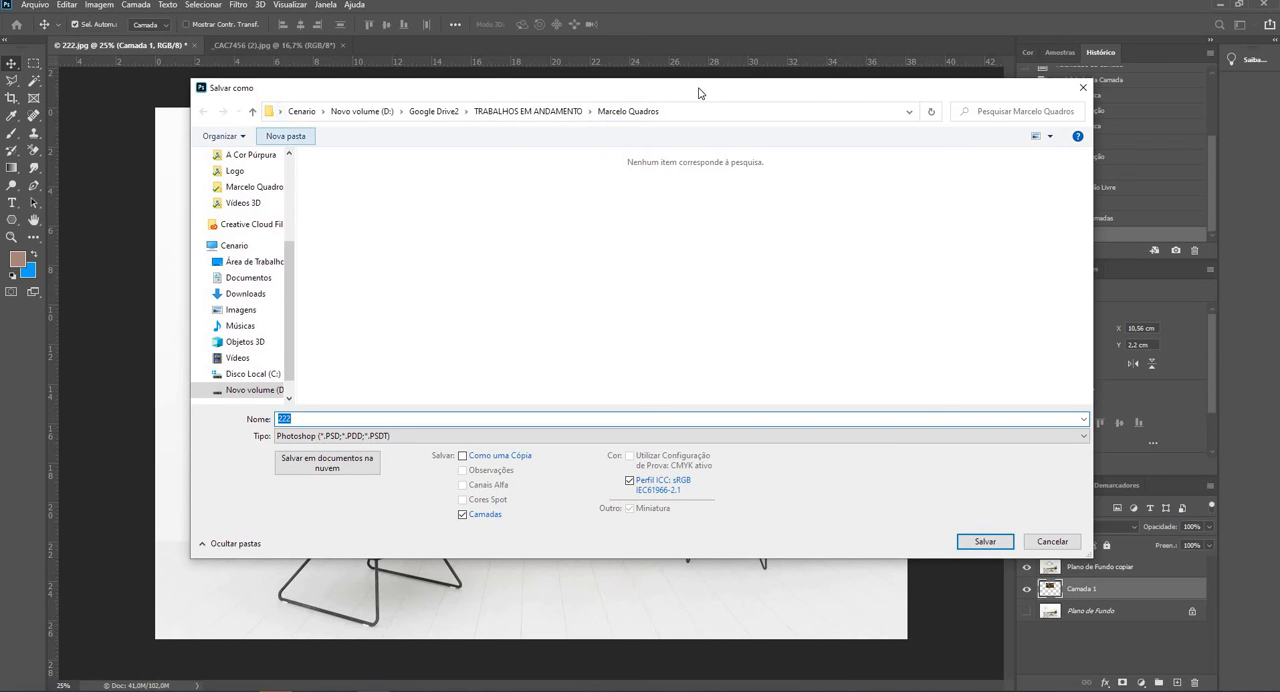
pyautogui.moveTo(296, 263); pyautogui.dragTo(298, 164)
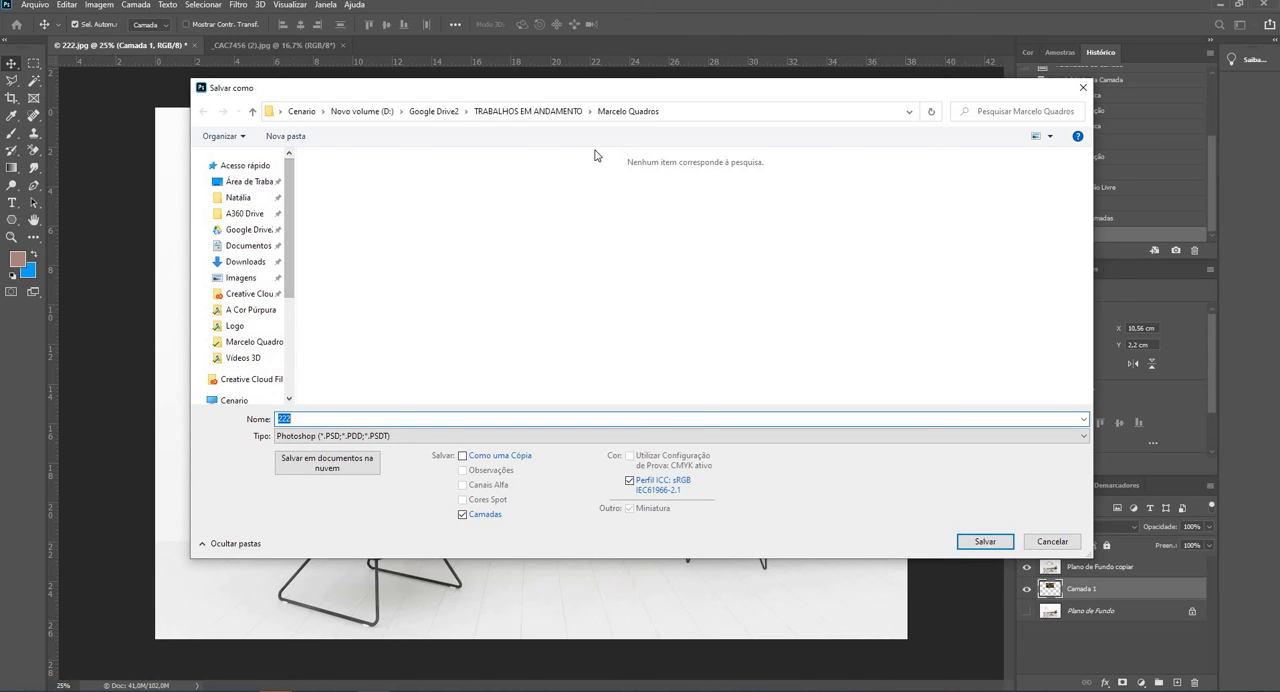
pyautogui.click(322, 418)
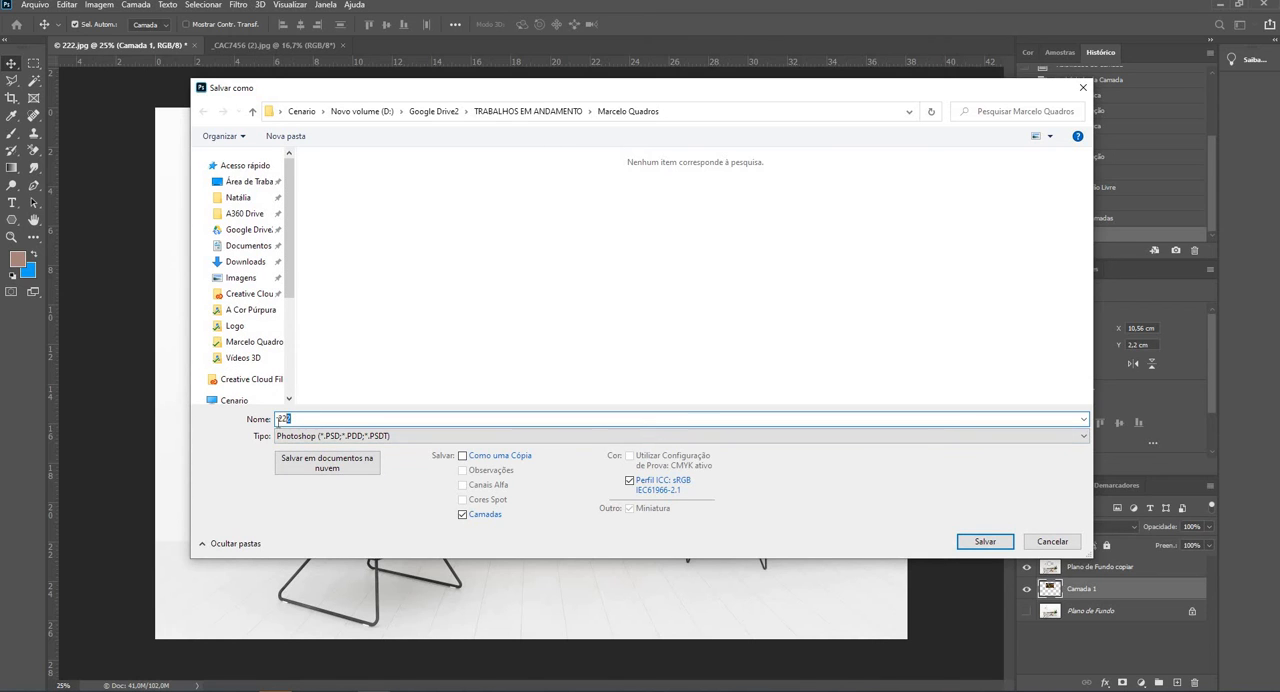
pyautogui.moveTo(278, 421); pyautogui.dragTo(266, 414)
pyautogui.write('tRA')
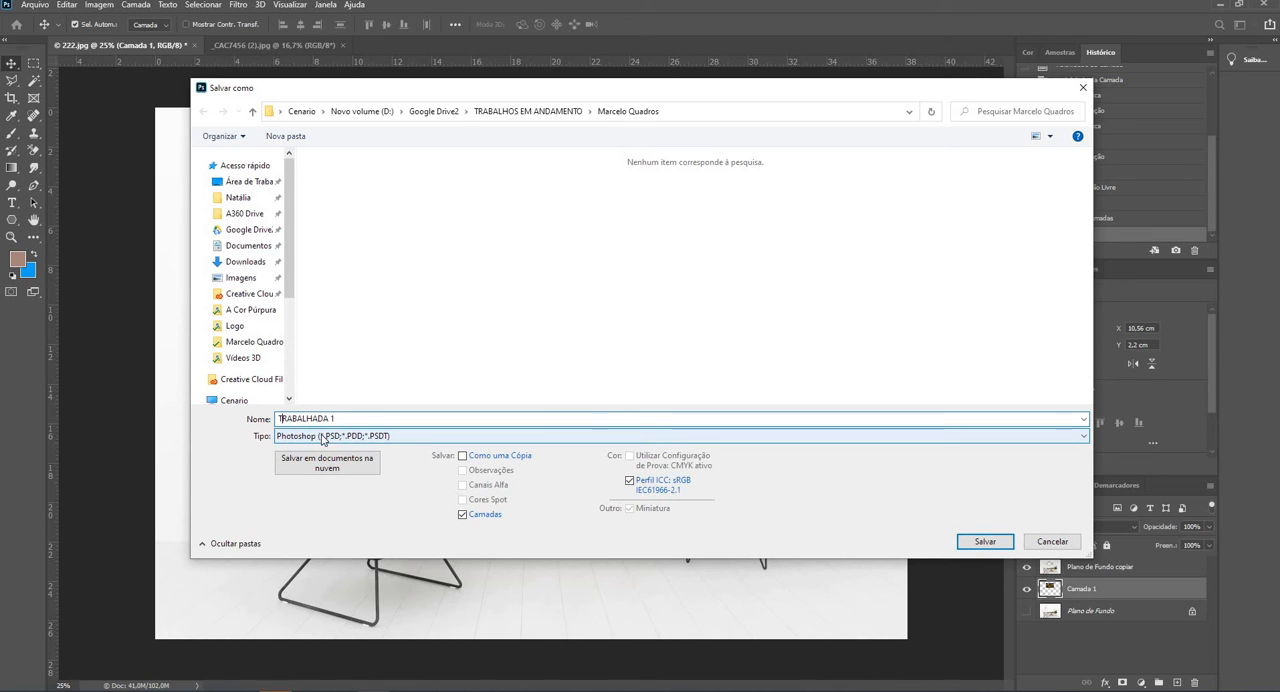
pyautogui.click(985, 541)
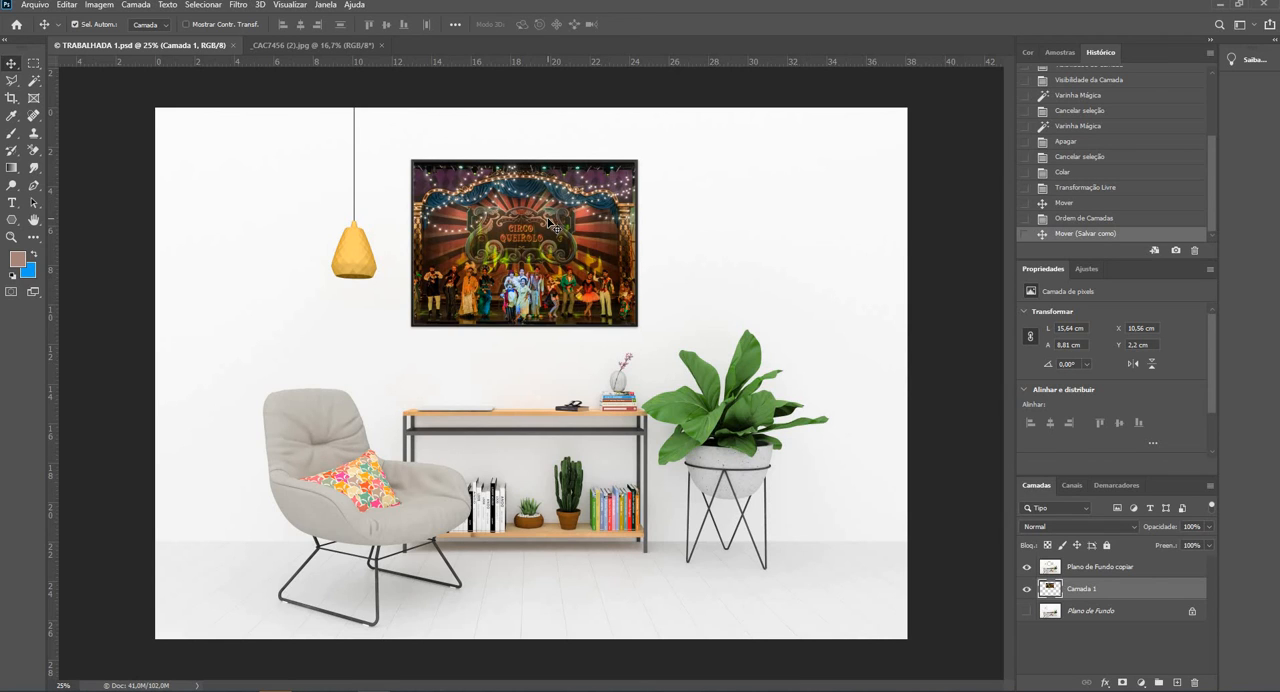
# - Add a Brightness/Contrast adjustment layer above the circus photo, set its brightness to 47 and adjust the contrast
pyautogui.click(1142, 684)
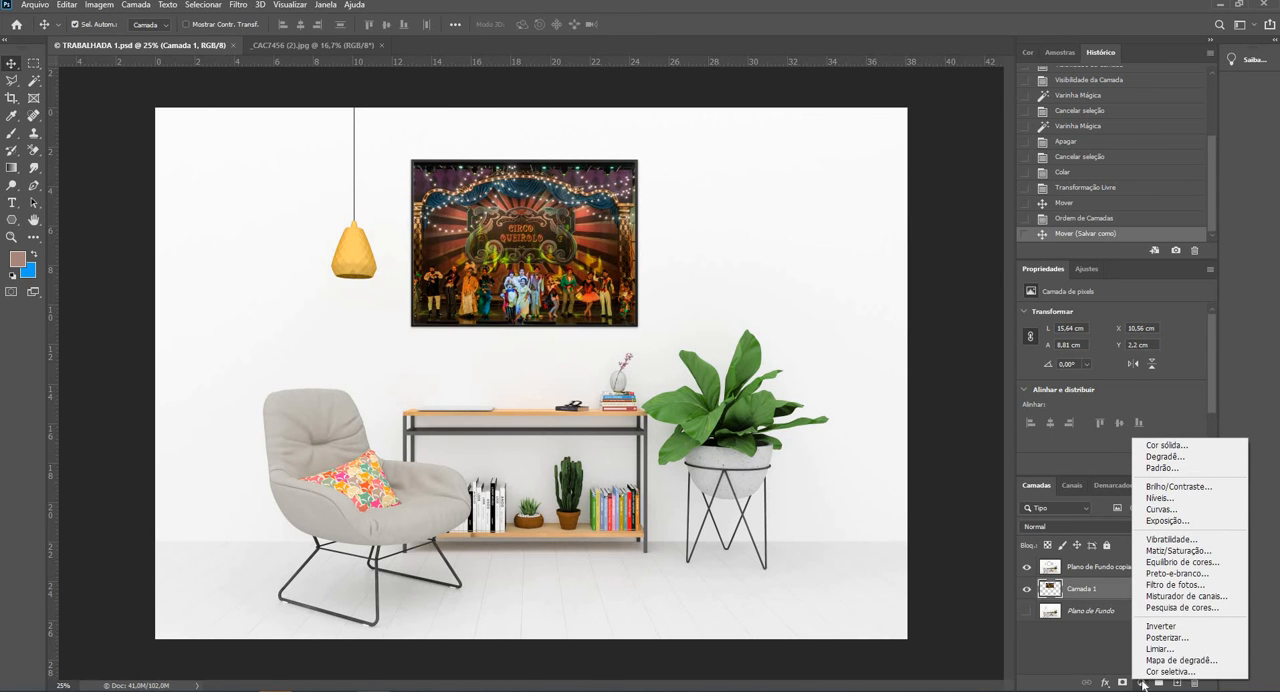
pyautogui.click(1170, 487)
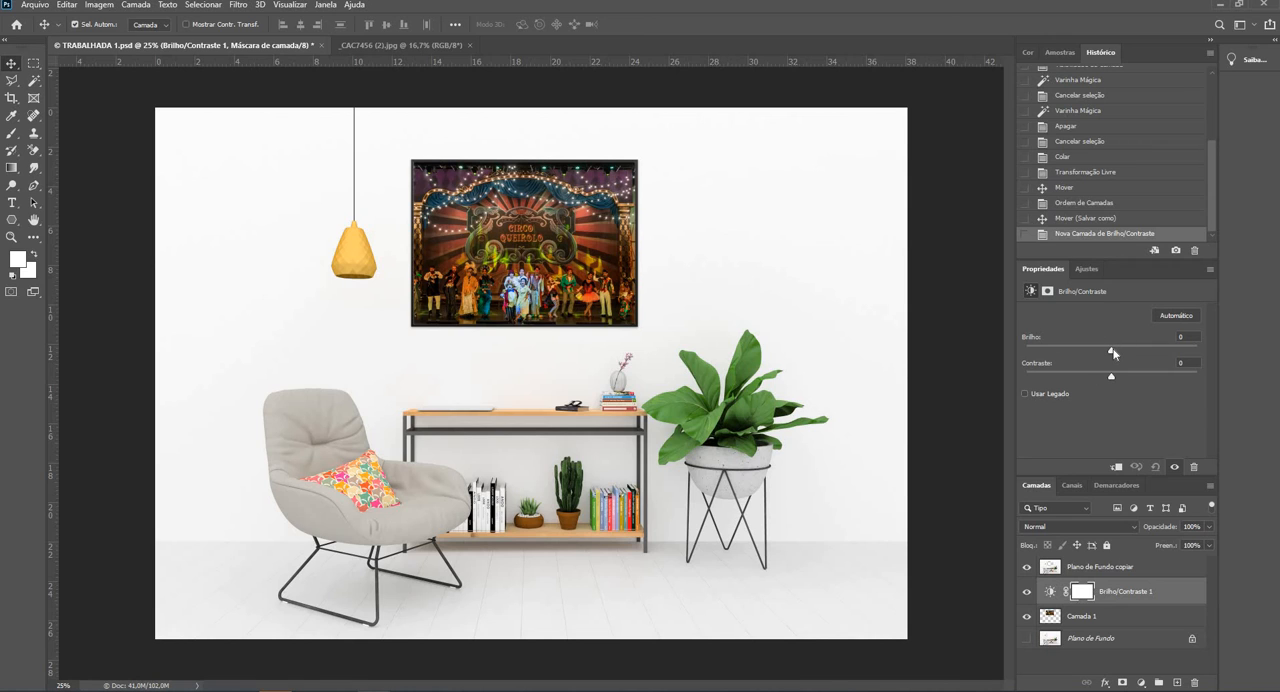
pyautogui.moveTo(1111, 353); pyautogui.dragTo(1139, 349)
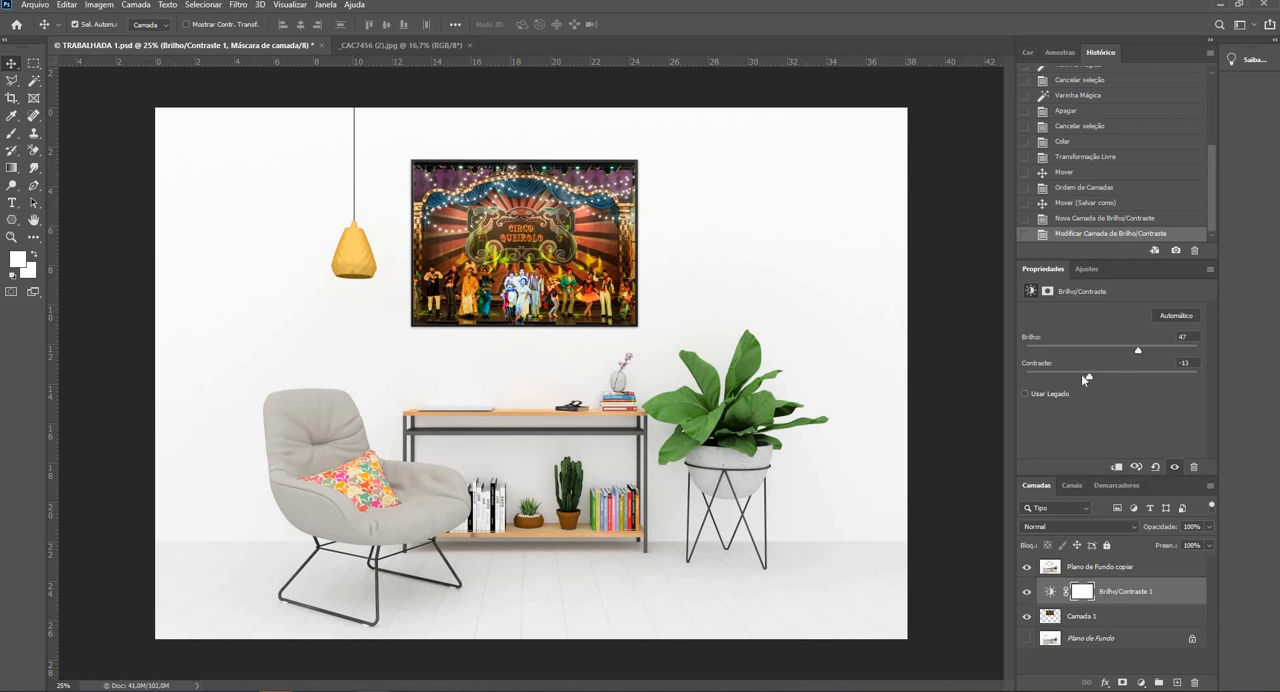
pyautogui.moveTo(1082, 375); pyautogui.dragTo(1141, 369)
# - Try moving the Plano de Fundo copiar layer about 3.8 cm to the right, and undo the move
pyautogui.click(1123, 569)
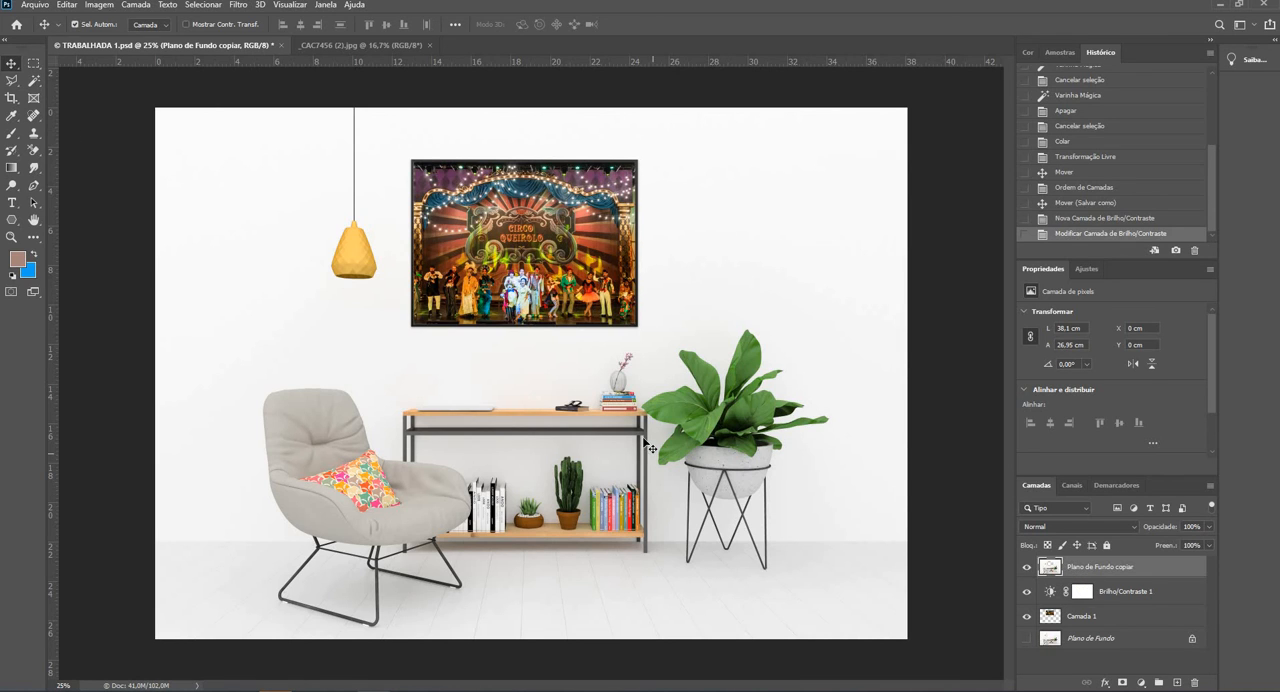
pyautogui.moveTo(518, 380); pyautogui.dragTo(648, 397)
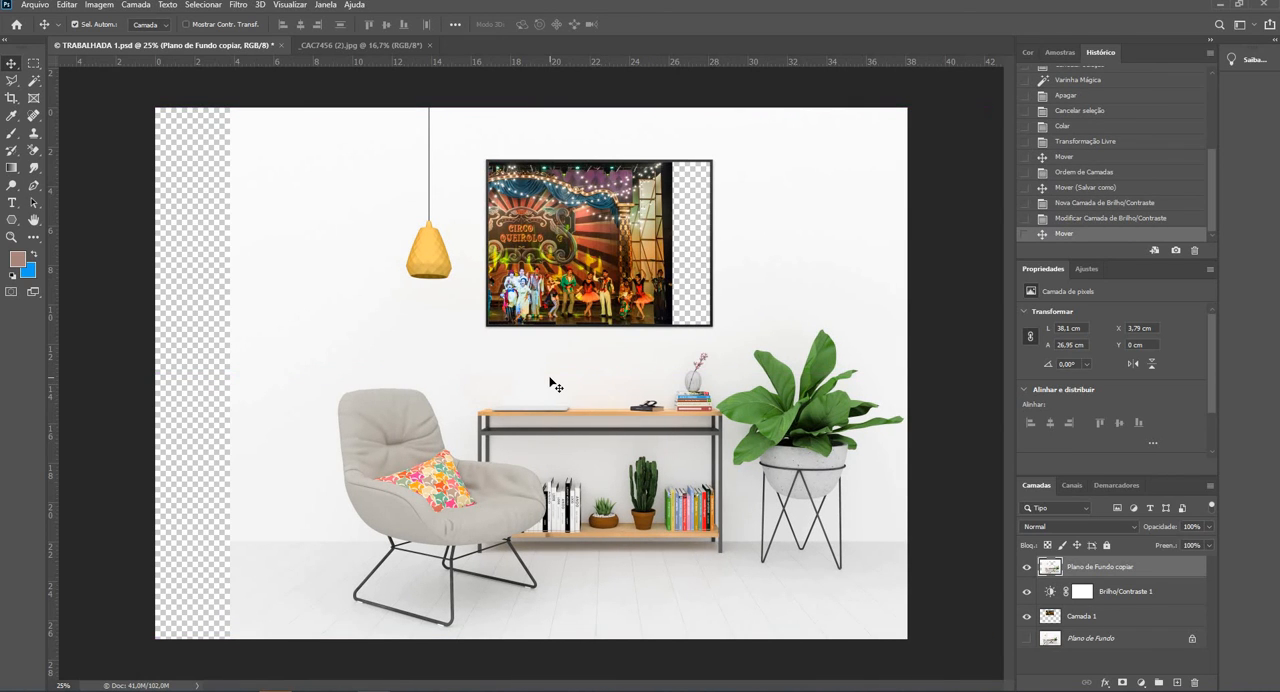
pyautogui.hotkey('ctrl', 'z')
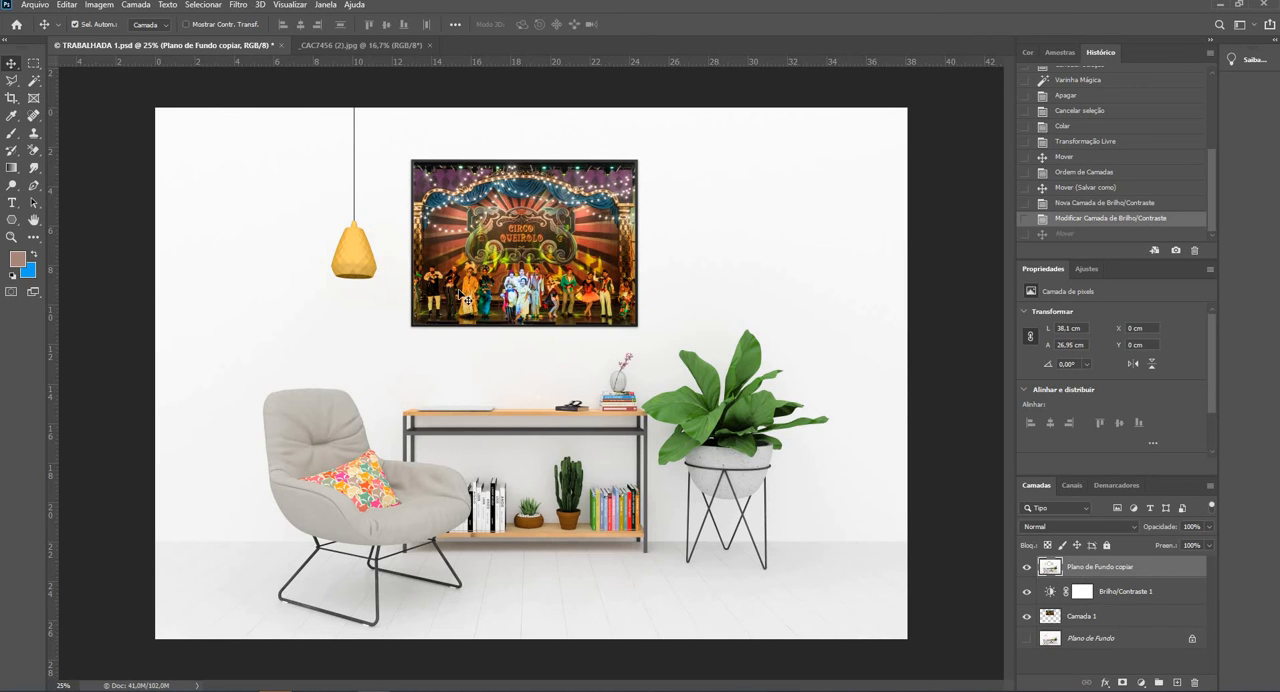
# - Shift the Camada 1 photo slightly to the right inside the frame, fine-tuning its X position to about 10.8 cm
pyautogui.click(1133, 617)
pyautogui.moveTo(494, 249); pyautogui.dragTo(505, 249)
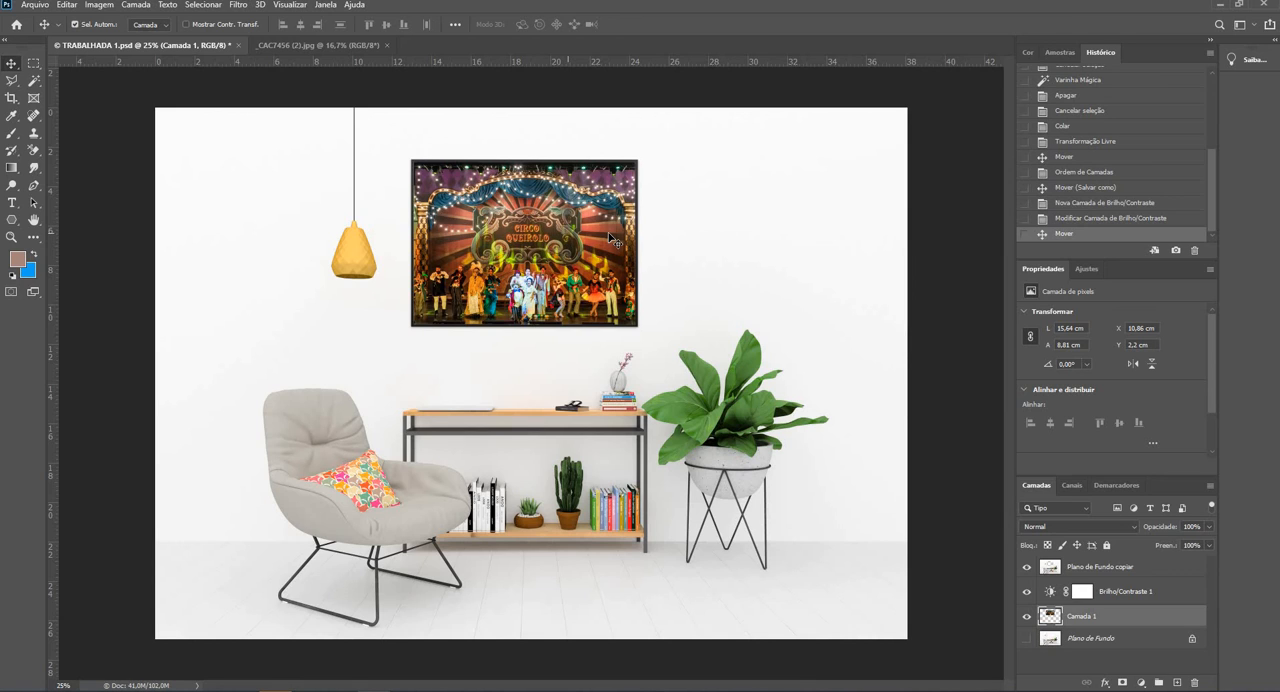
pyautogui.press('Left')
pyautogui.press('Left')
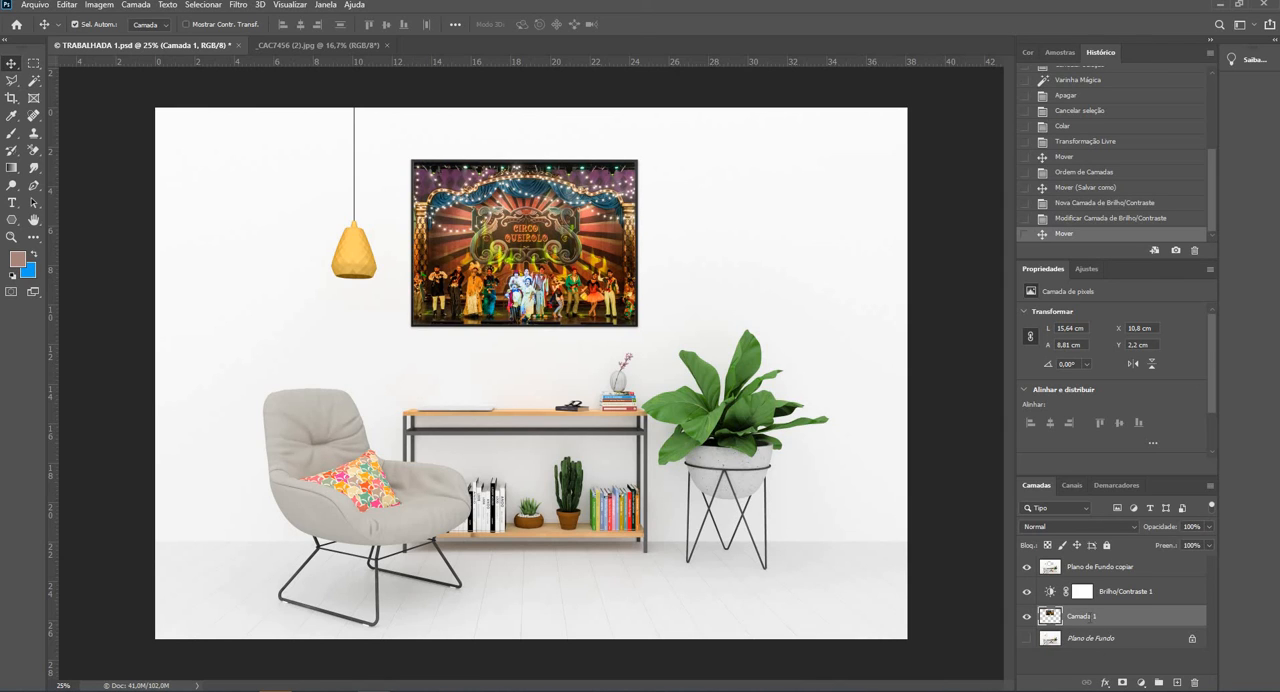
# - Rename the circus photo layer Camada 1 as Bibi
pyautogui.doubleClick(1068, 617)
pyautogui.write('foE')
pyautogui.press('Return')
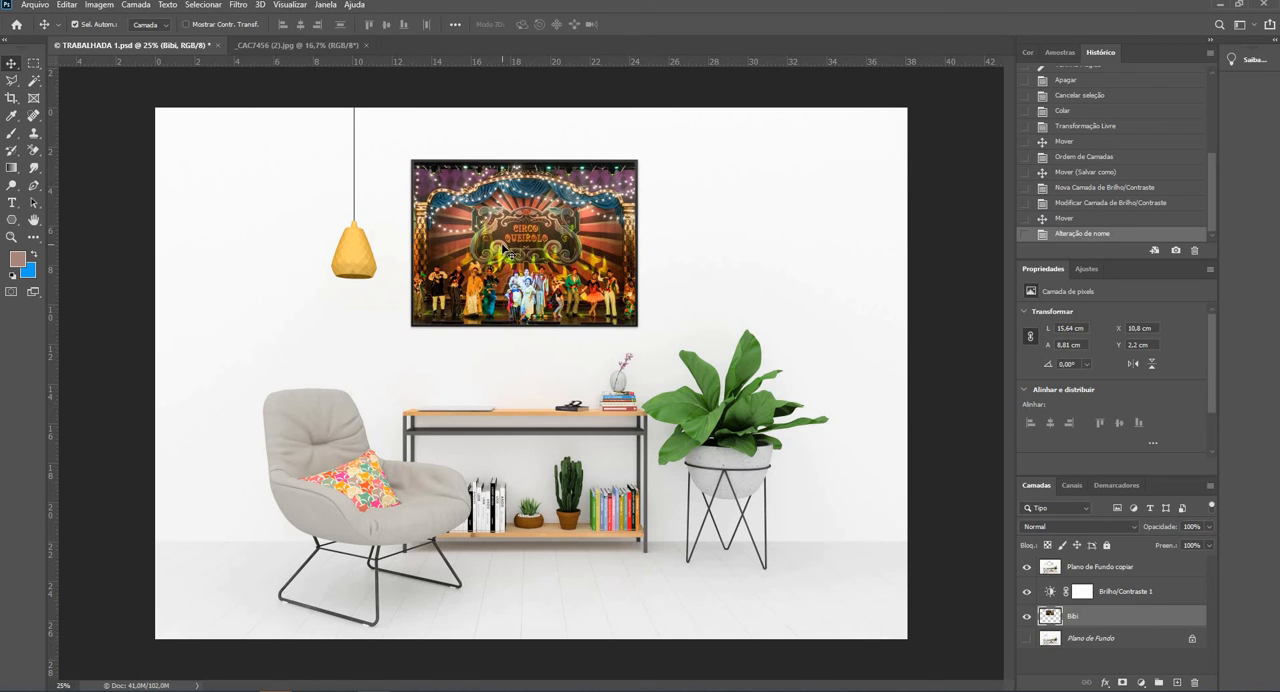
# - Toggle the Bibi and Brilho/Contraste 1 layers off and on to compare the image with and without each
pyautogui.click(1026, 616)
pyautogui.click(1026, 617)
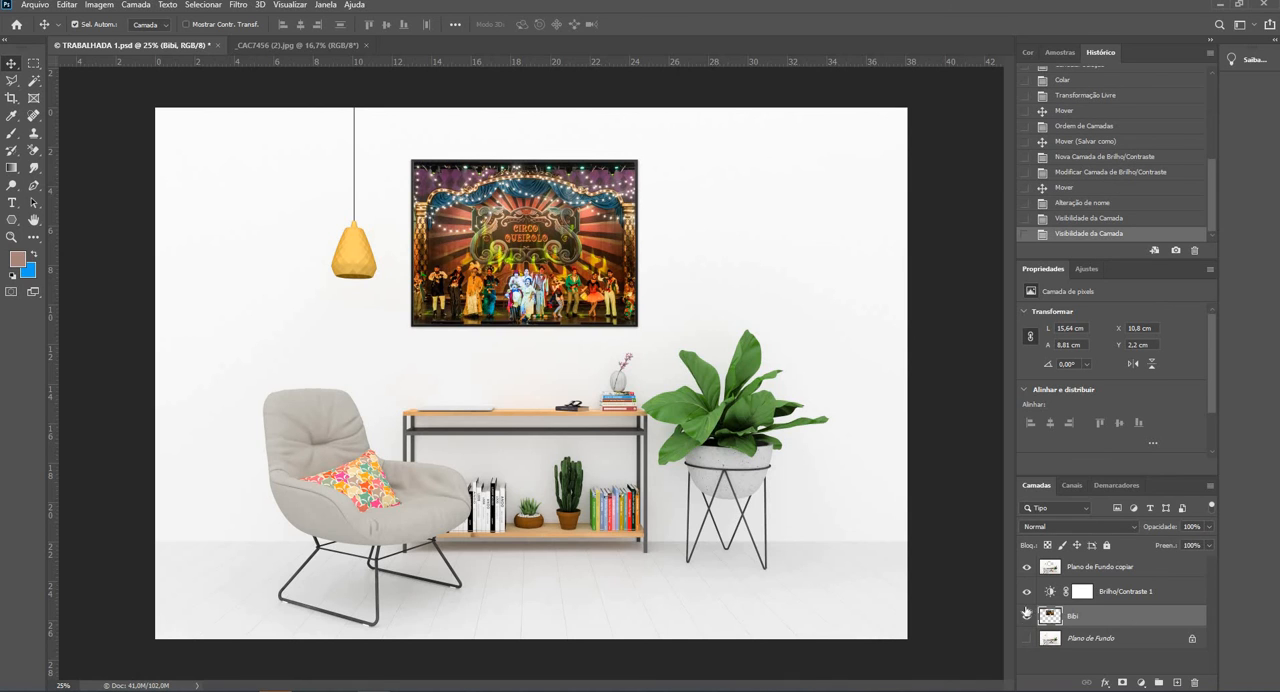
pyautogui.click(1028, 593)
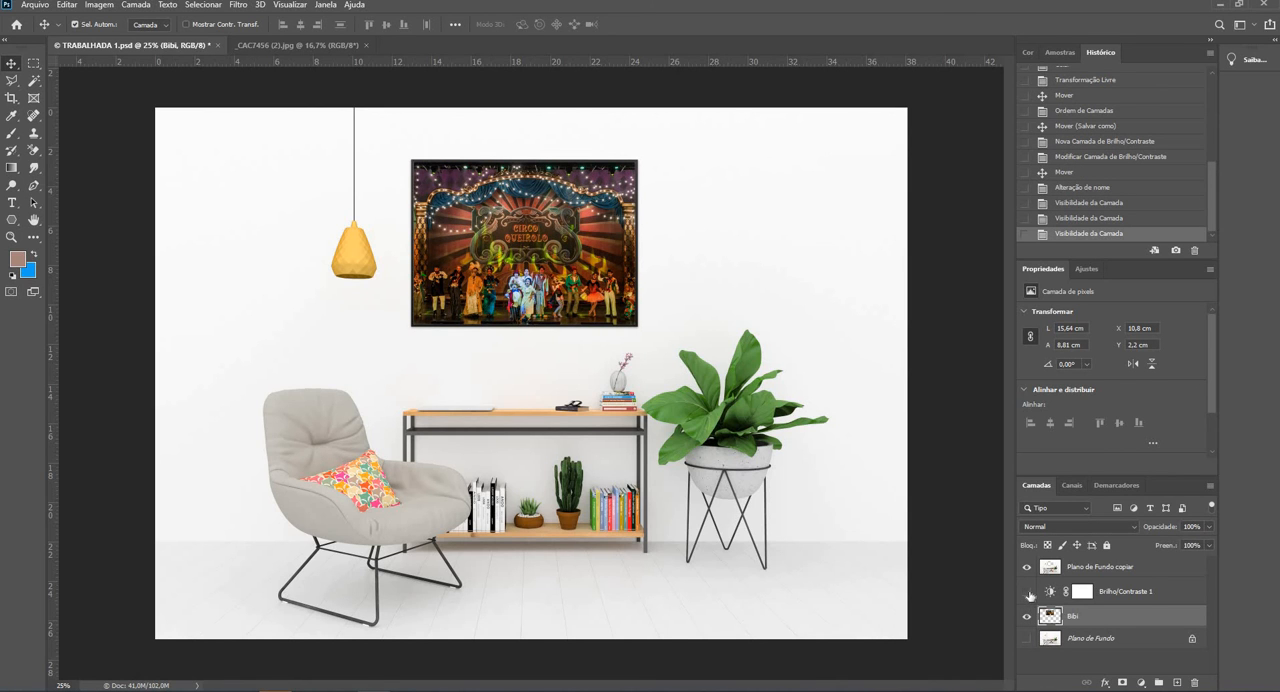
pyautogui.click(1027, 593)
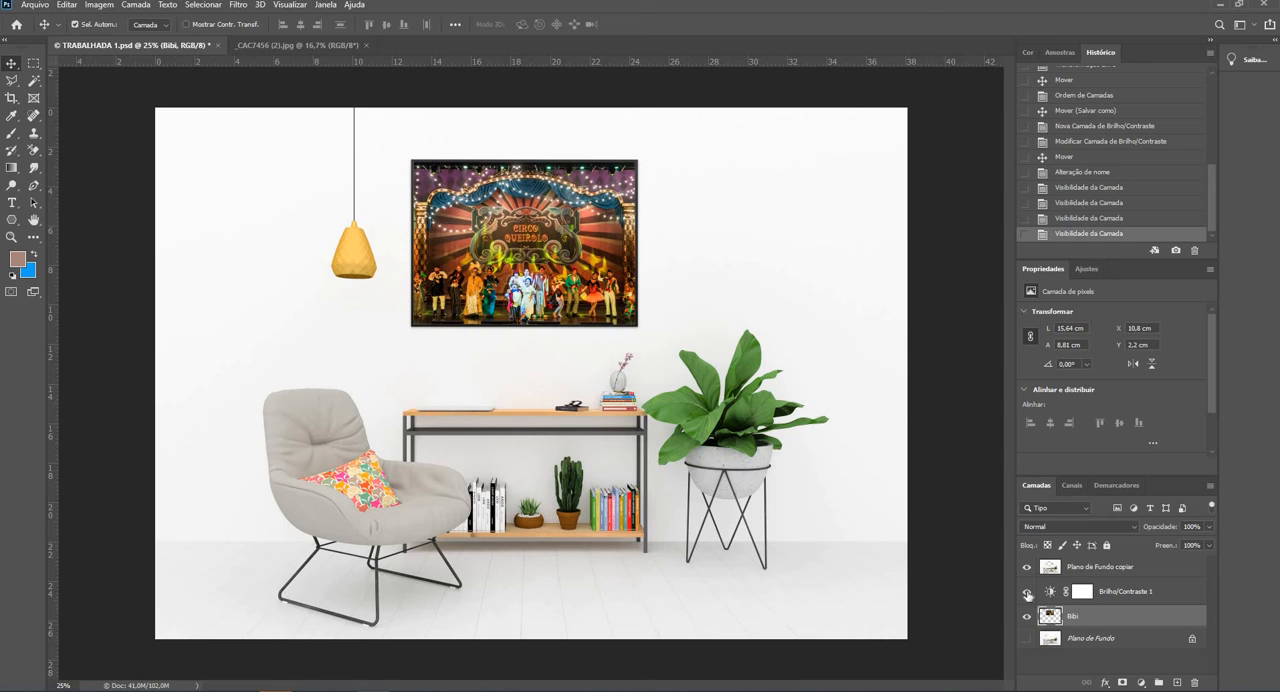
pyautogui.click(1027, 593)
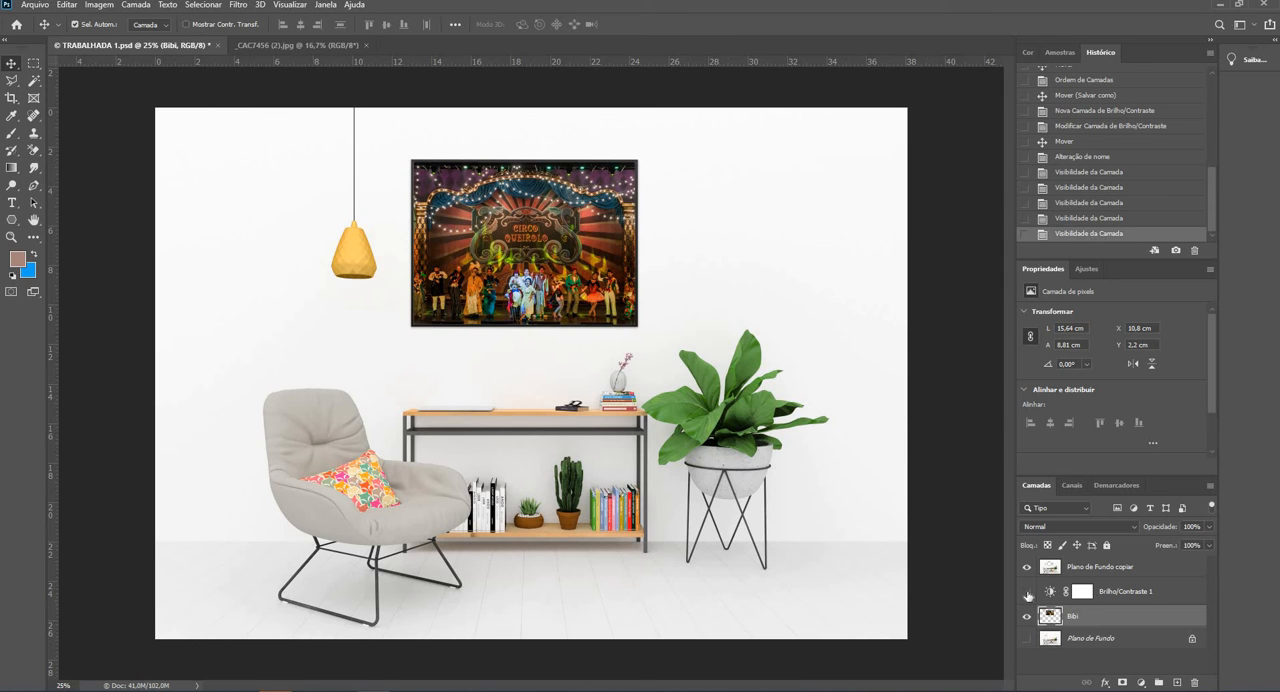
pyautogui.click(1027, 593)
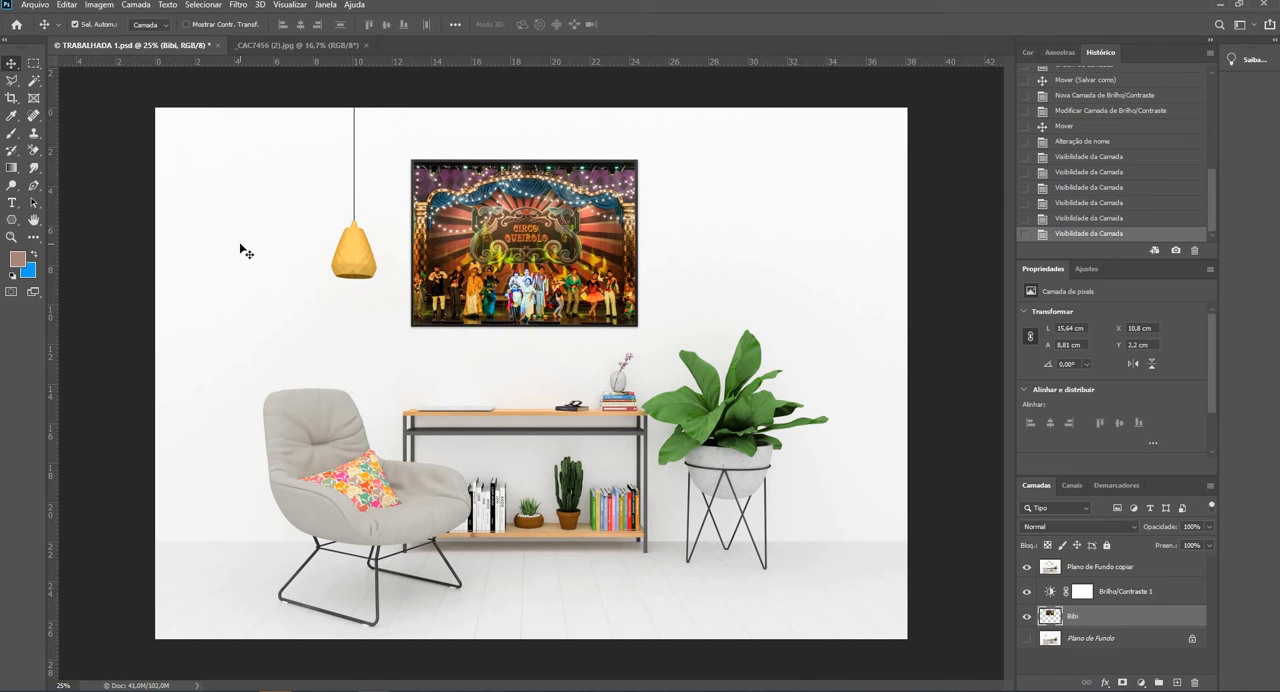
# - Save the changes to the TRABALHADA 1.psd document
pyautogui.click(33, 6)
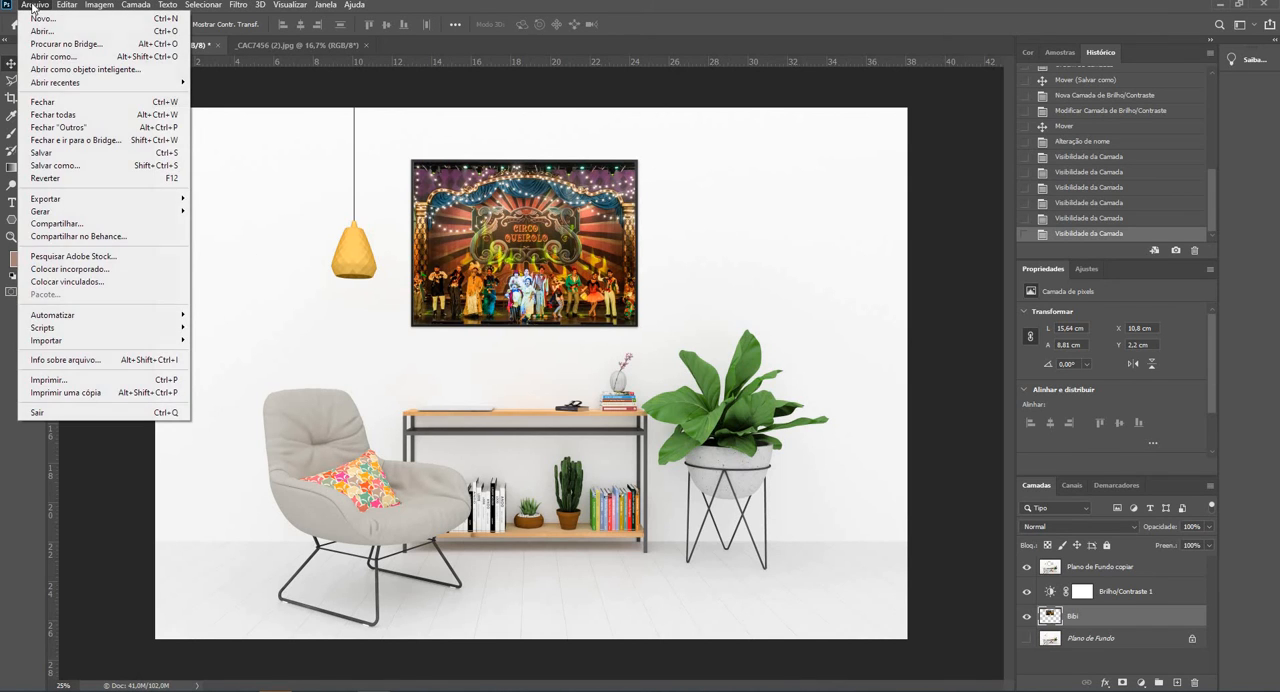
pyautogui.click(69, 154)
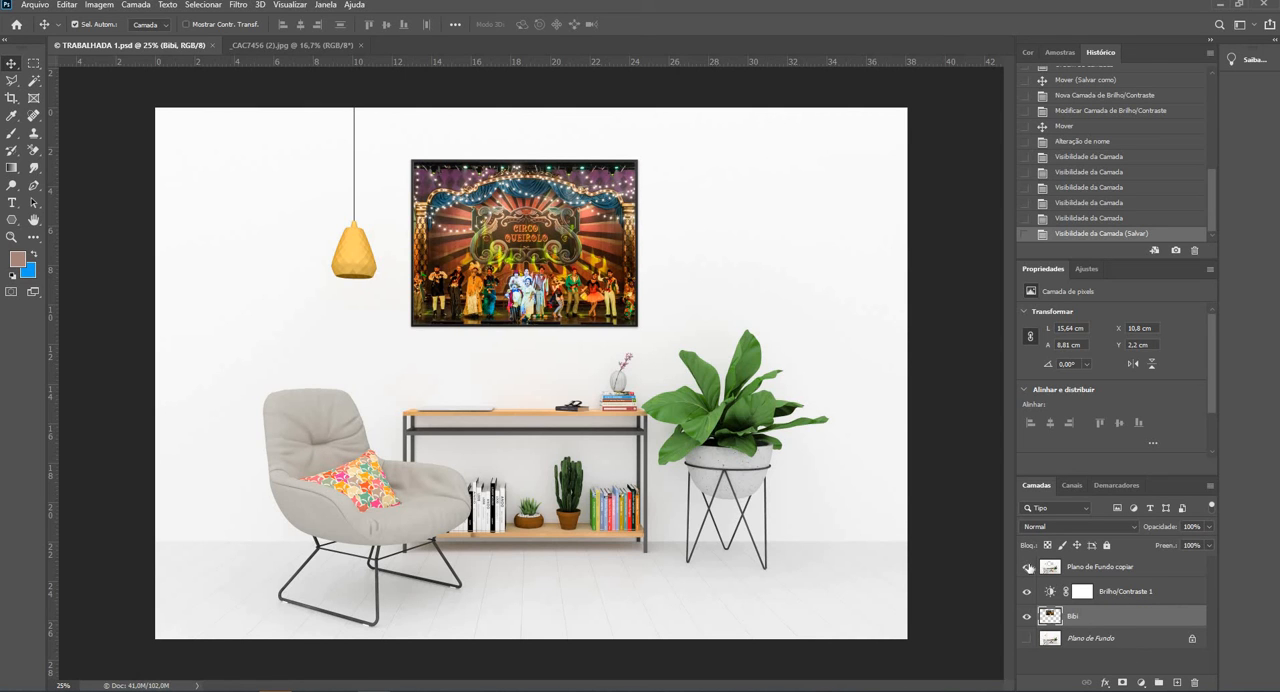
# - Show only the Plano de Fundo layer, hiding Plano de Fundo copiar, Brilho/Contraste 1 and Bibi, and duplicate it
pyautogui.click(1027, 568)
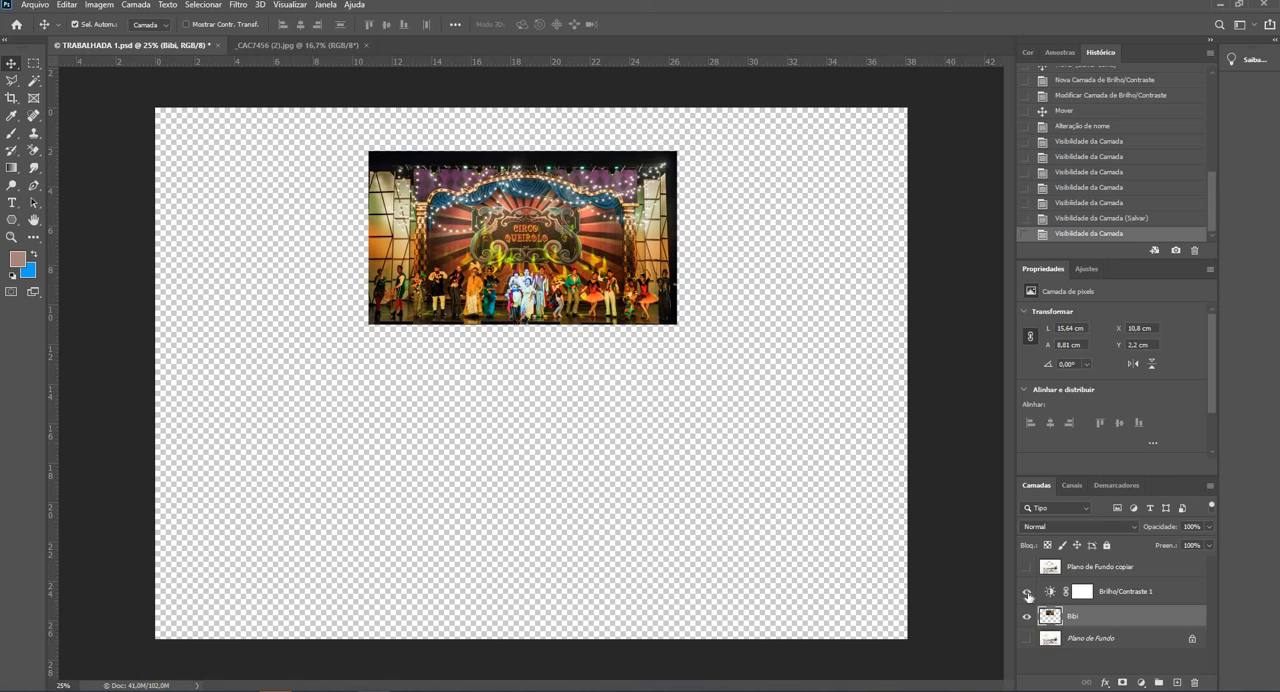
pyautogui.click(1028, 593)
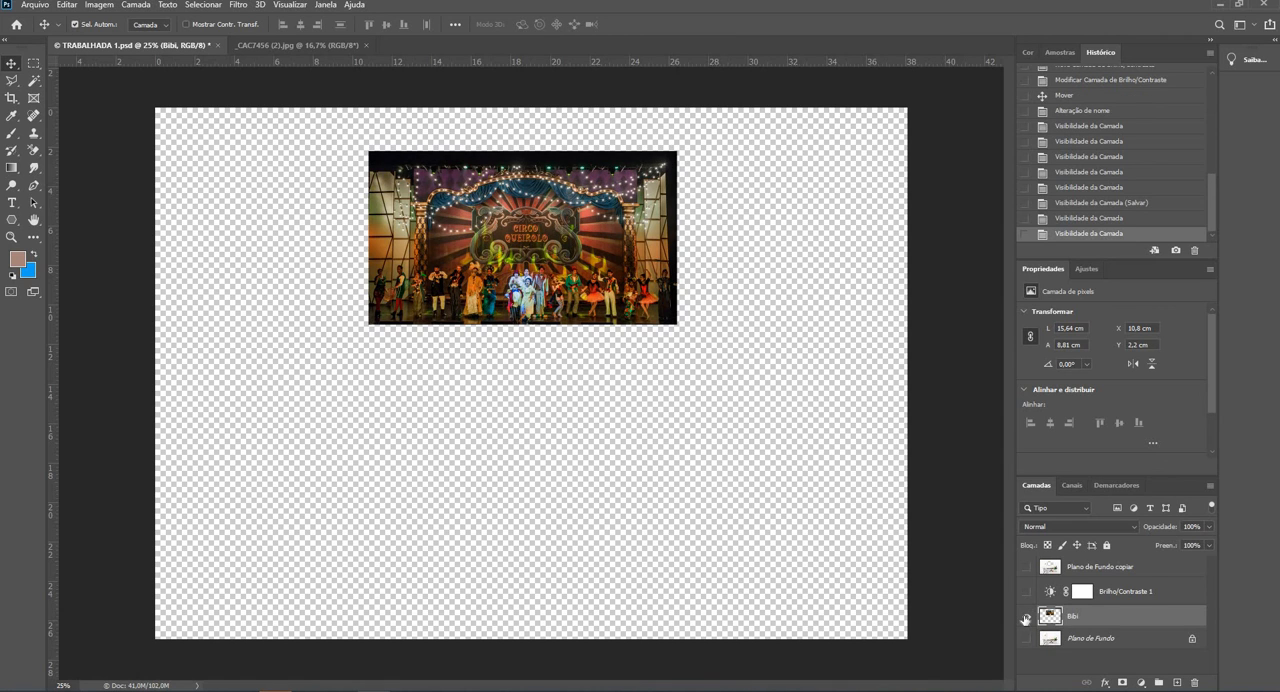
pyautogui.click(1025, 617)
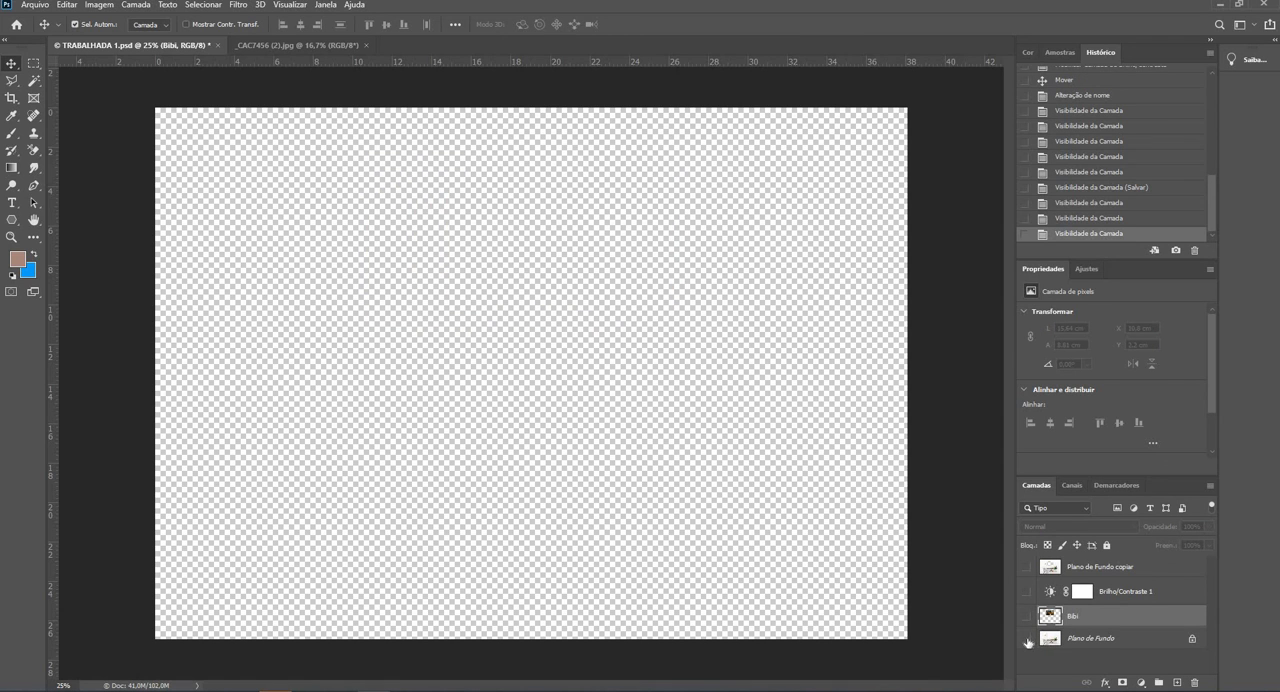
pyautogui.click(1027, 639)
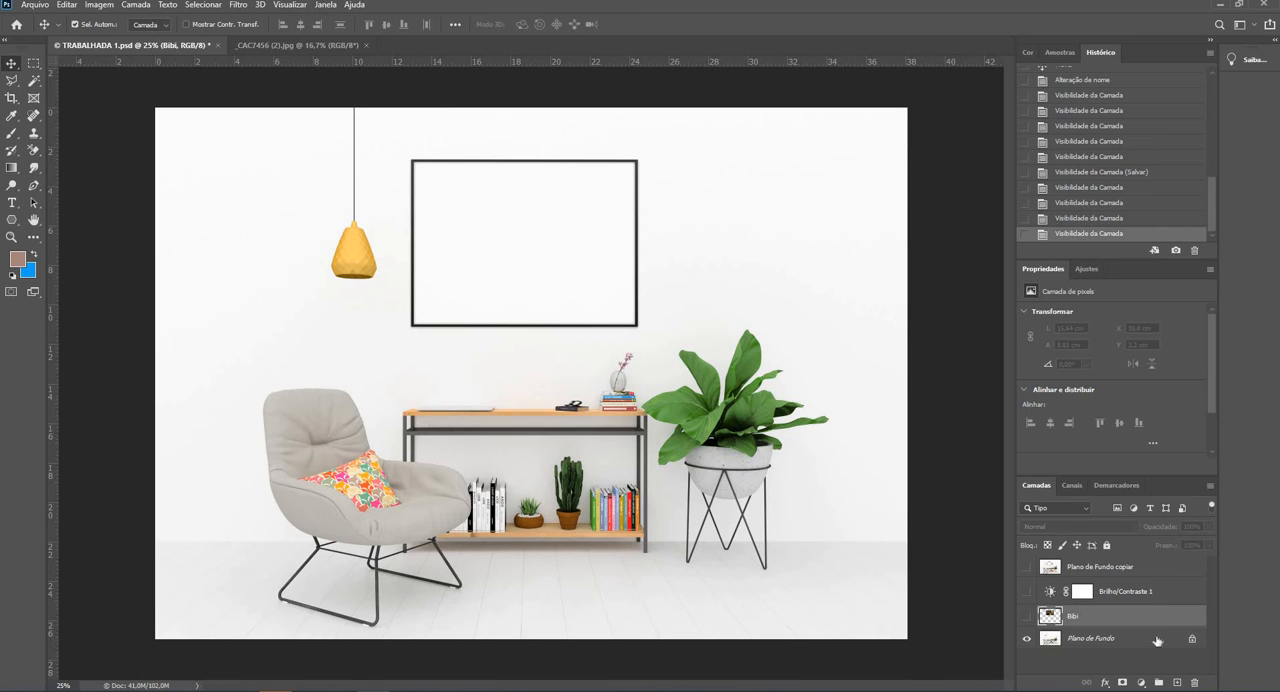
pyautogui.moveTo(1157, 640); pyautogui.dragTo(1177, 682)
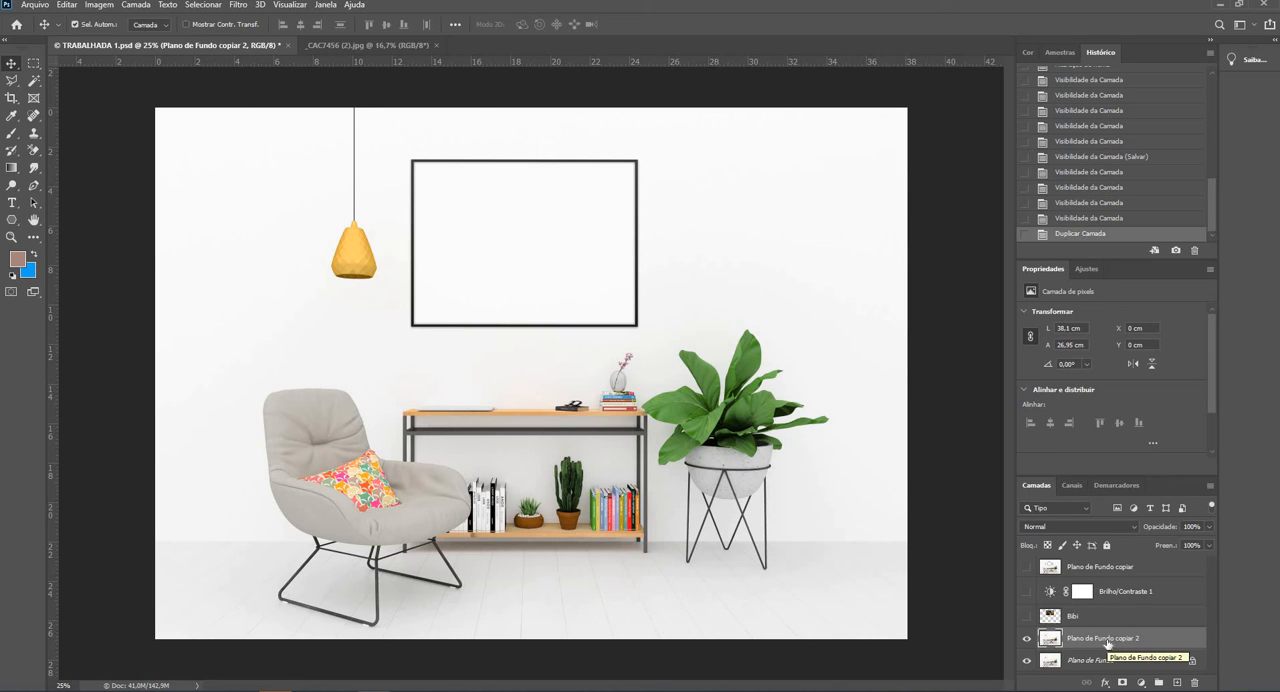
# - Examine the empty wall frame up close, bringing all four of its inner corners into view at 66.7% zoom
pyautogui.click(13, 238)
pyautogui.click(414, 170)
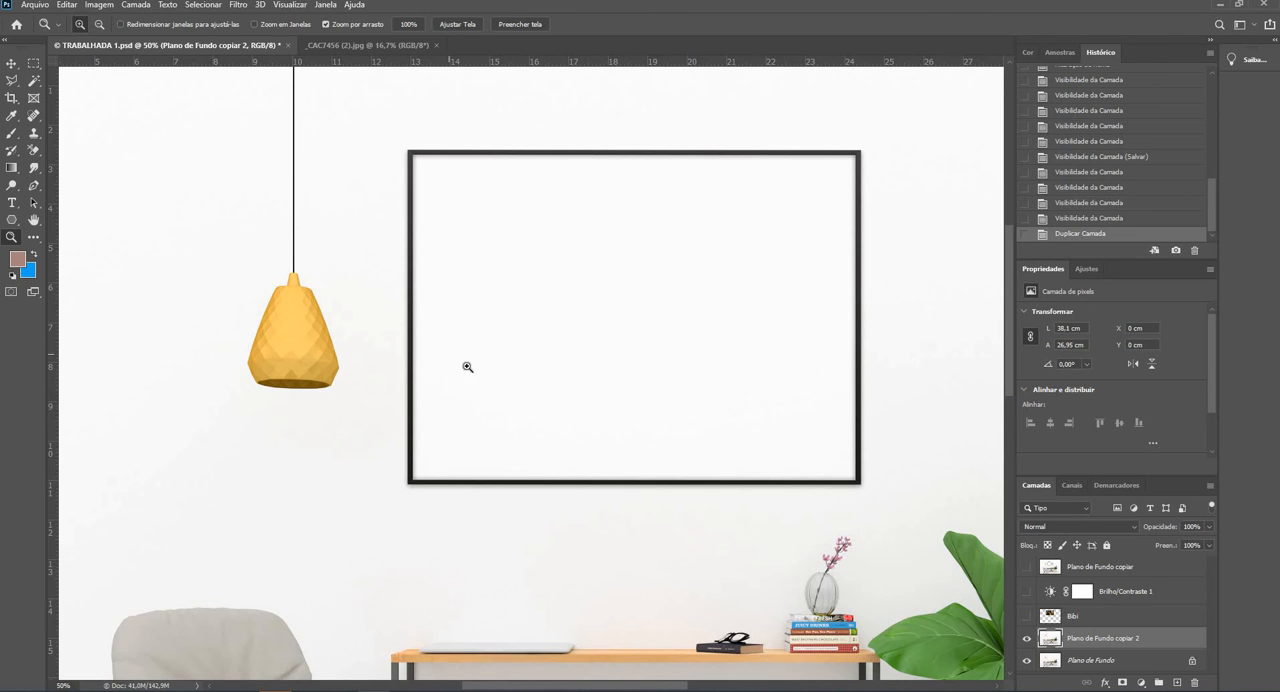
pyautogui.click(438, 187)
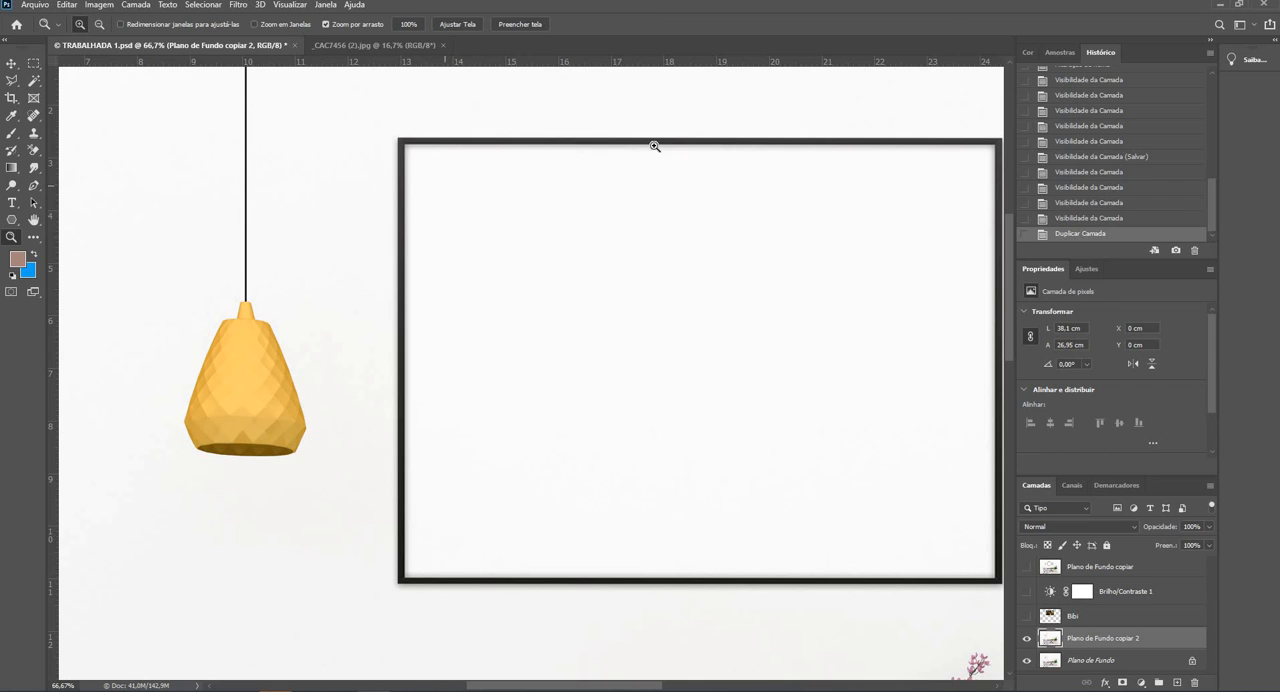
pyautogui.click(34, 219)
pyautogui.moveTo(631, 173); pyautogui.dragTo(576, 212)
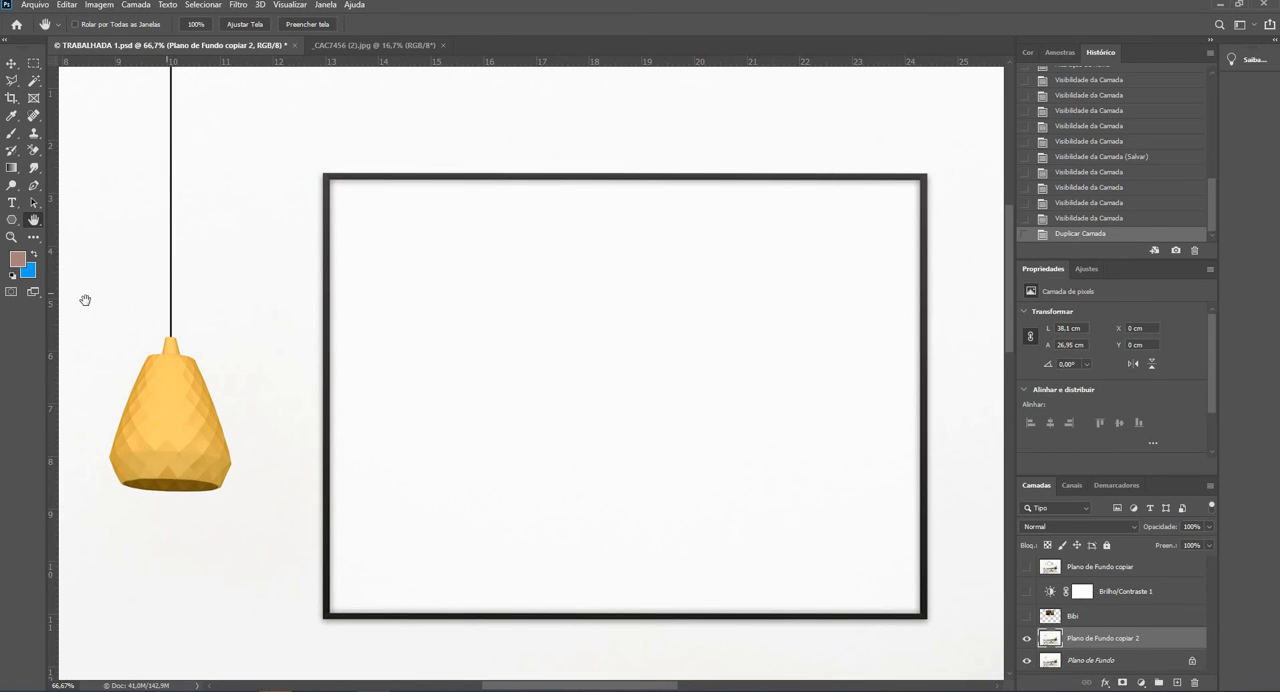
pyautogui.click(11, 237)
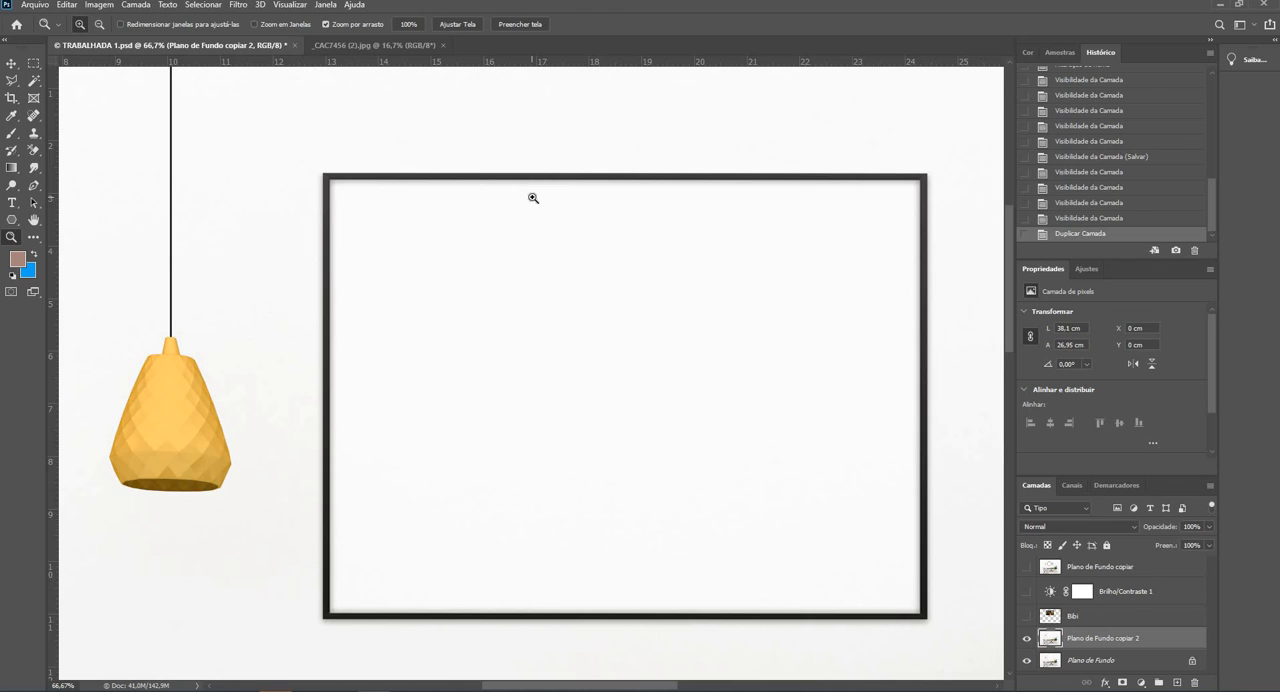
pyautogui.click(531, 200)
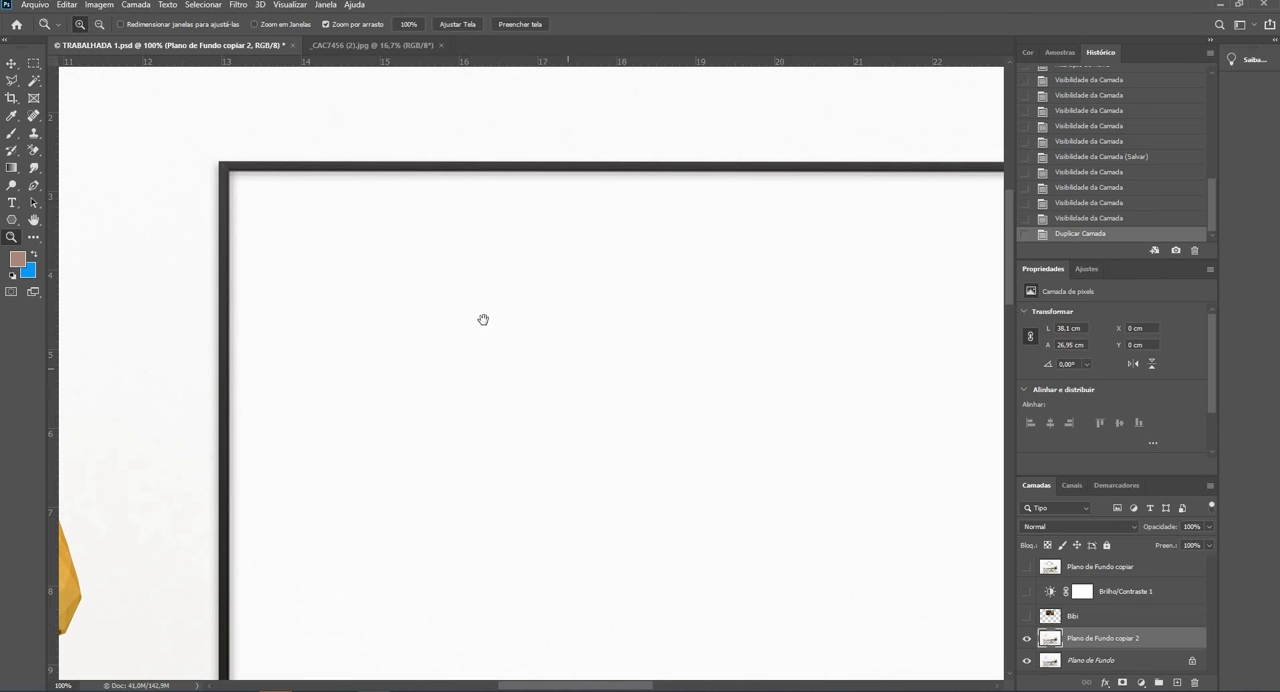
pyautogui.moveTo(726, 304); pyautogui.dragTo(589, 209)
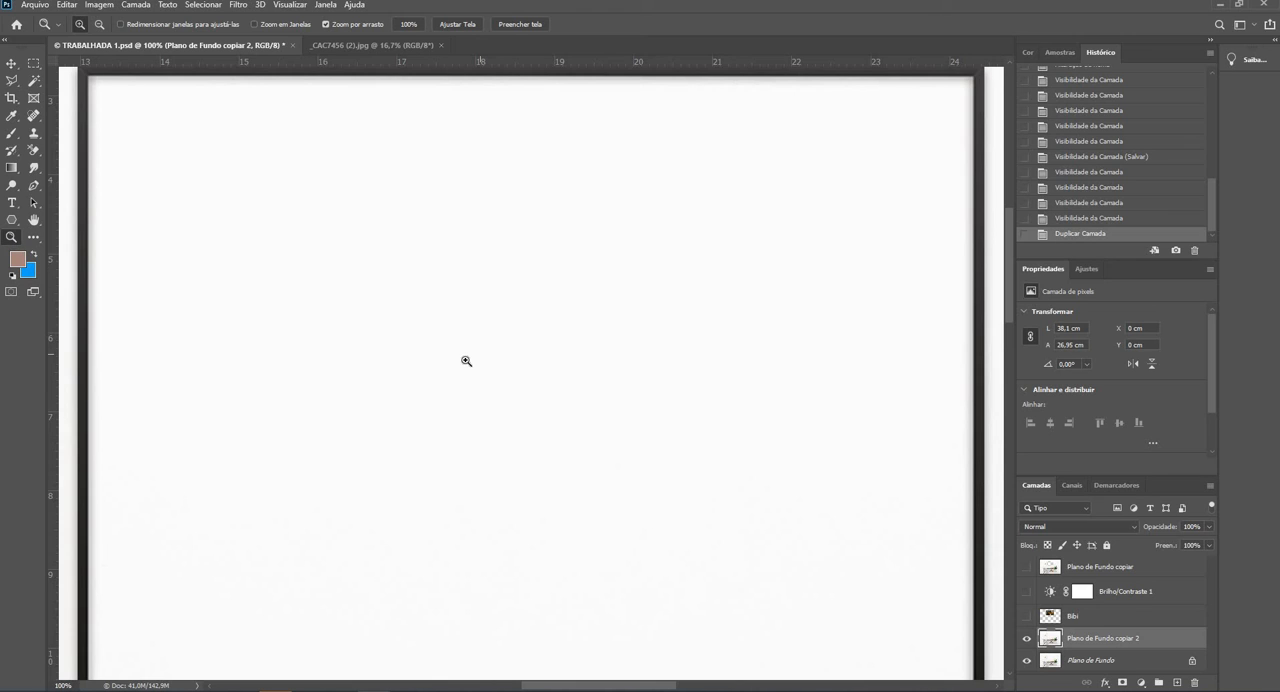
pyautogui.keyDown('alt'); pyautogui.click(425, 367); pyautogui.keyUp('alt')
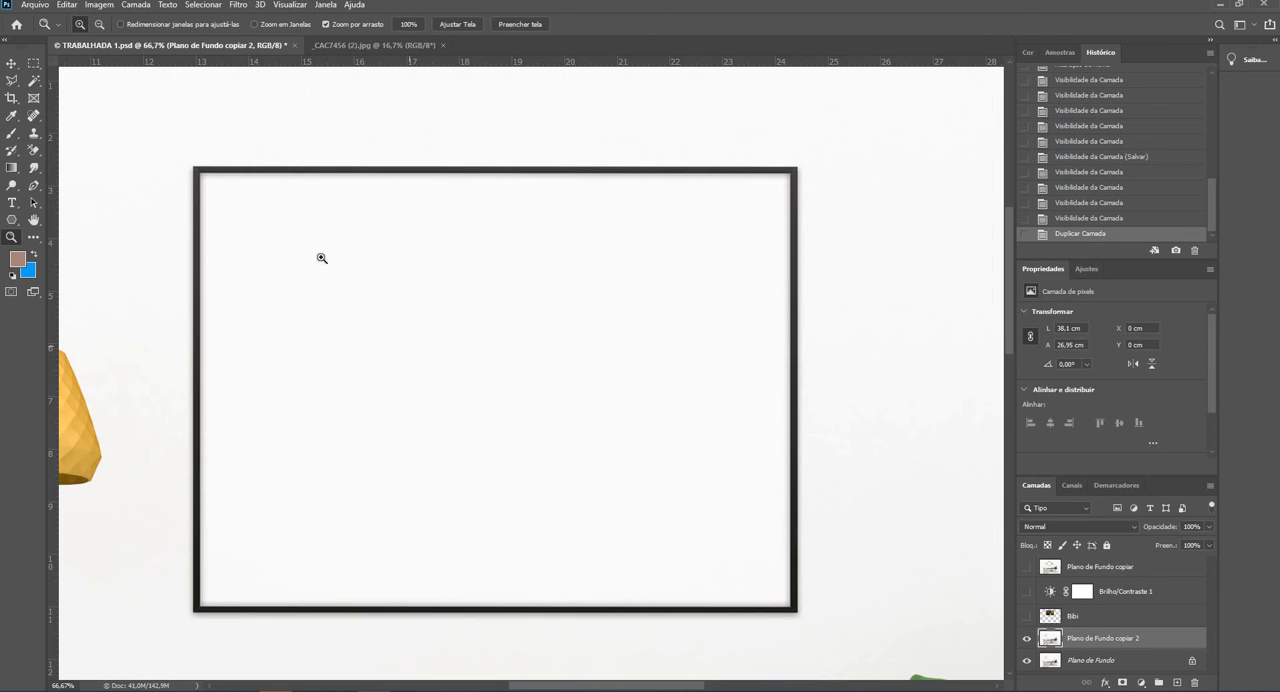
# - Try outlining the frame's inner edge on Plano de Fundo copiar 2 with the Polygonal Lasso, and undo the selection
pyautogui.click(12, 82)
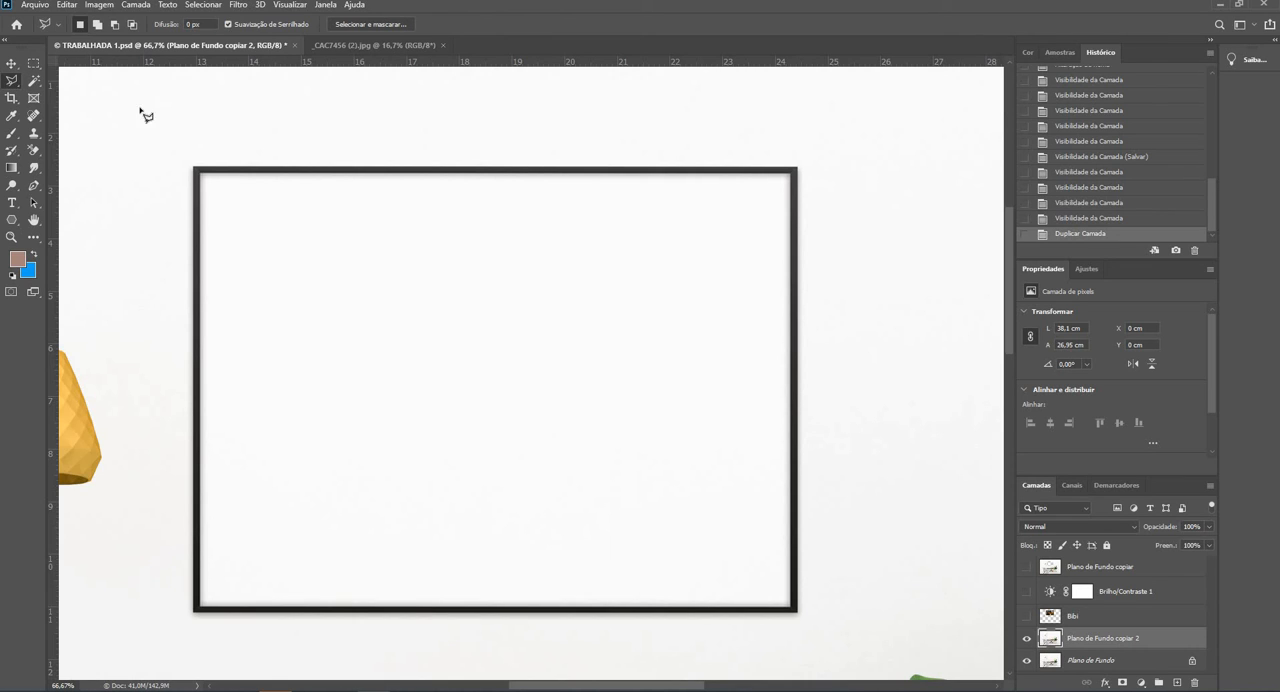
pyautogui.click(200, 175)
pyautogui.click(791, 175)
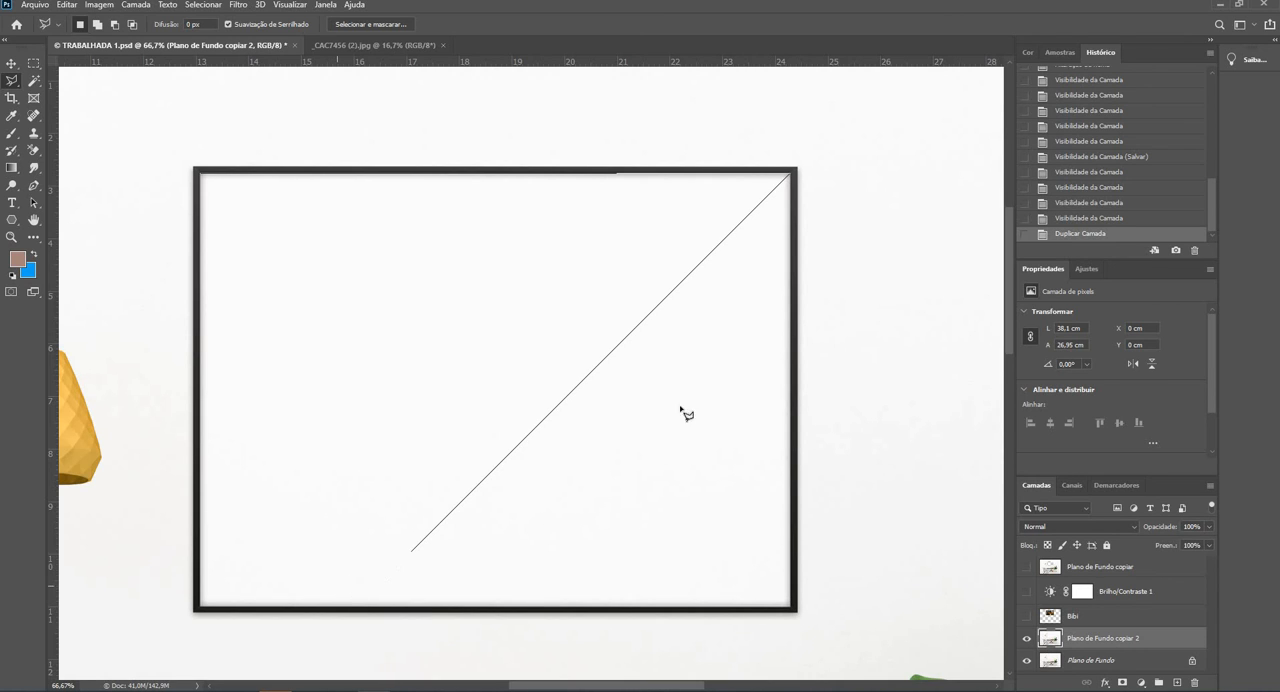
pyautogui.click(793, 608)
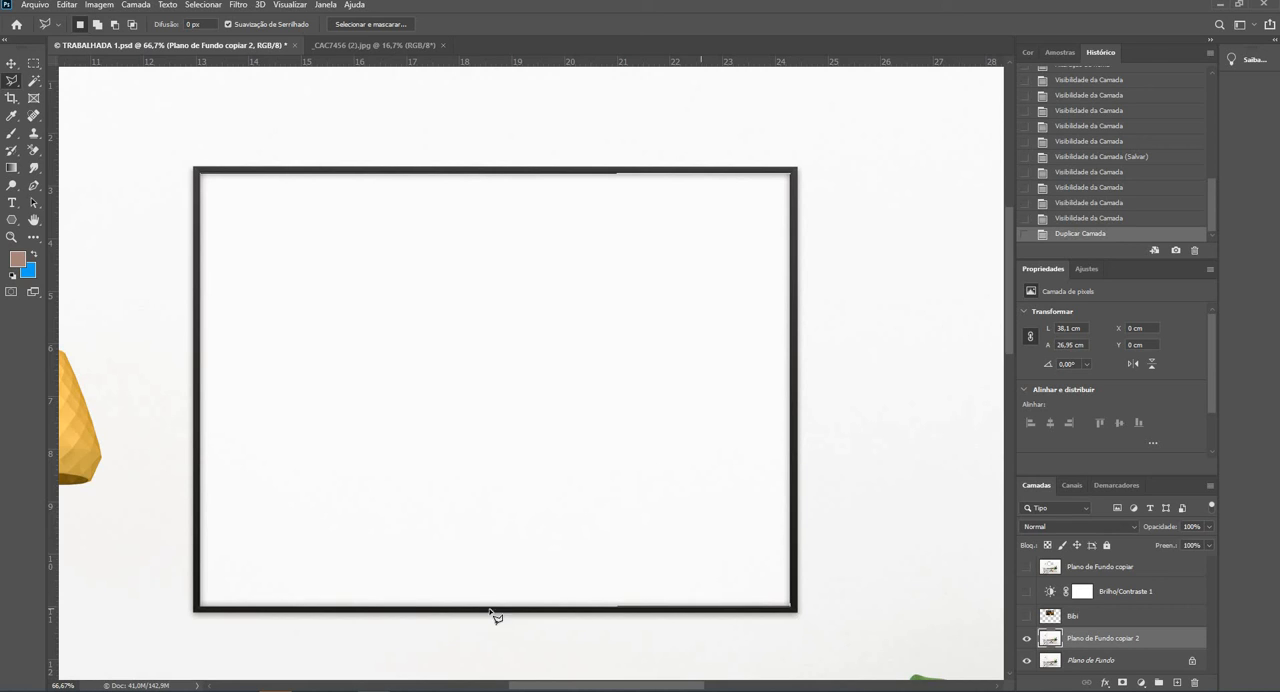
pyautogui.click(200, 609)
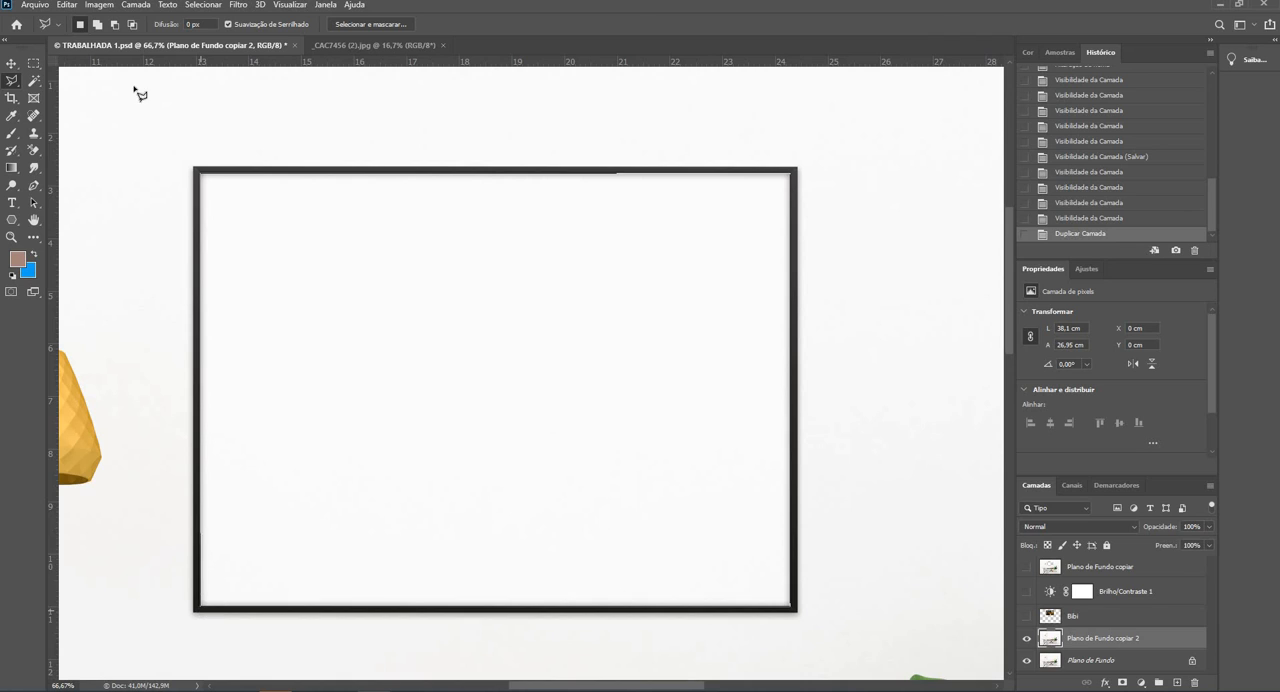
pyautogui.click(199, 176)
pyautogui.click(206, 177)
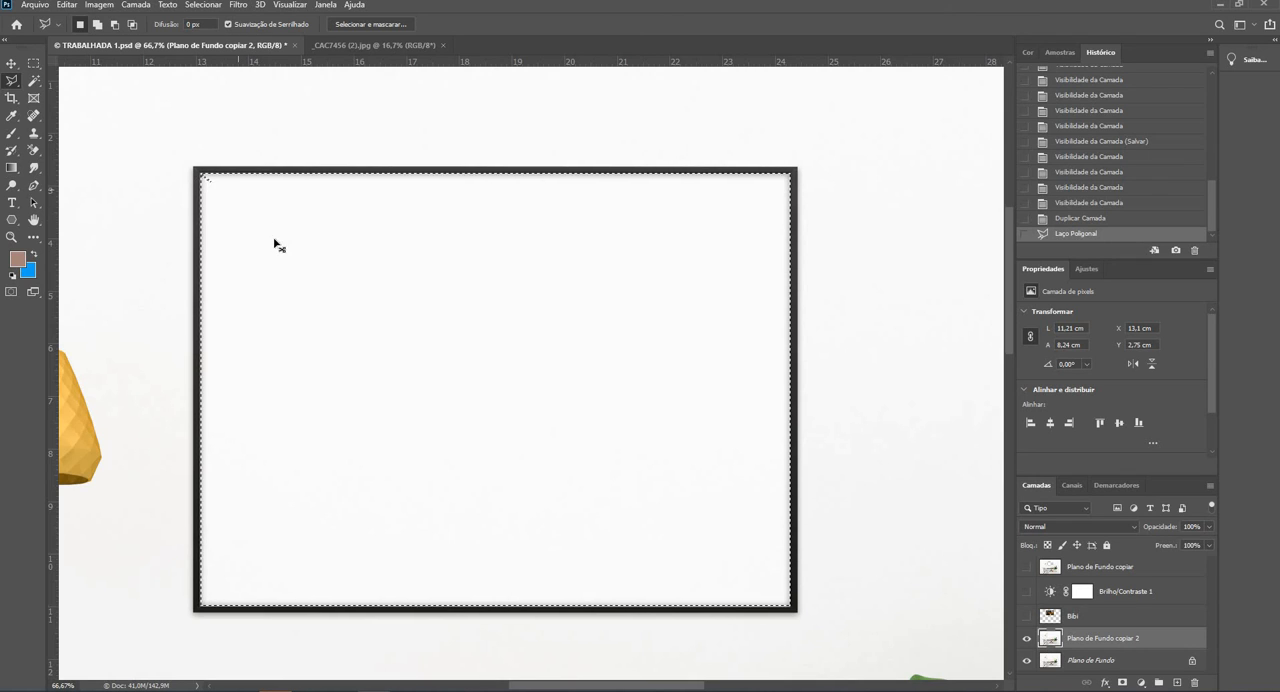
pyautogui.hotkey('ctrl', 'z')
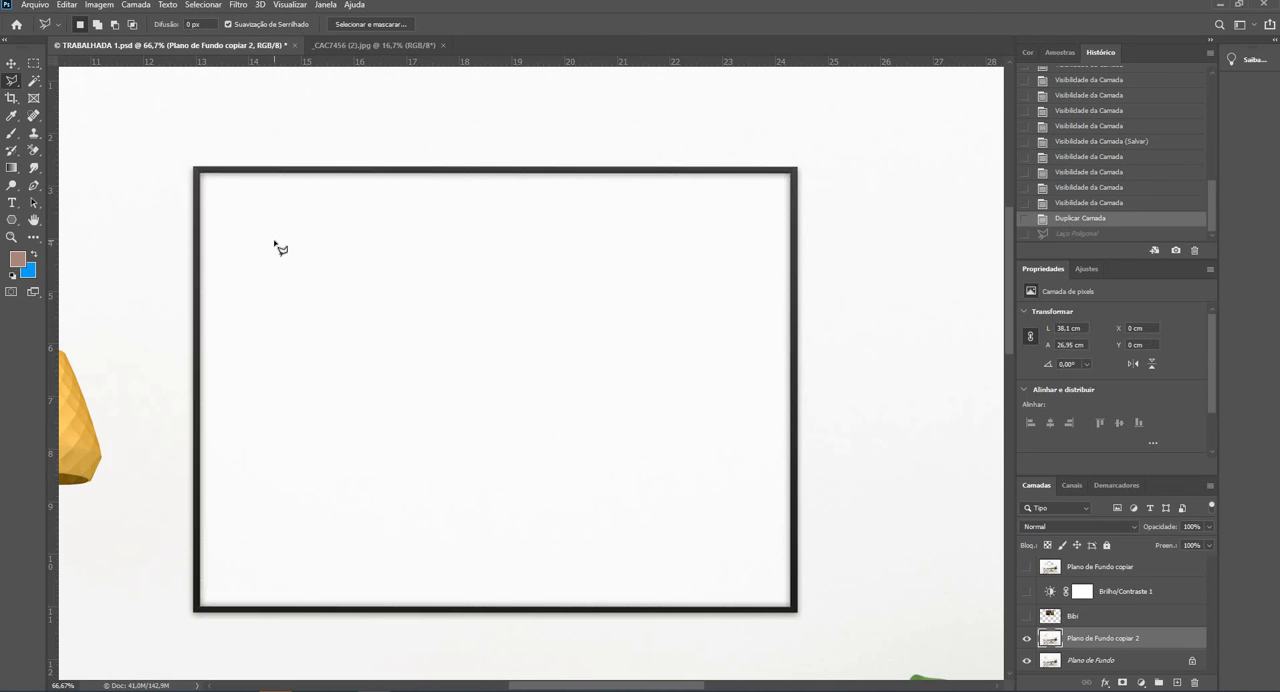
# - Cut the frame's interior out of Plano de Fundo copiar 2 using a four-corner Polygonal Lasso selection, and hide the Plano de Fundo layer
pyautogui.click(201, 174)
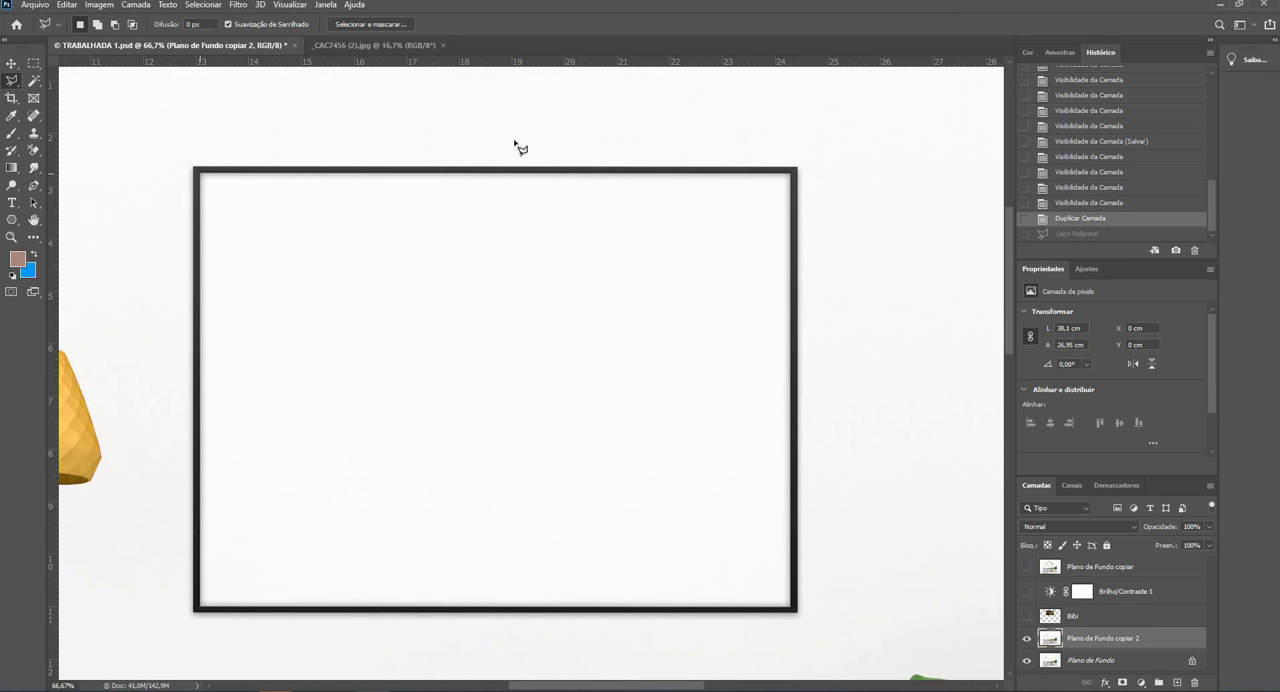
pyautogui.click(791, 176)
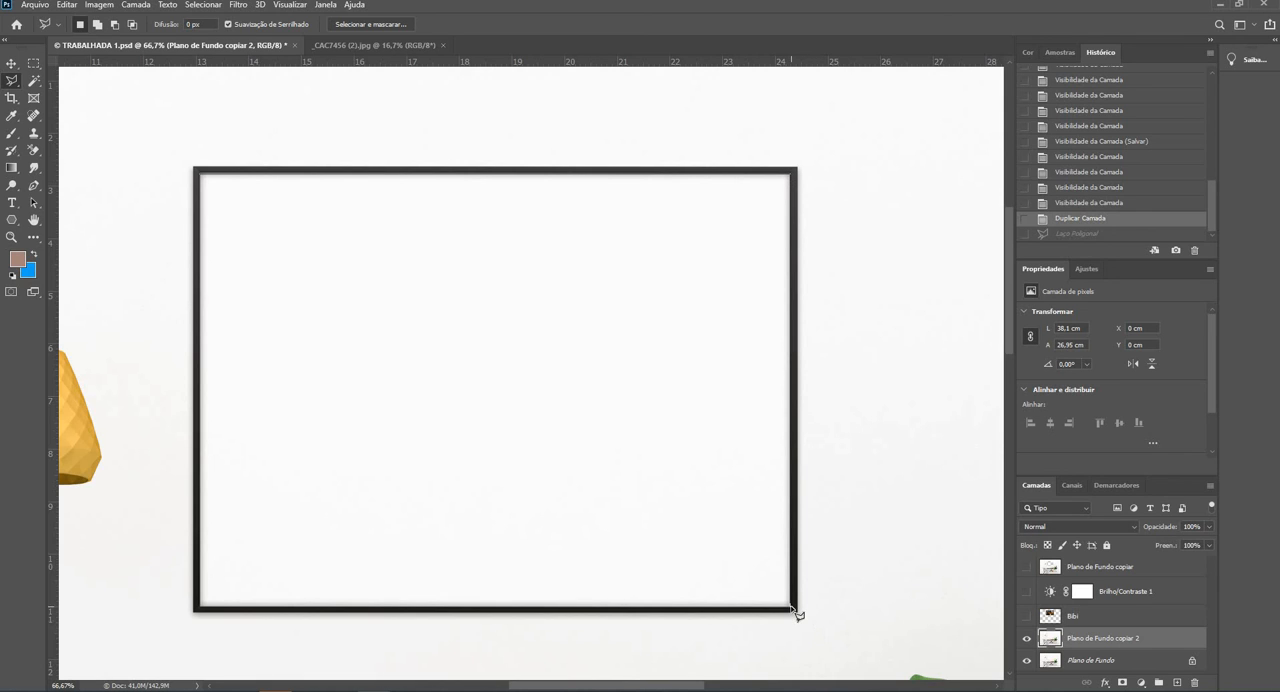
pyautogui.click(791, 605)
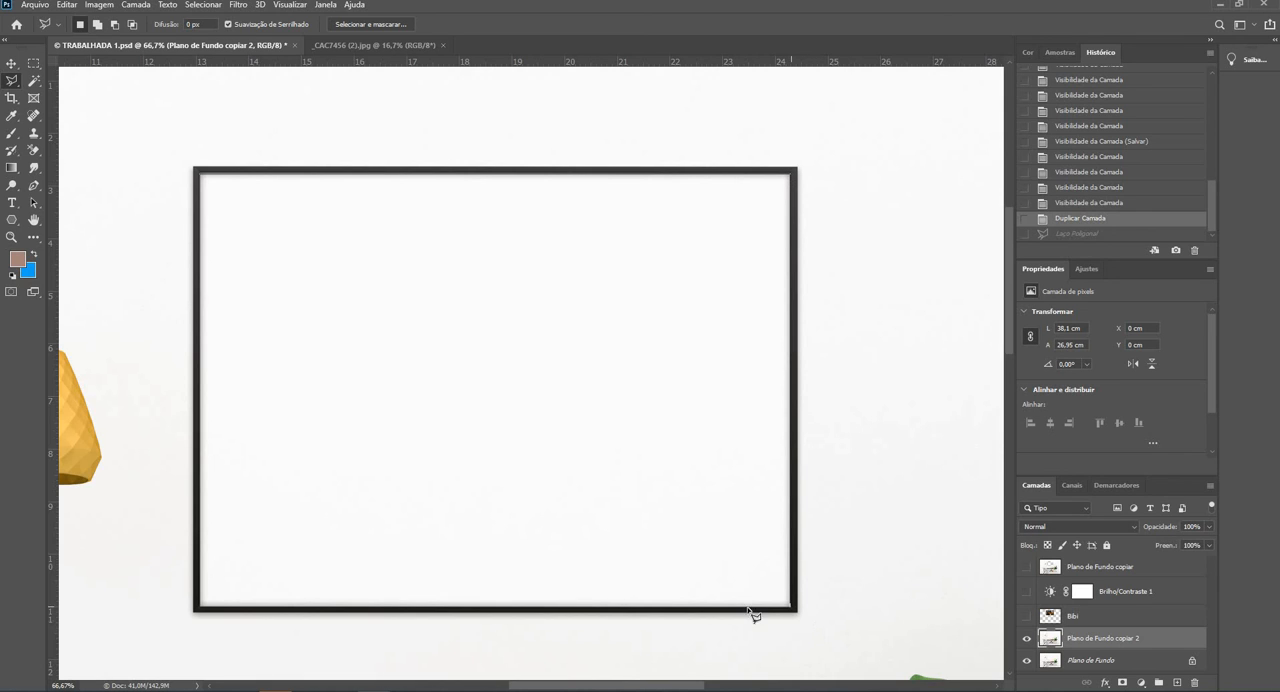
pyautogui.click(202, 607)
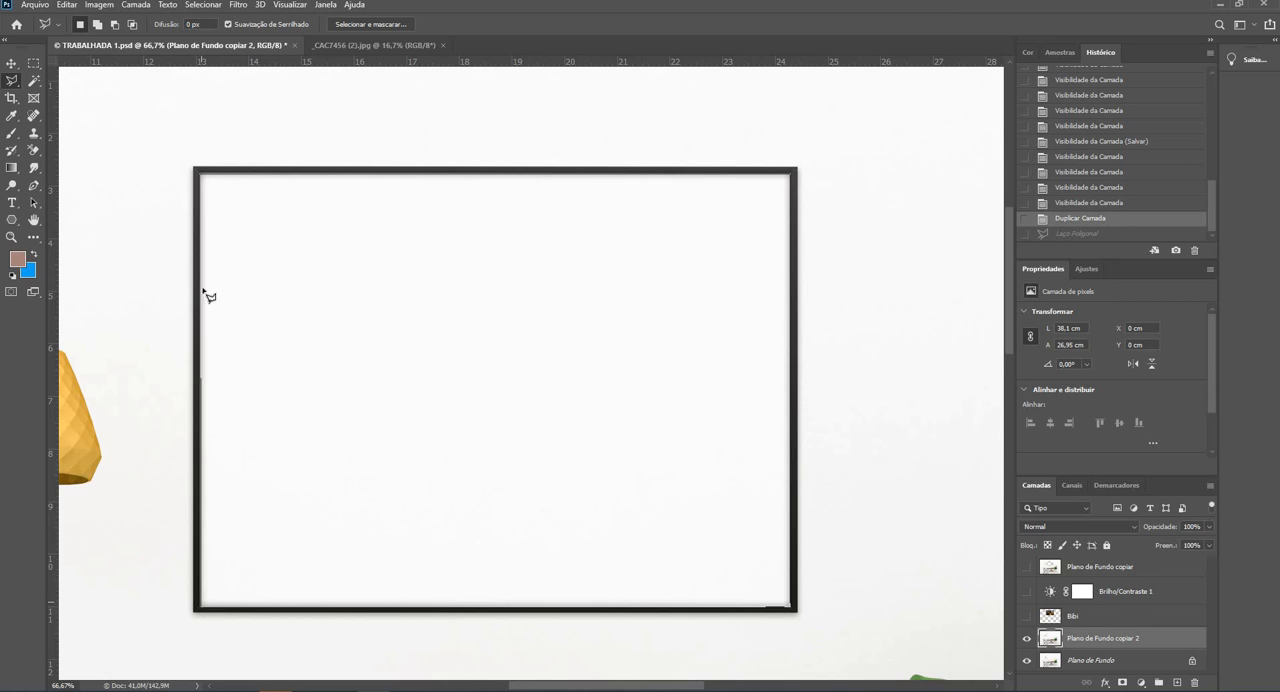
pyautogui.click(206, 180)
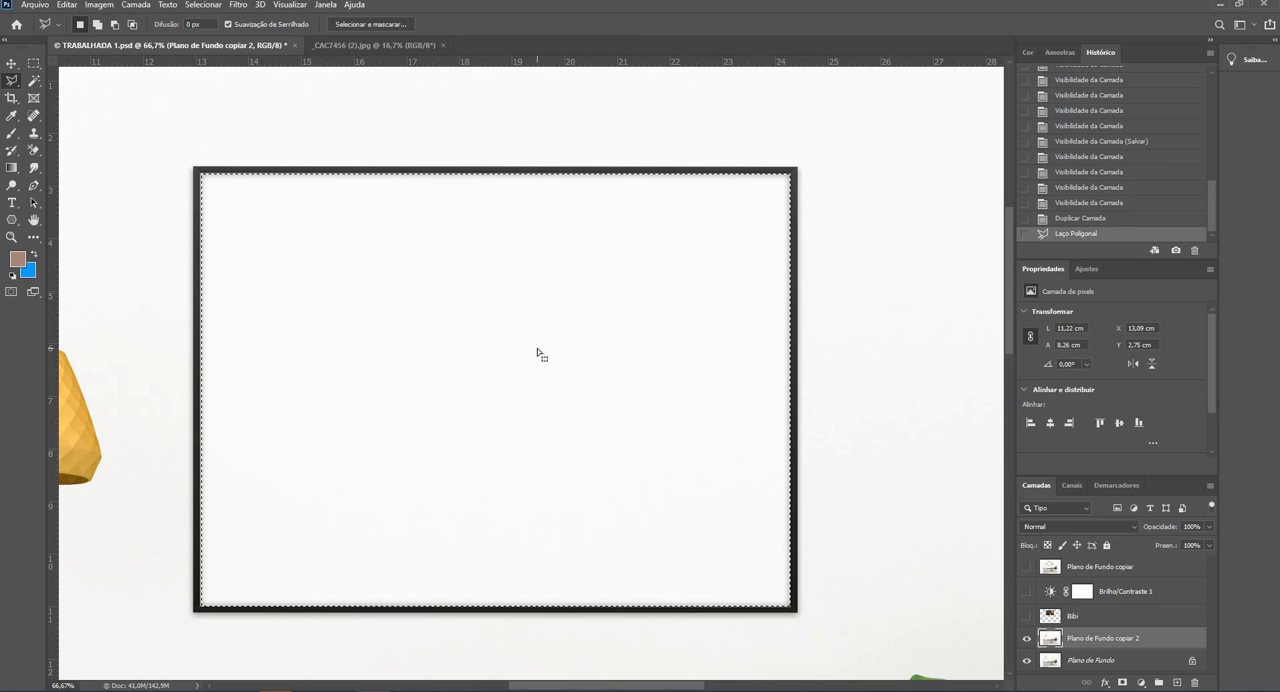
pyautogui.press('Delete')
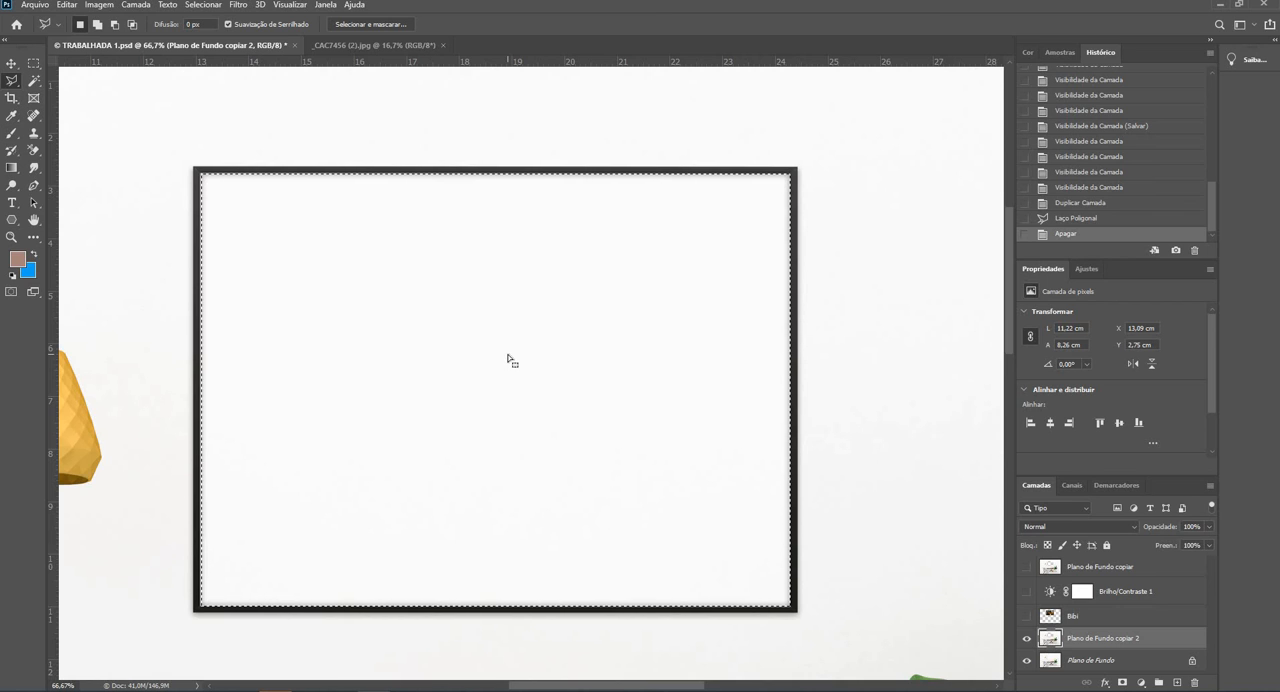
pyautogui.click(1026, 660)
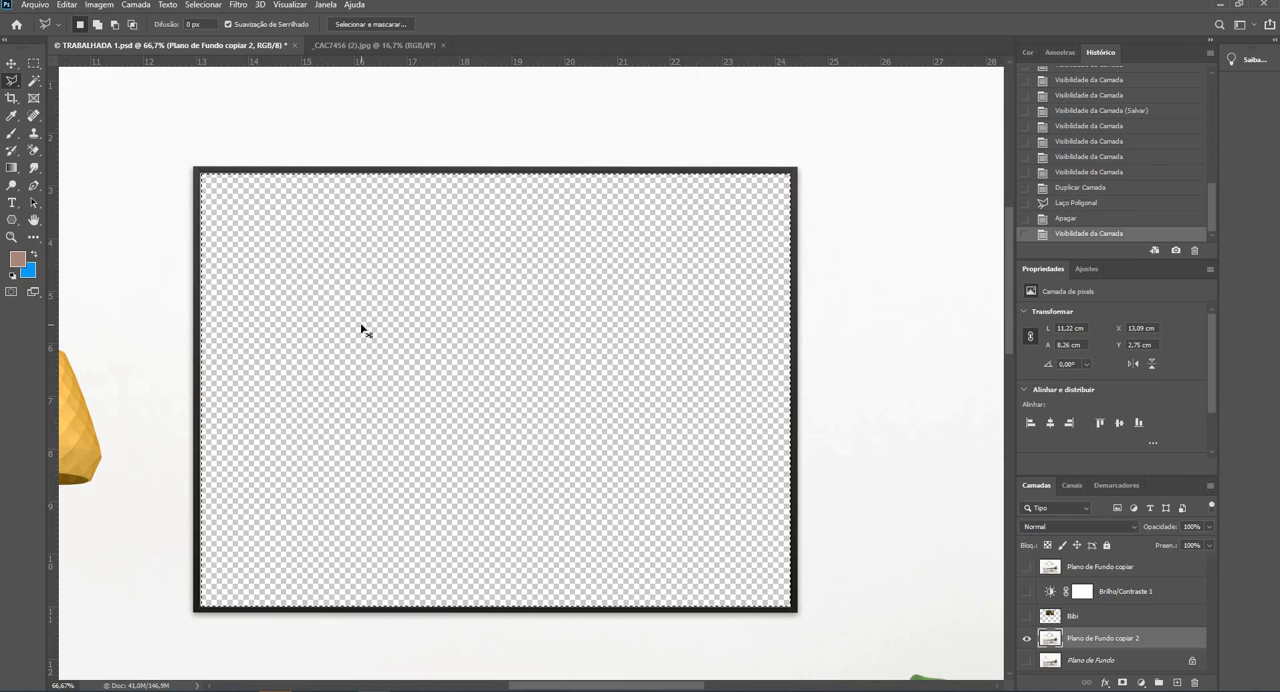
pyautogui.hotkey('ctrl', 'd')
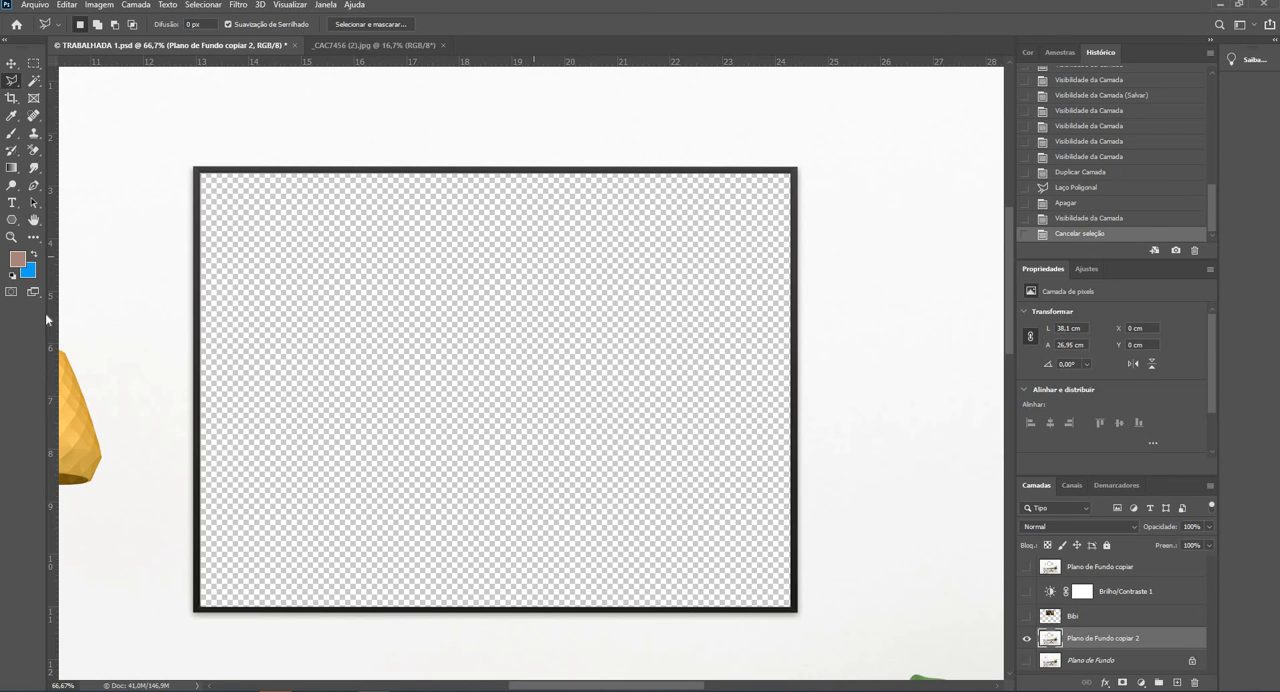
# - Make the Bibi photo layer and the Brilho/Contraste 1 adjustment layer visible with the whole room in view
pyautogui.click(11, 238)
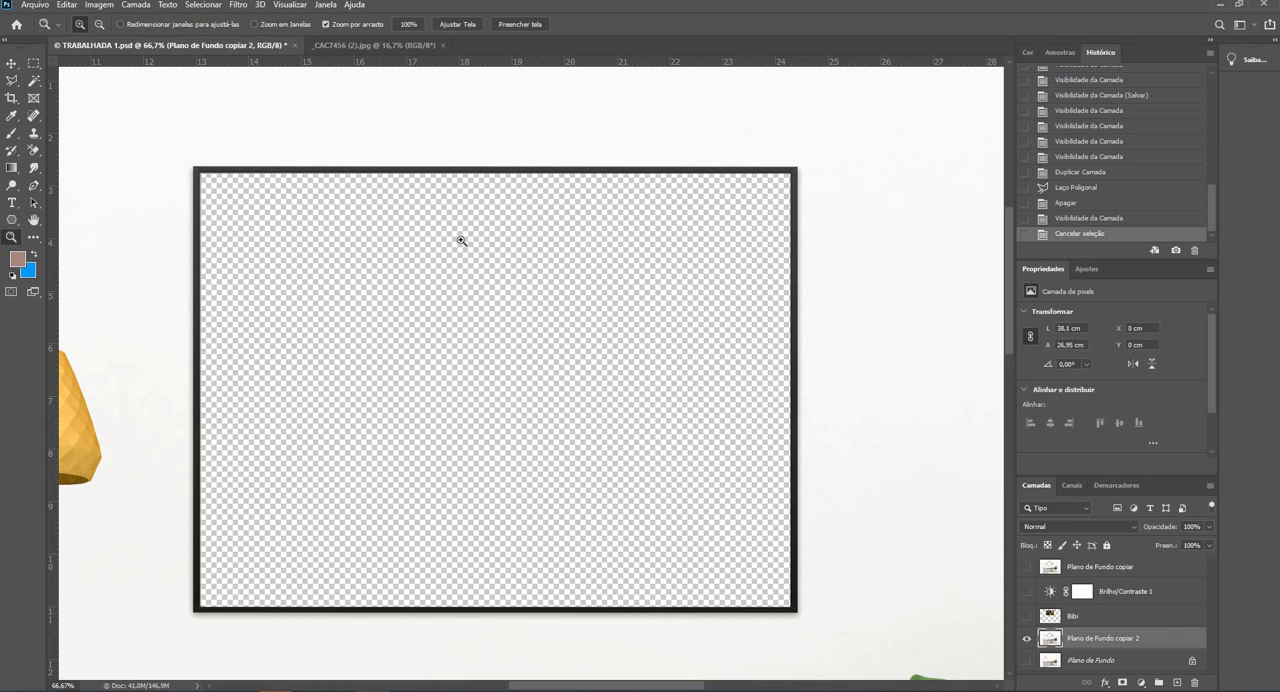
pyautogui.keyDown('alt'); pyautogui.click(547, 259); pyautogui.keyUp('alt')
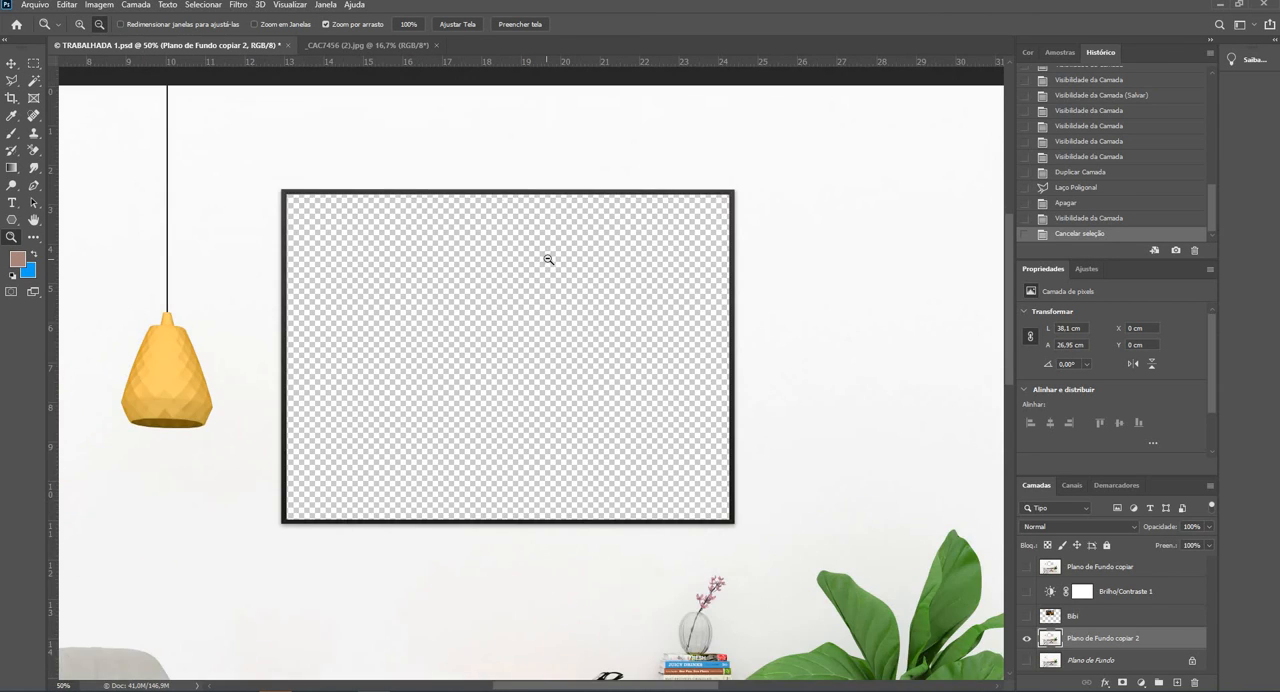
pyautogui.keyDown('alt'); pyautogui.click(548, 259); pyautogui.keyUp('alt')
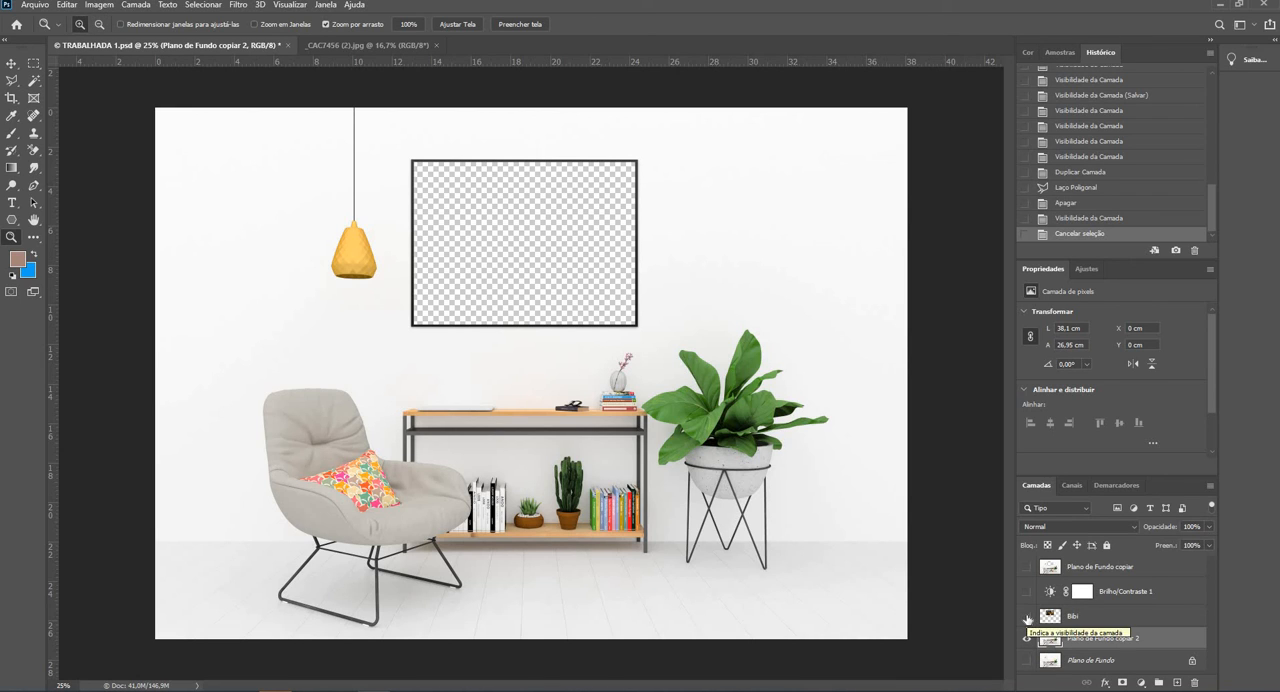
pyautogui.click(1027, 617)
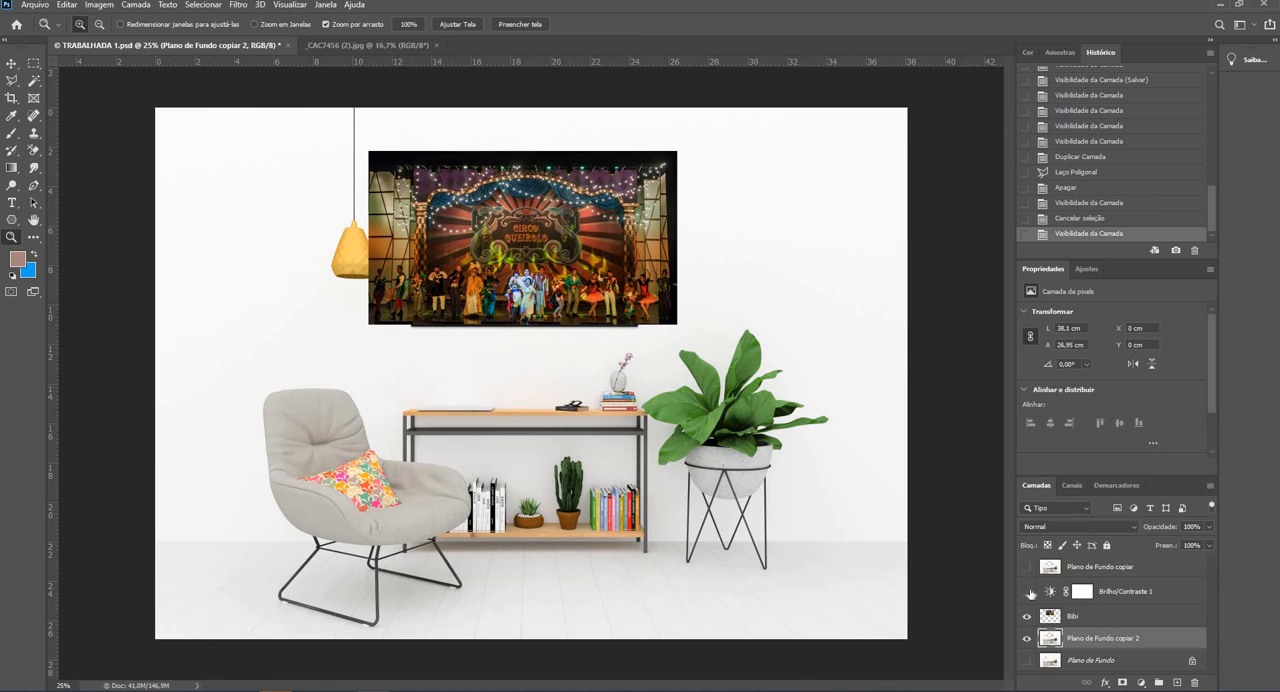
pyautogui.click(1029, 594)
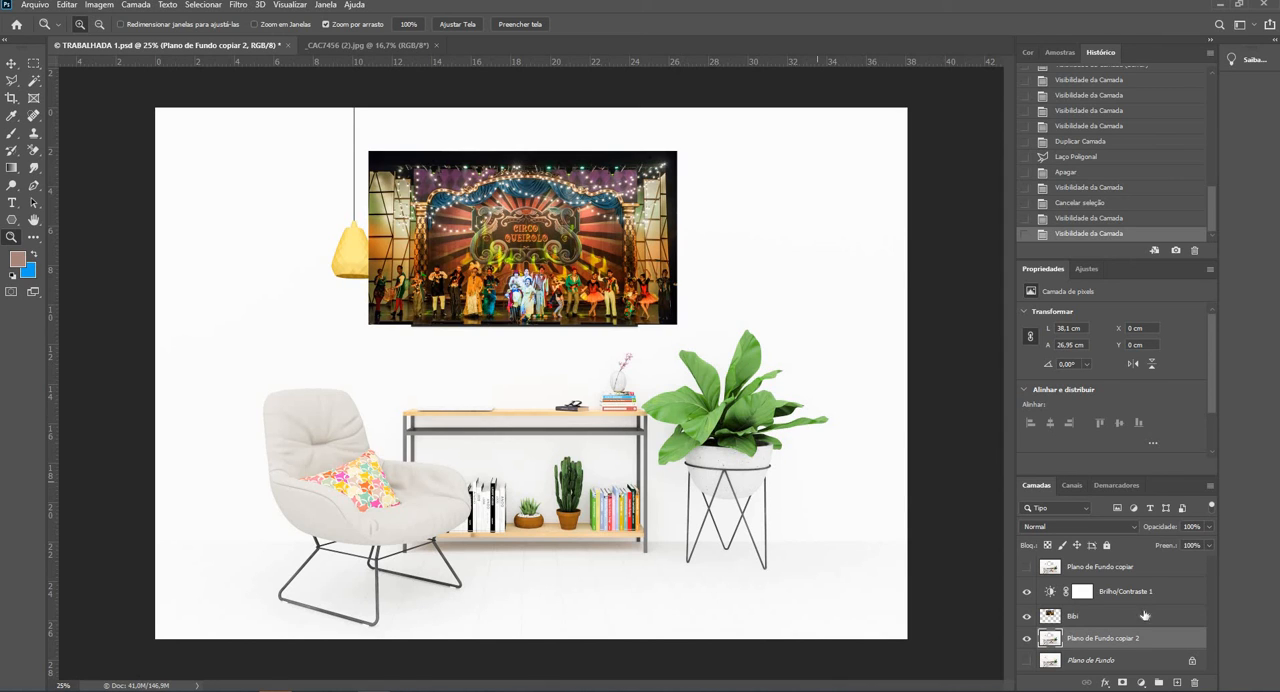
# - Move the Plano de Fundo copiar 2 layer above Brilho/Contraste 1 so the cut-out frame covers the photo
pyautogui.click(1103, 662)
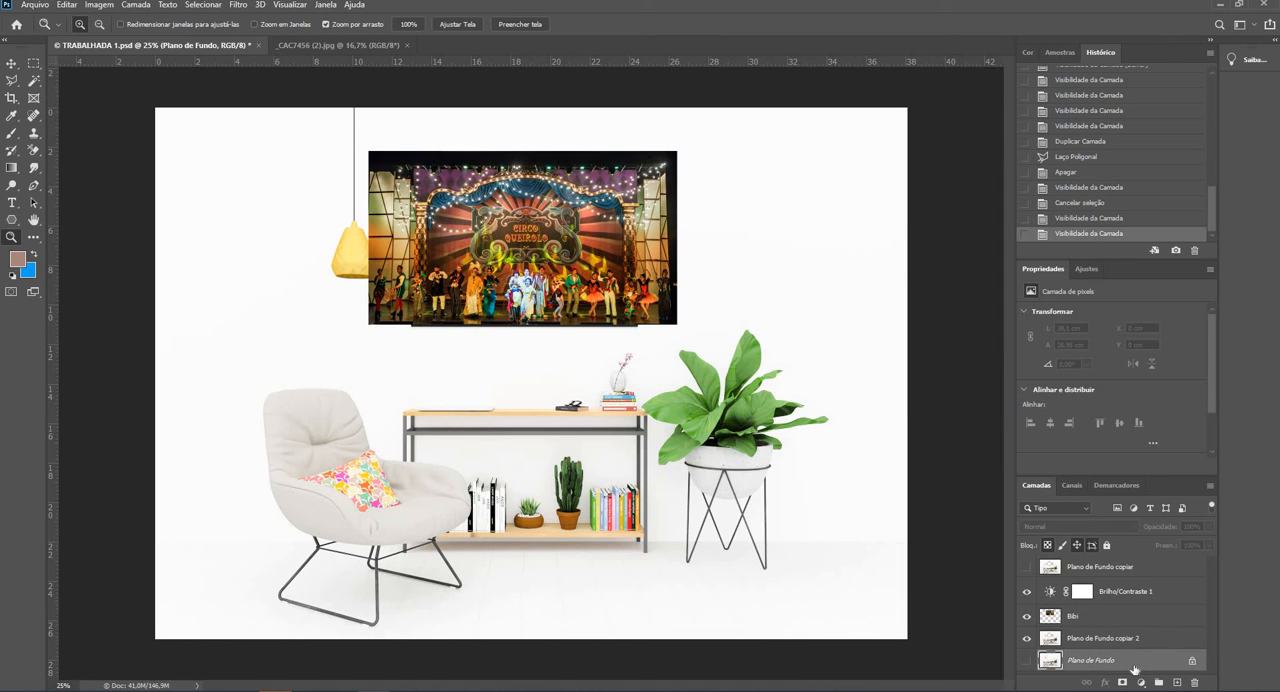
pyautogui.moveTo(1134, 668); pyautogui.dragTo(1131, 582)
pyautogui.moveTo(1119, 644); pyautogui.dragTo(1126, 587)
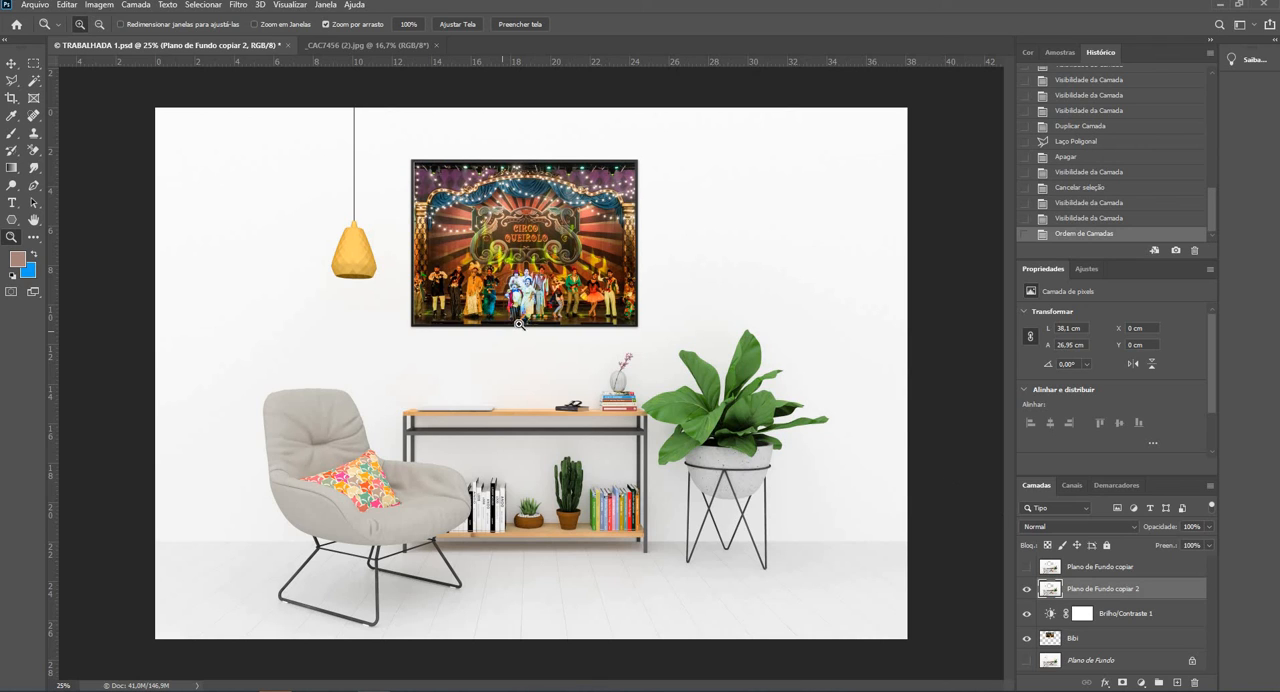
pyautogui.keyDown('alt'); pyautogui.click(502, 375); pyautogui.keyUp('alt')
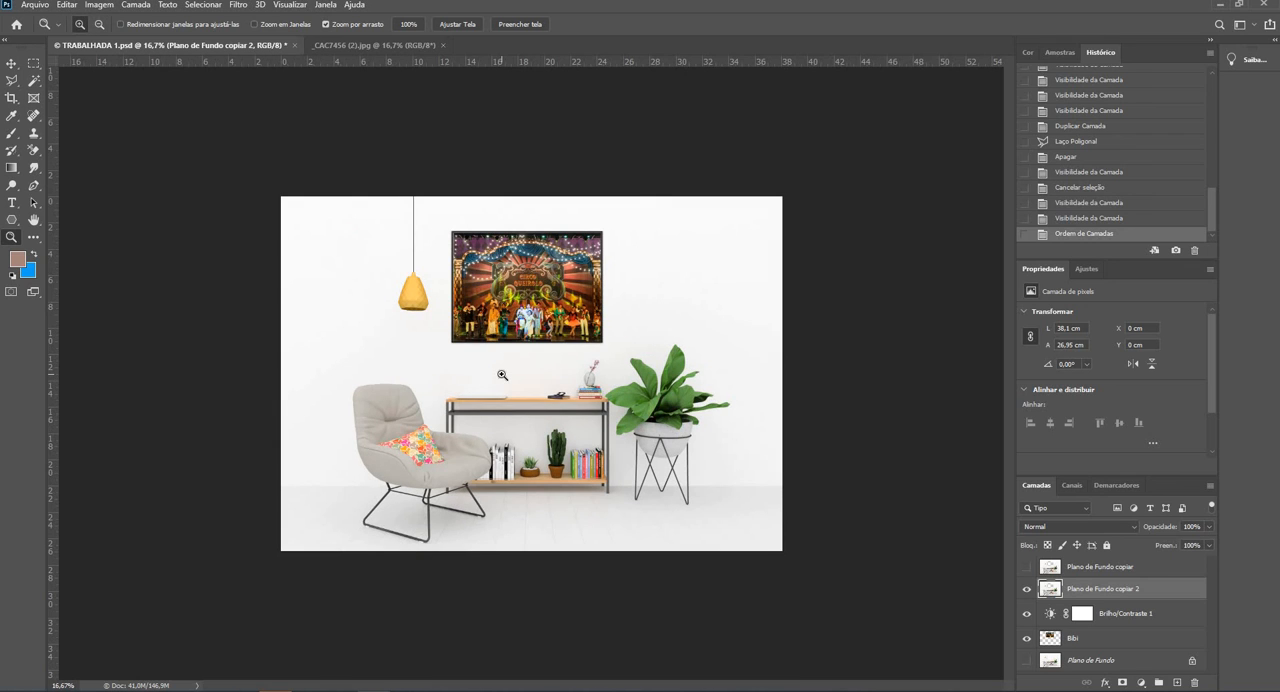
# - Save the layered TRABALHADA 1 PSD and begin saving another version of it on the computer
pyautogui.click(40, 5)
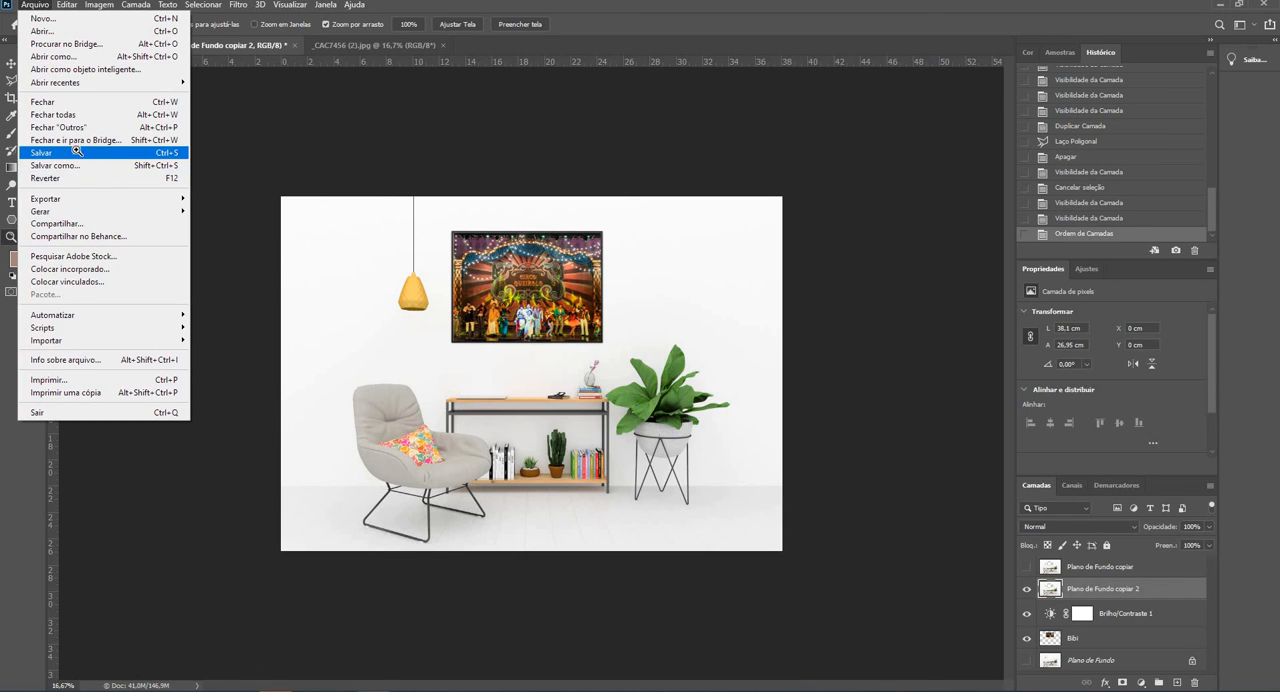
pyautogui.click(77, 153)
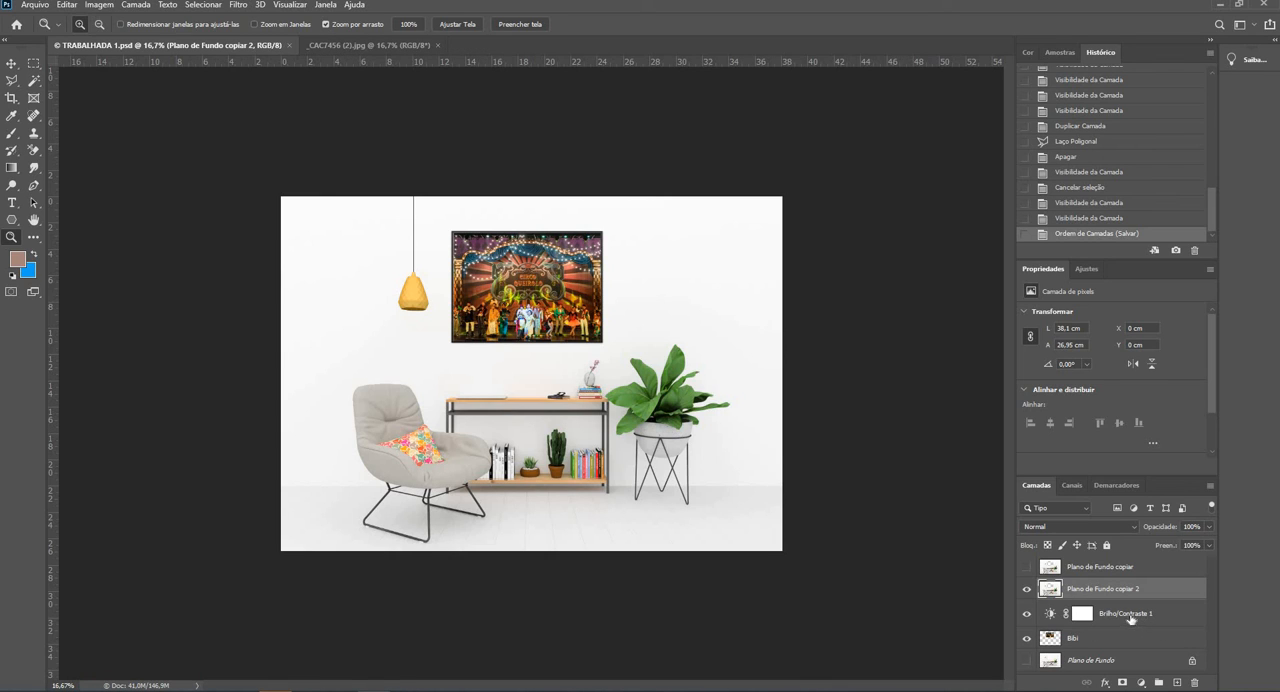
pyautogui.click(34, 5)
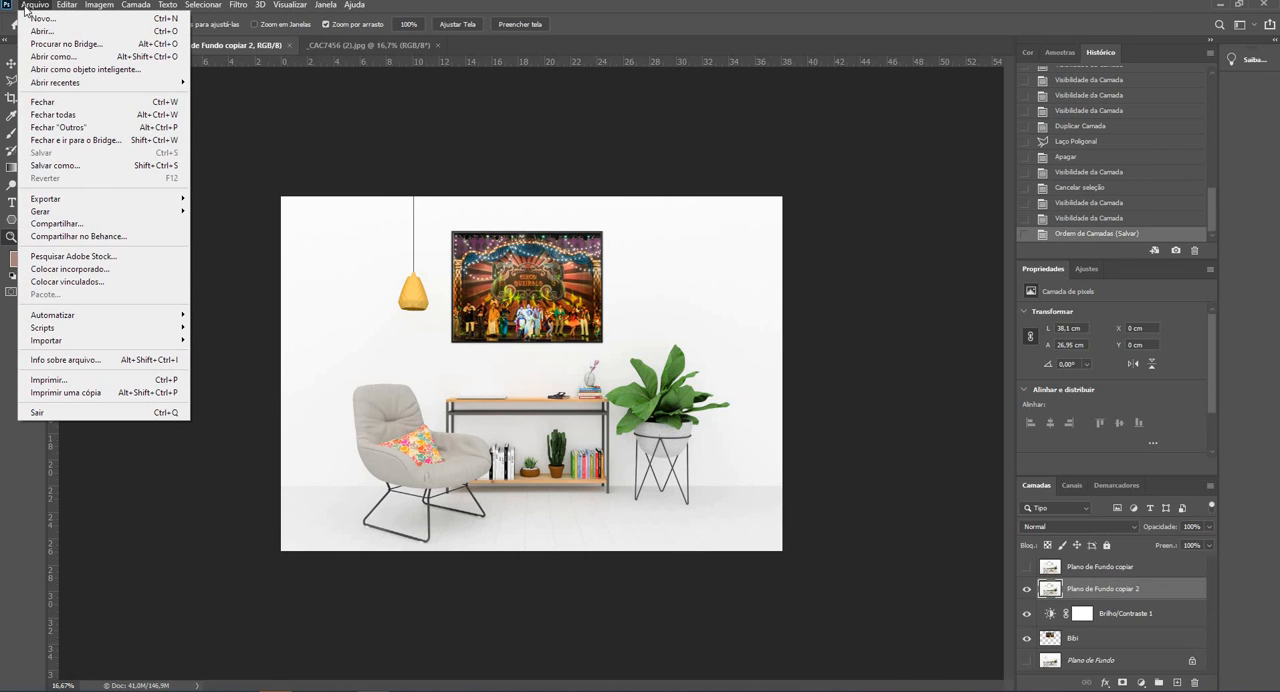
pyautogui.click(55, 165)
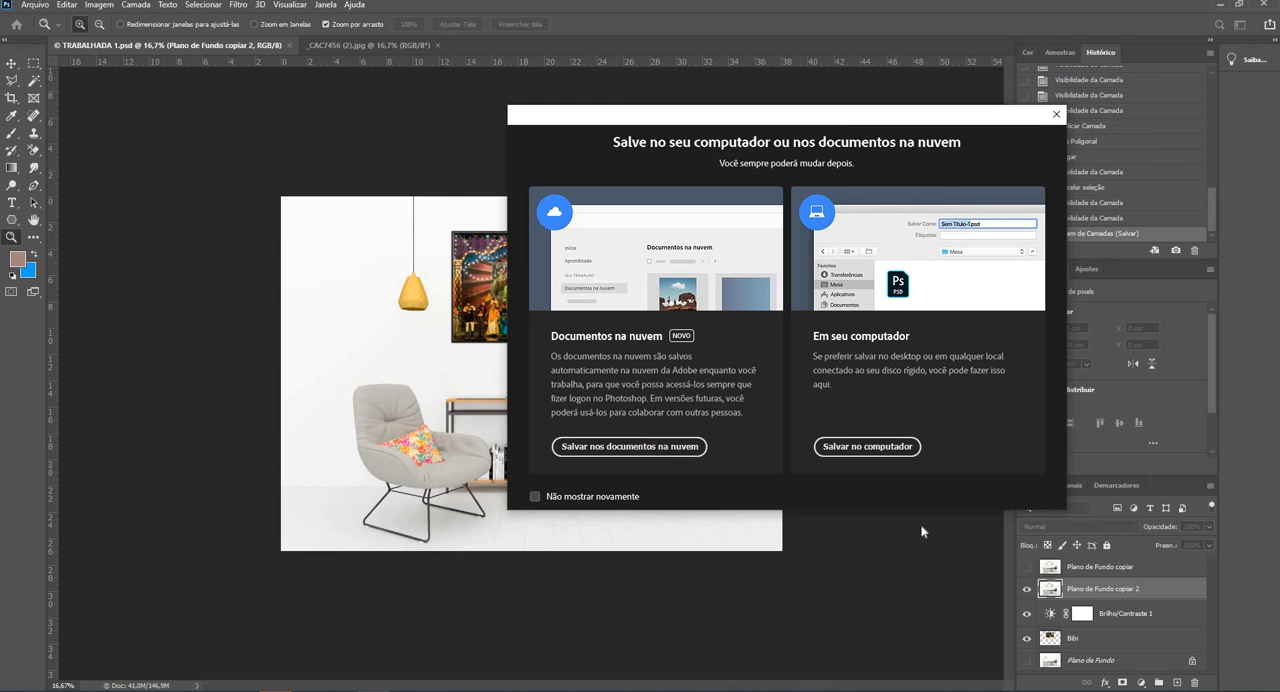
pyautogui.click(868, 446)
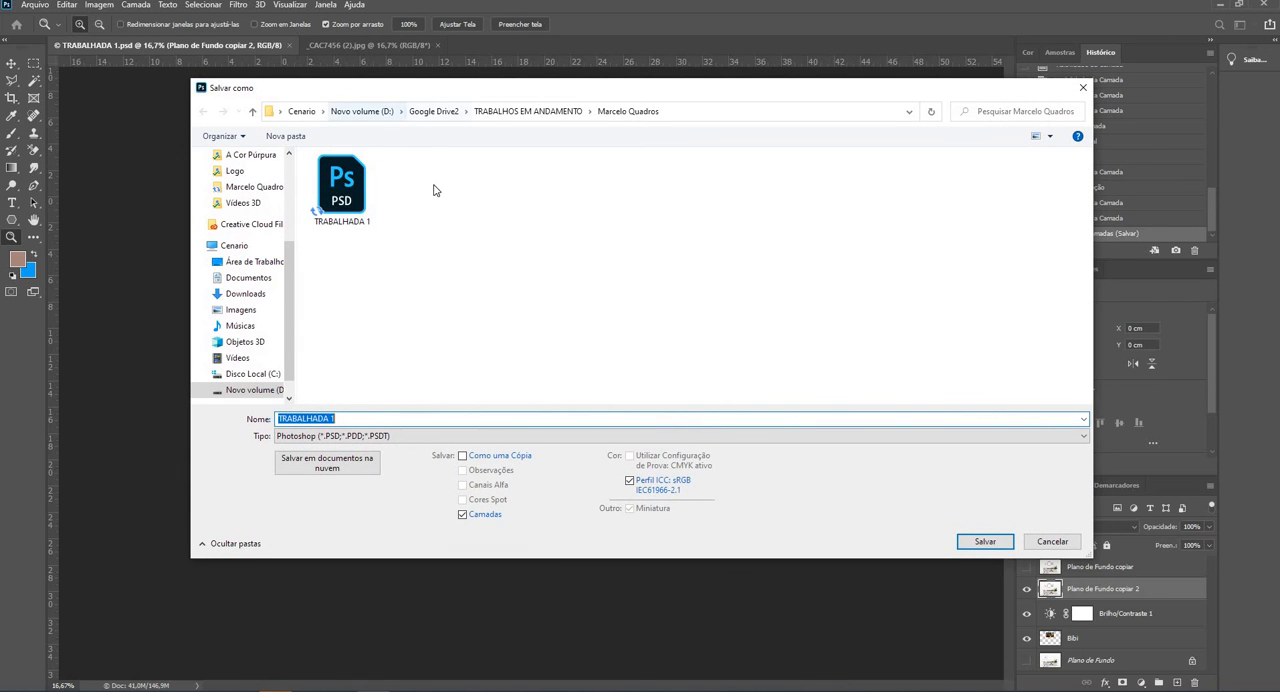
# - Save the room image as a JPEG named TRABALHADA 1_teste at maximum quality 12 with the standard baseline format
pyautogui.click(510, 440)
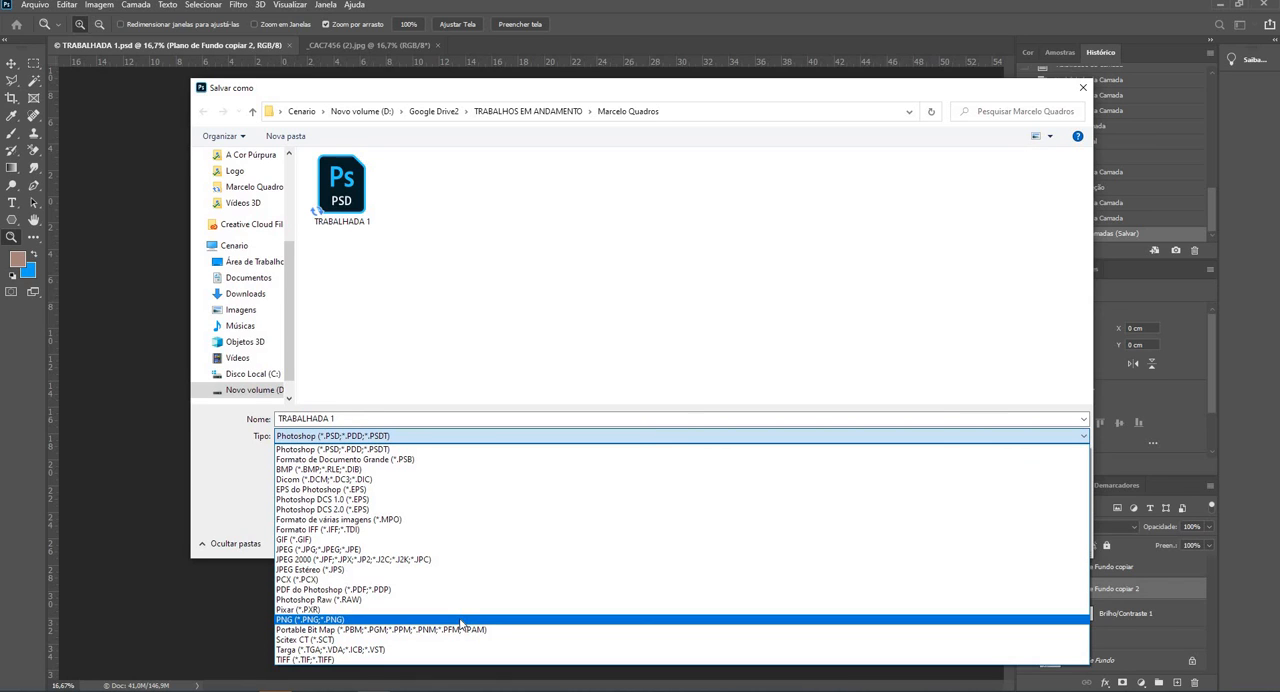
pyautogui.click(482, 550)
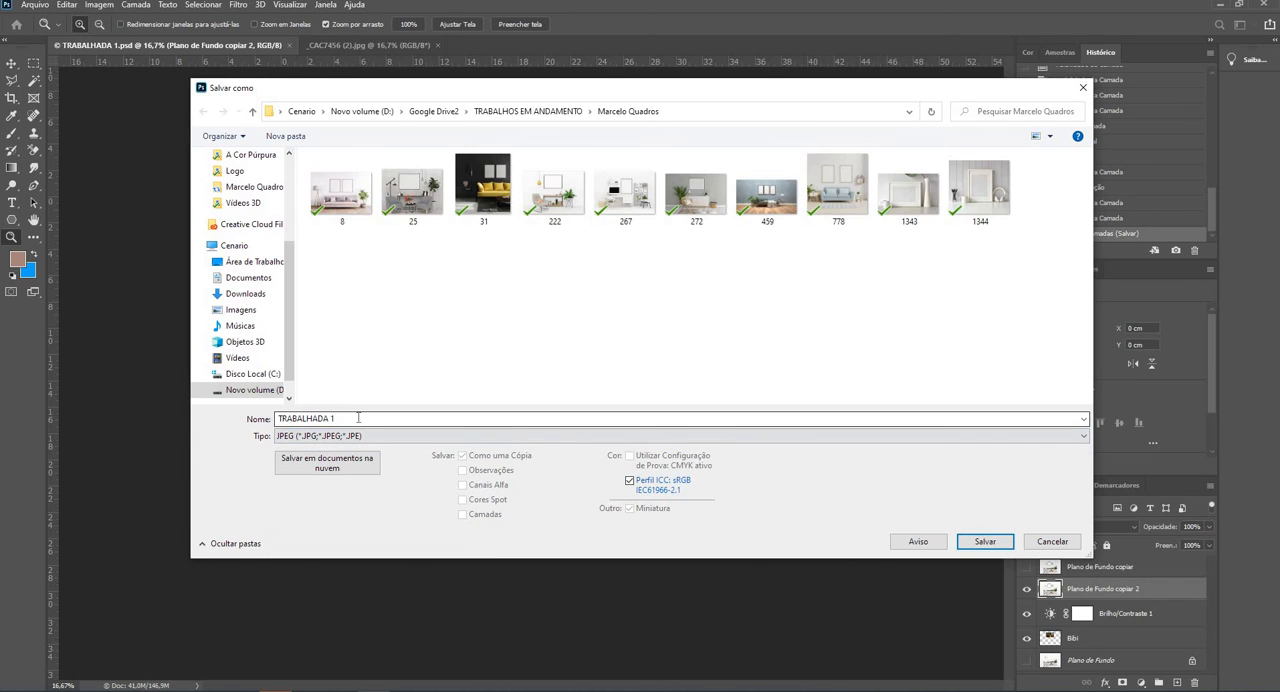
pyautogui.click(348, 418)
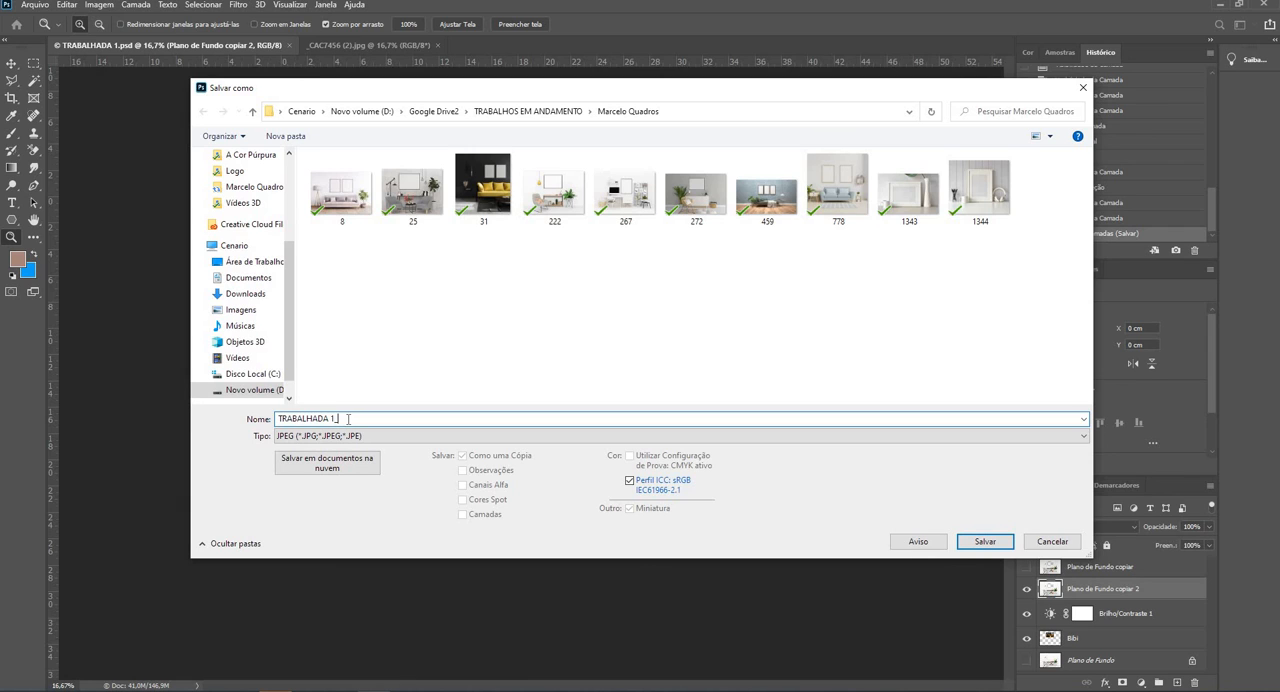
pyautogui.write('_teste')
pyautogui.click(984, 541)
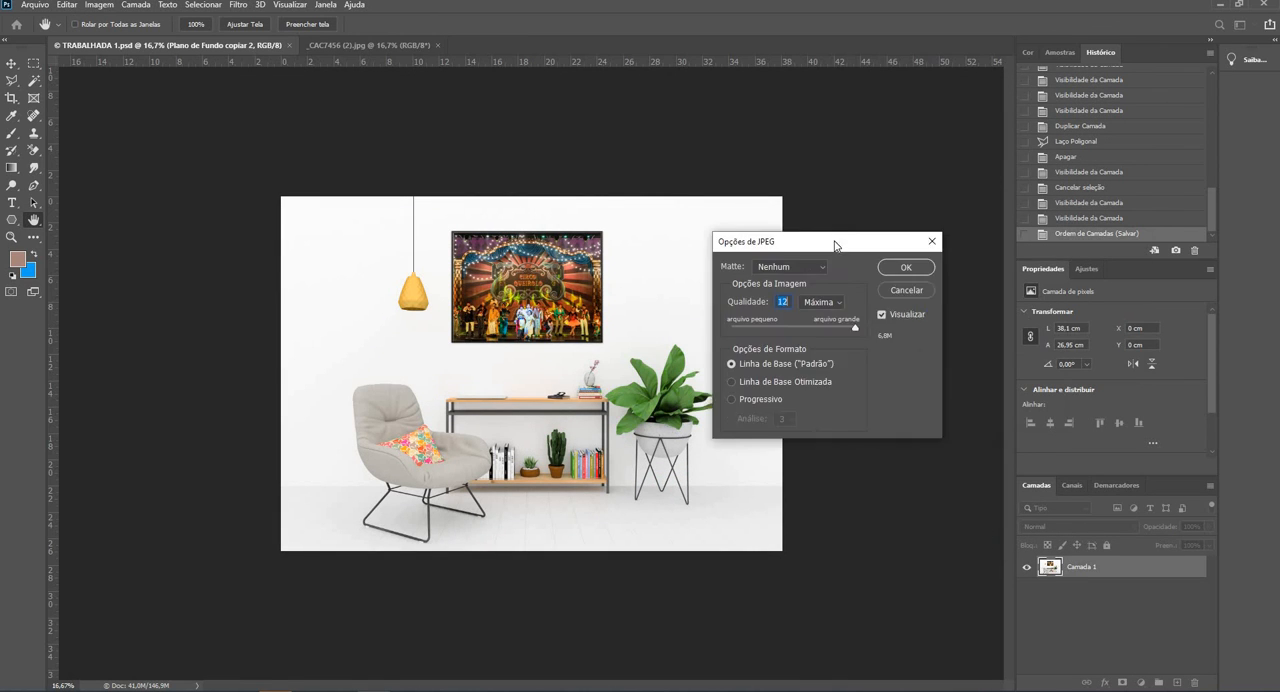
pyautogui.moveTo(866, 234); pyautogui.dragTo(629, 187)
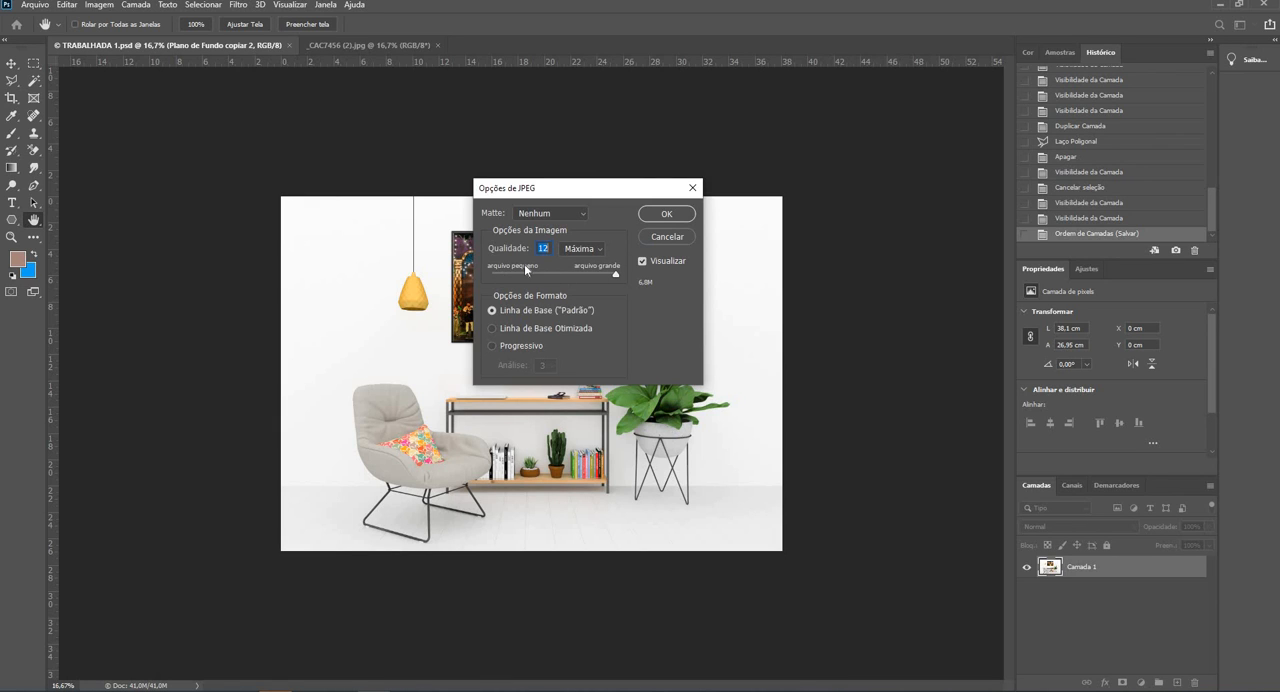
pyautogui.moveTo(616, 274)
pyautogui.mouseDown()
pyautogui.moveTo(567, 286)
pyautogui.moveTo(616, 276)
pyautogui.mouseUp()
pyautogui.click(676, 214)
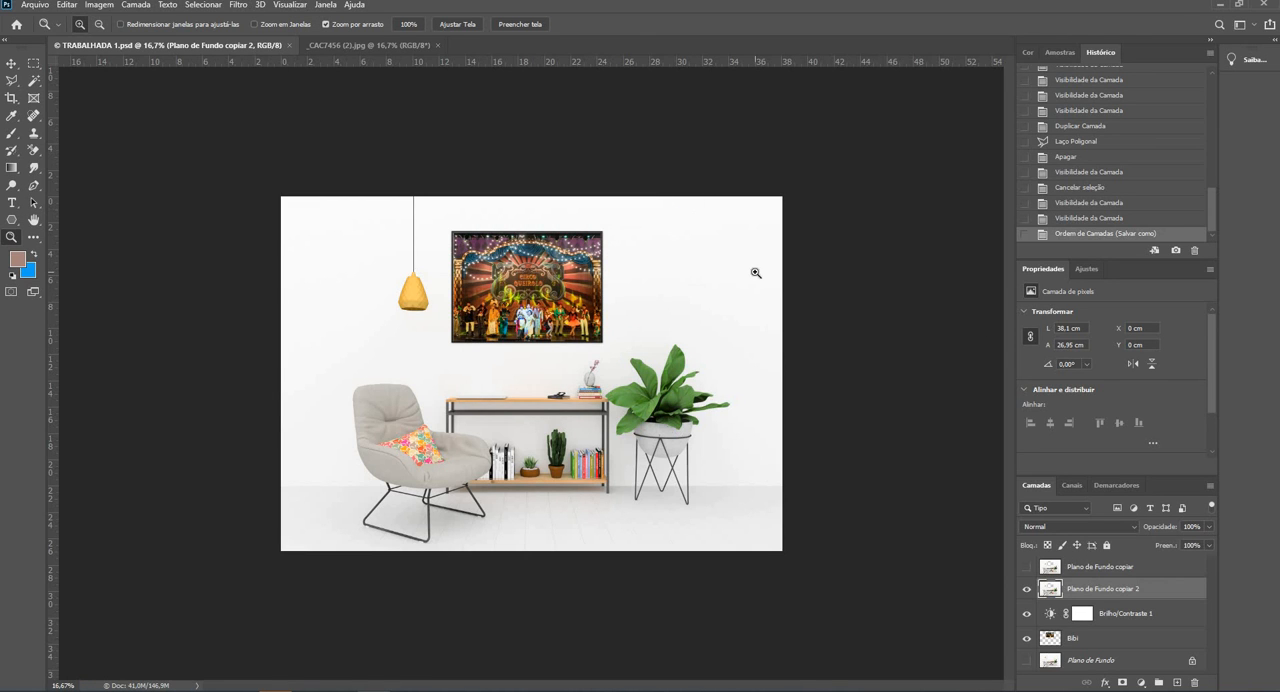
# - Open the exported TRABALHADA 1_teste JPEG from the project folder
pyautogui.click(36, 5)
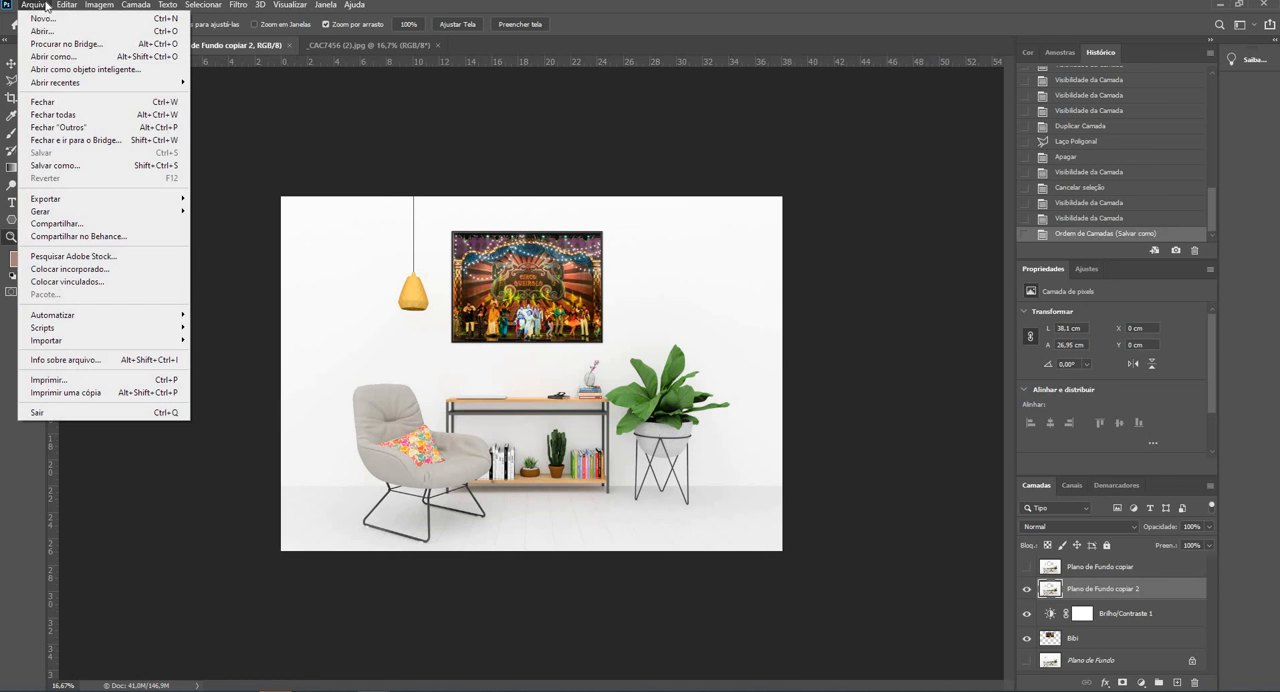
pyautogui.click(42, 33)
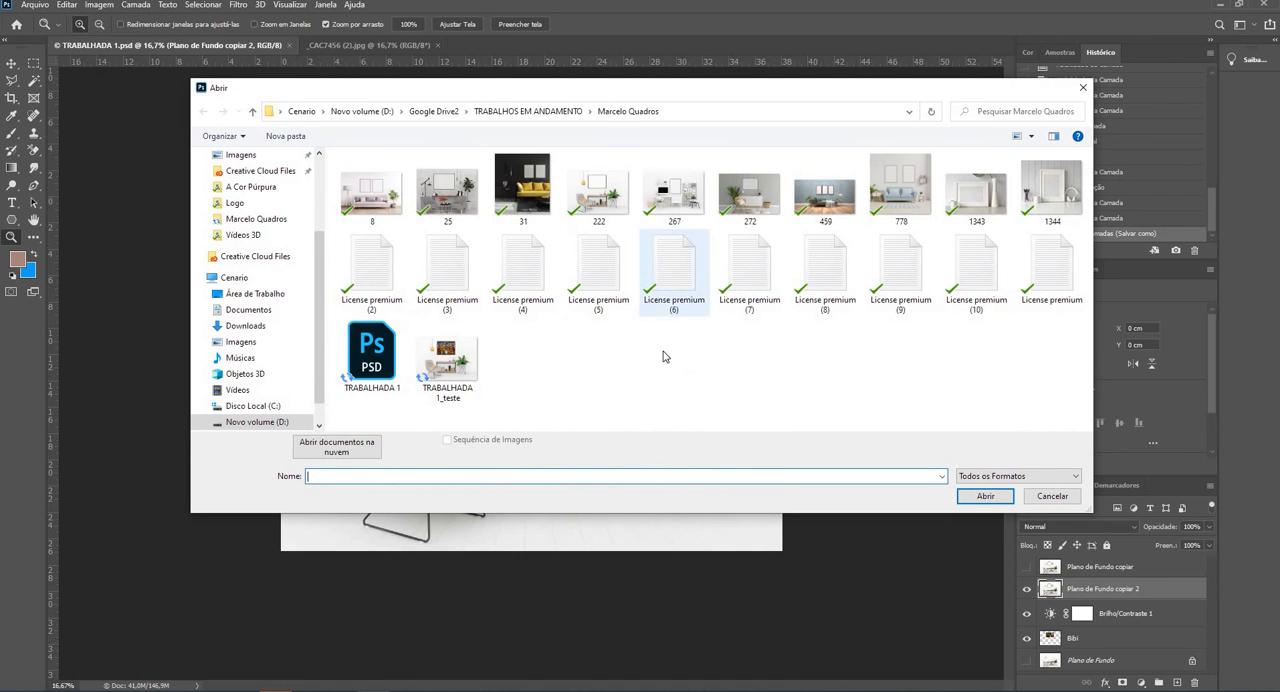
pyautogui.click(450, 365)
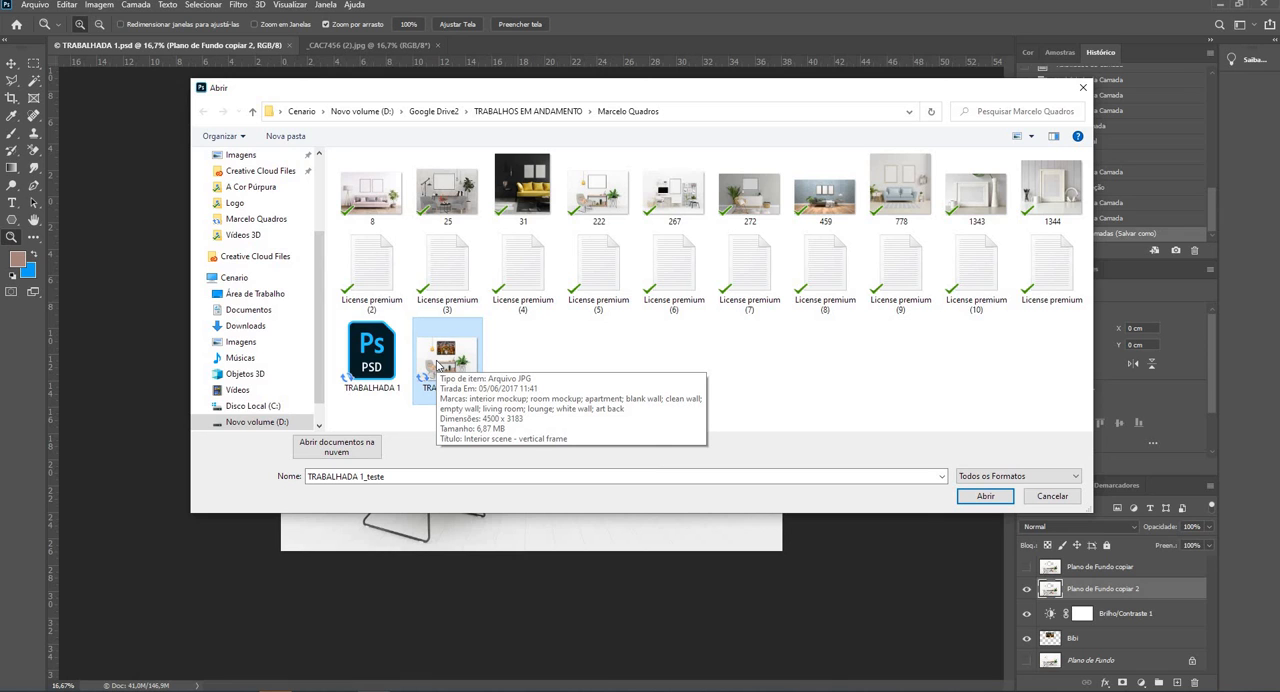
pyautogui.click(990, 497)
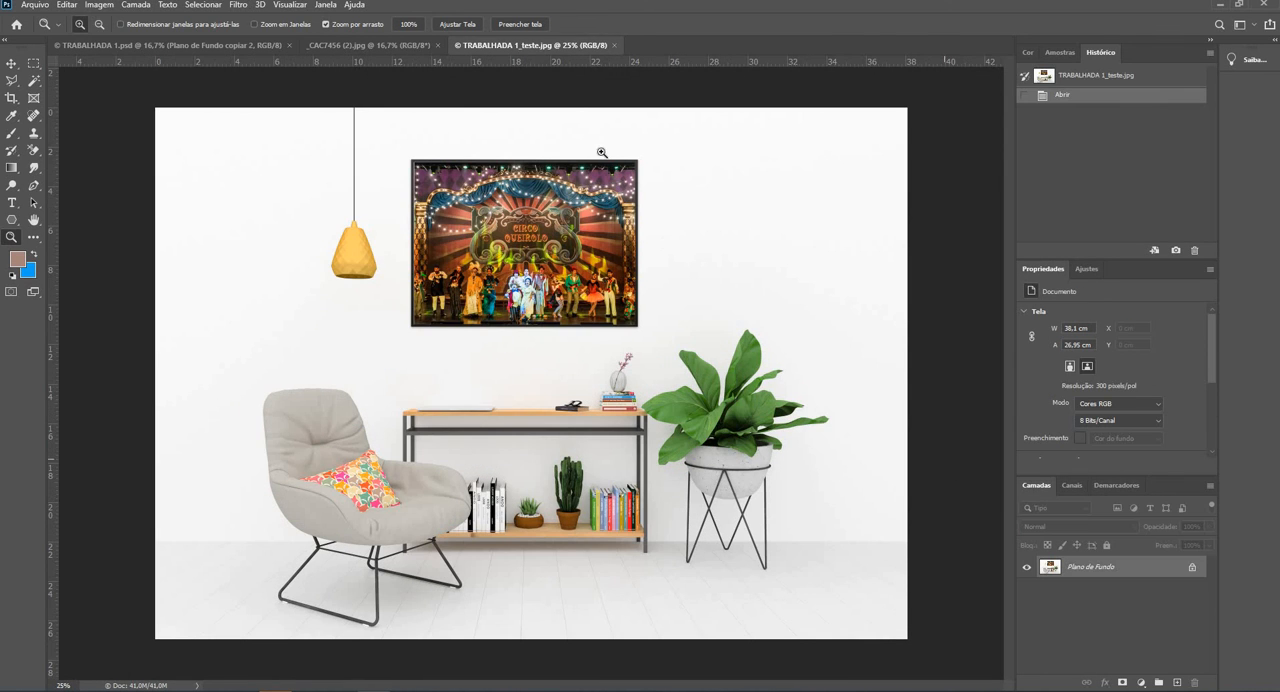
# - Try resizing TRABALHADA 1_teste.jpg to a width of 20 cm with Image Size, and cancel the change
pyautogui.click(102, 5)
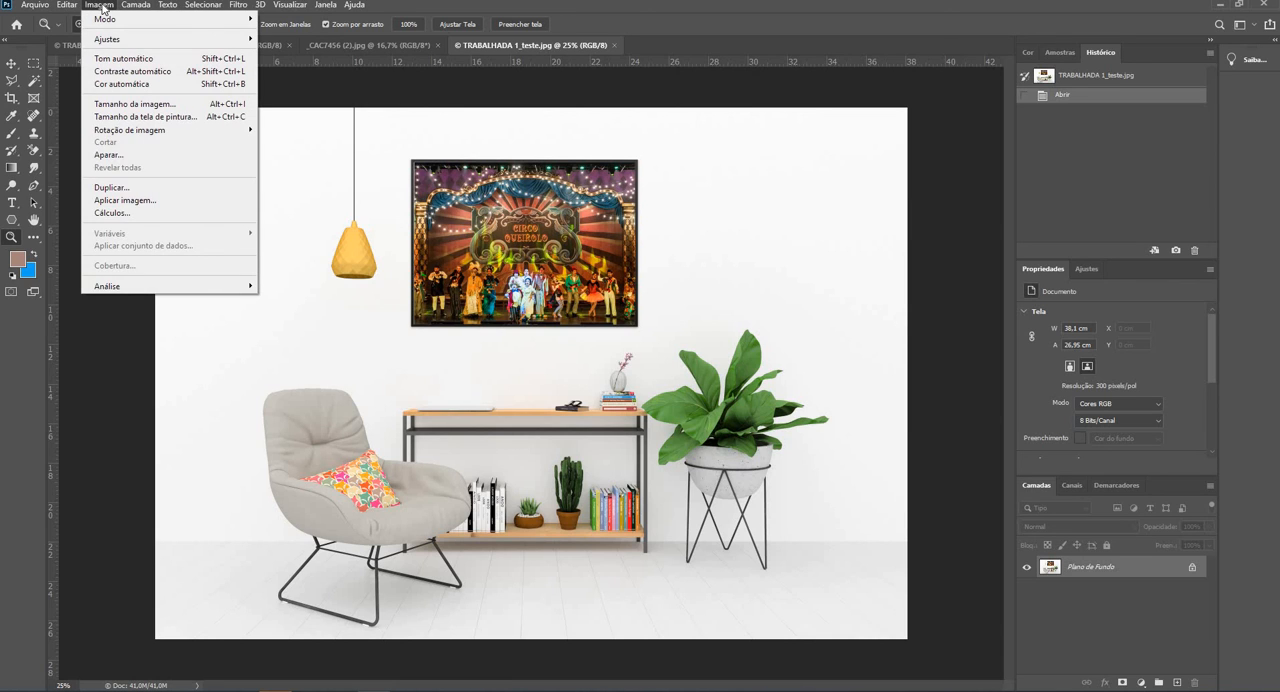
pyautogui.click(153, 106)
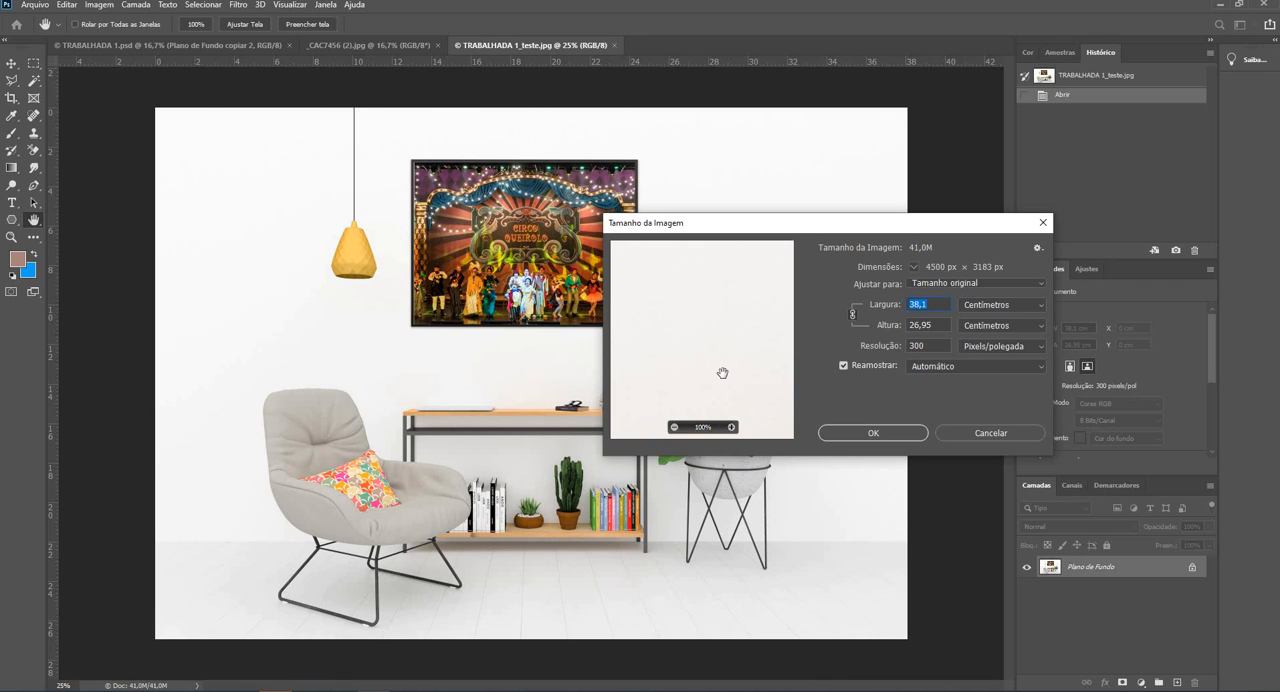
pyautogui.moveTo(680, 263); pyautogui.dragTo(725, 276)
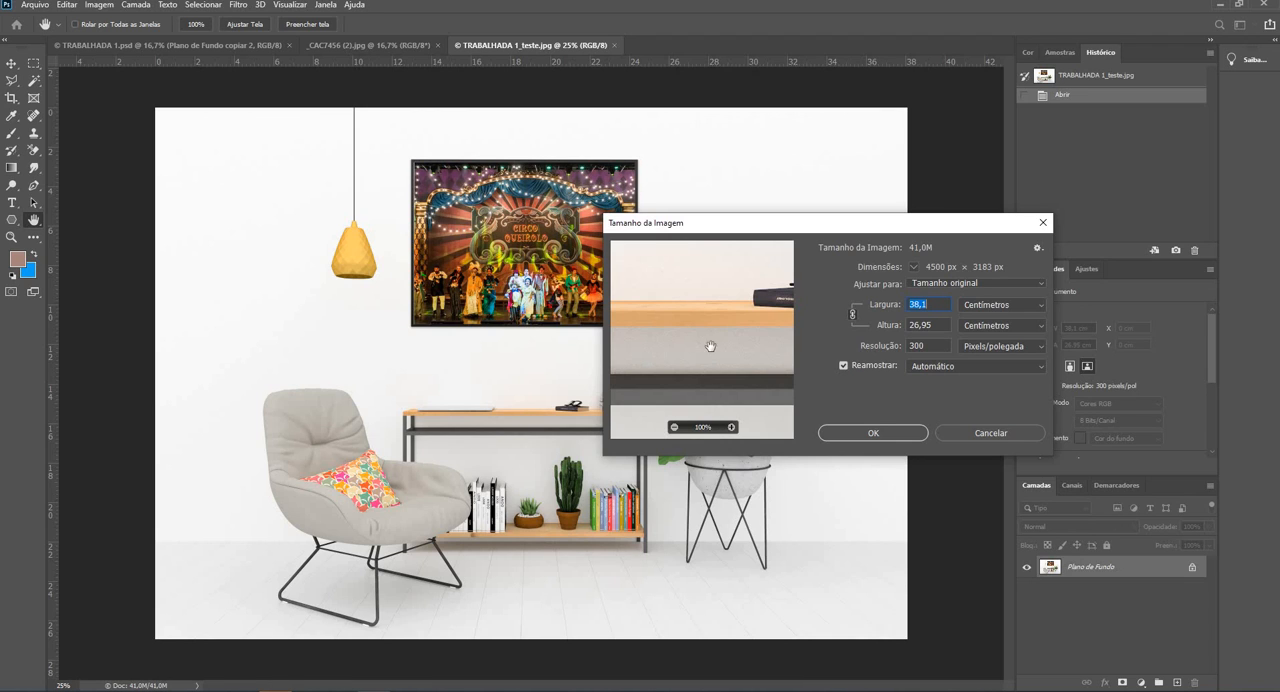
pyautogui.moveTo(711, 346)
pyautogui.mouseDown()
pyautogui.moveTo(708, 308)
pyautogui.moveTo(701, 351)
pyautogui.mouseUp()
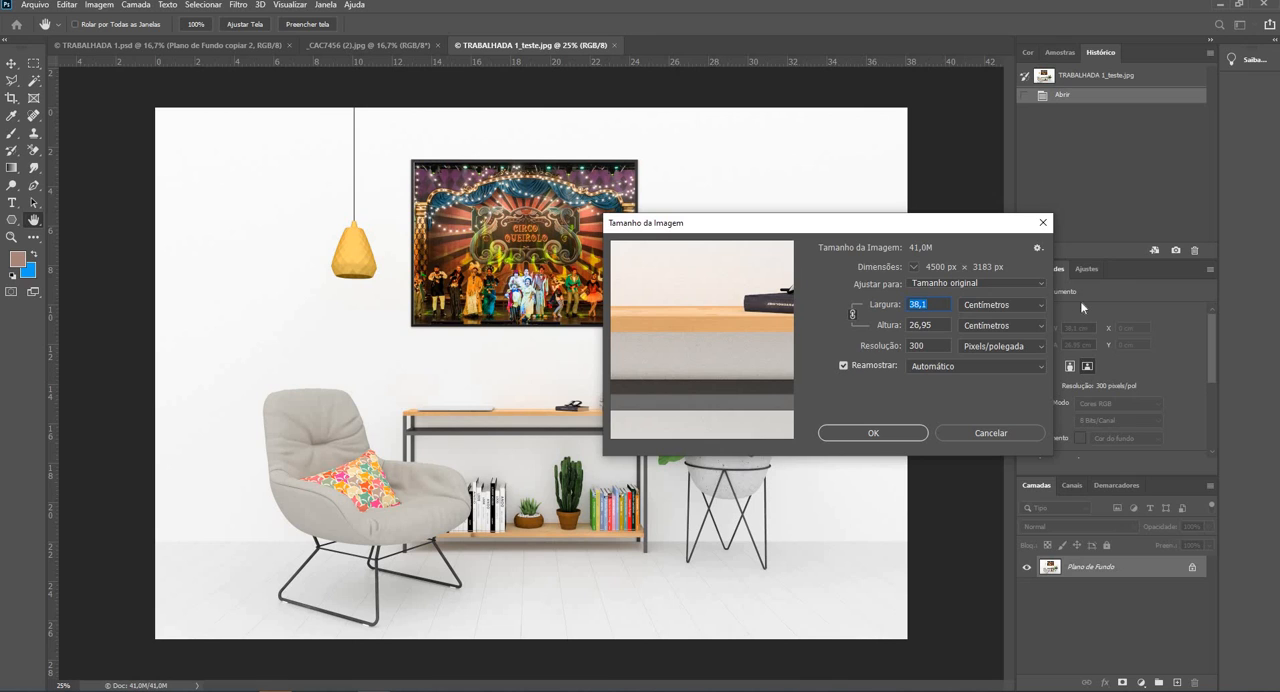
pyautogui.click(1043, 304)
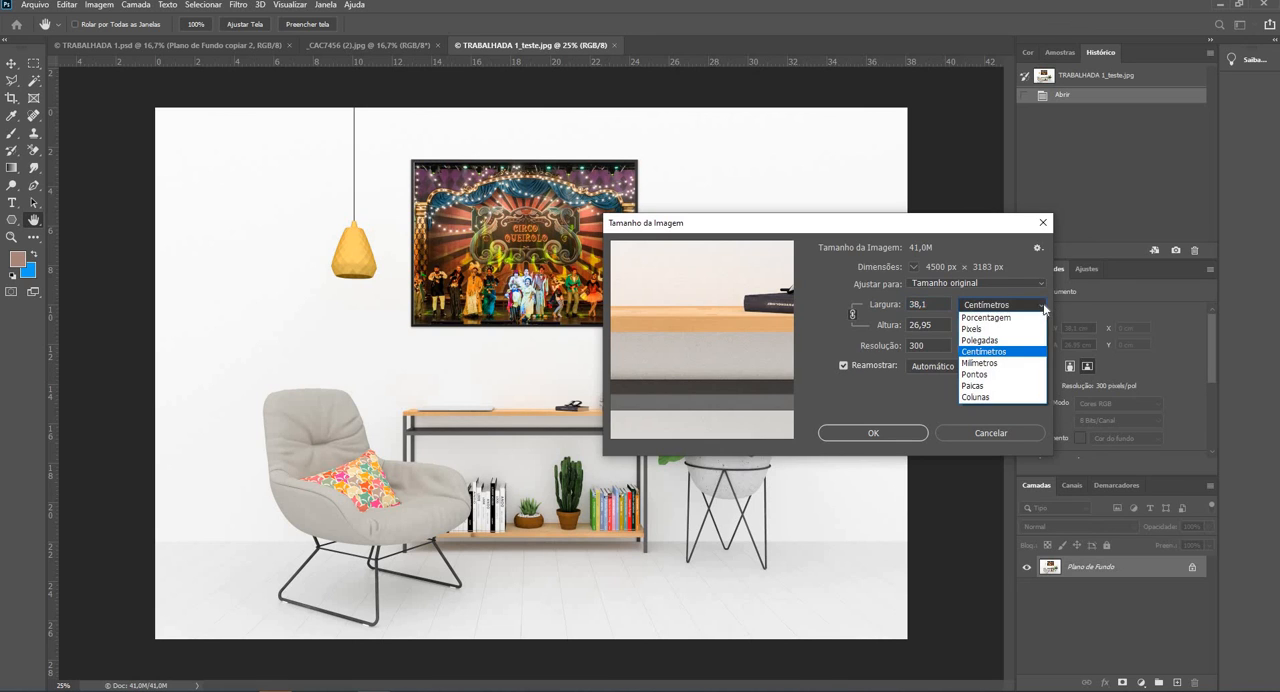
pyautogui.click(985, 351)
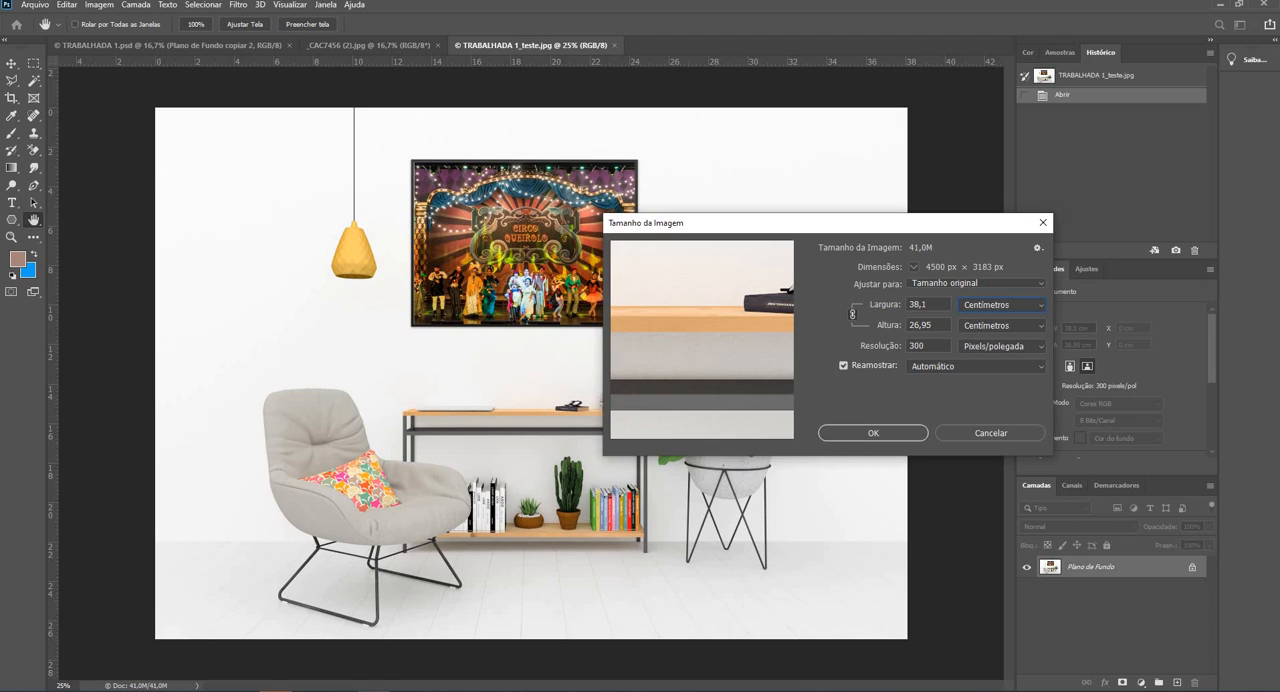
pyautogui.moveTo(927, 304); pyautogui.dragTo(901, 306)
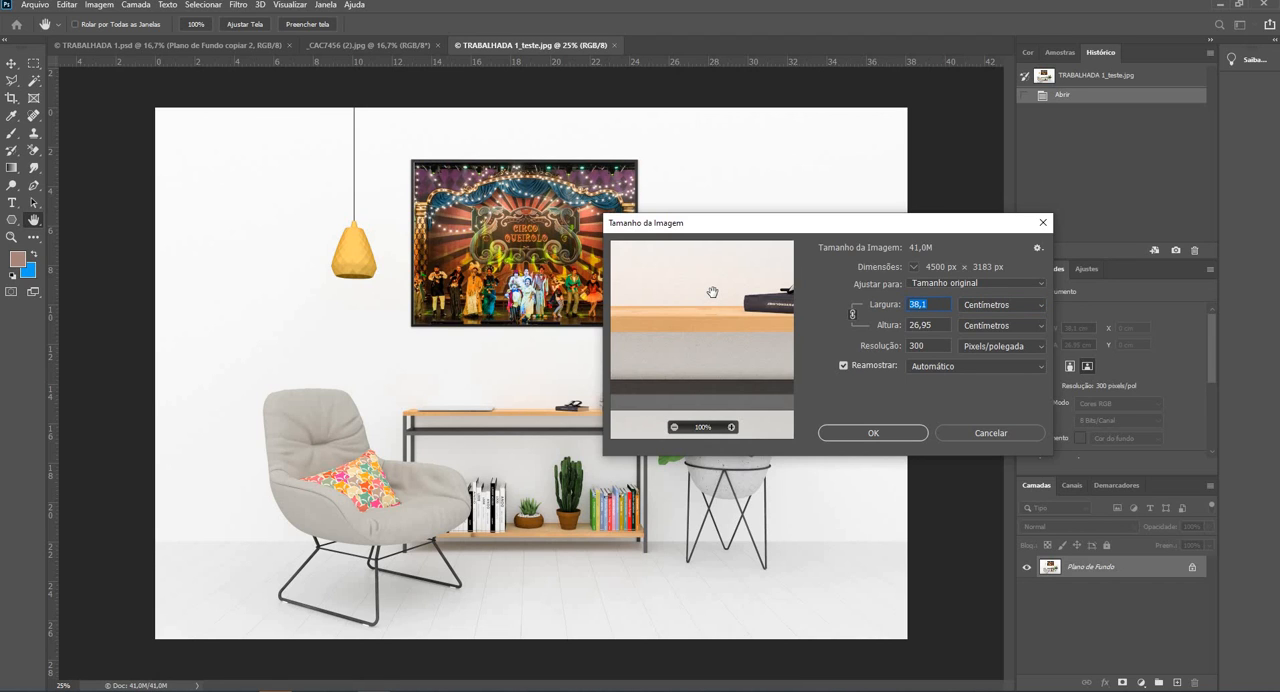
pyautogui.write('20')
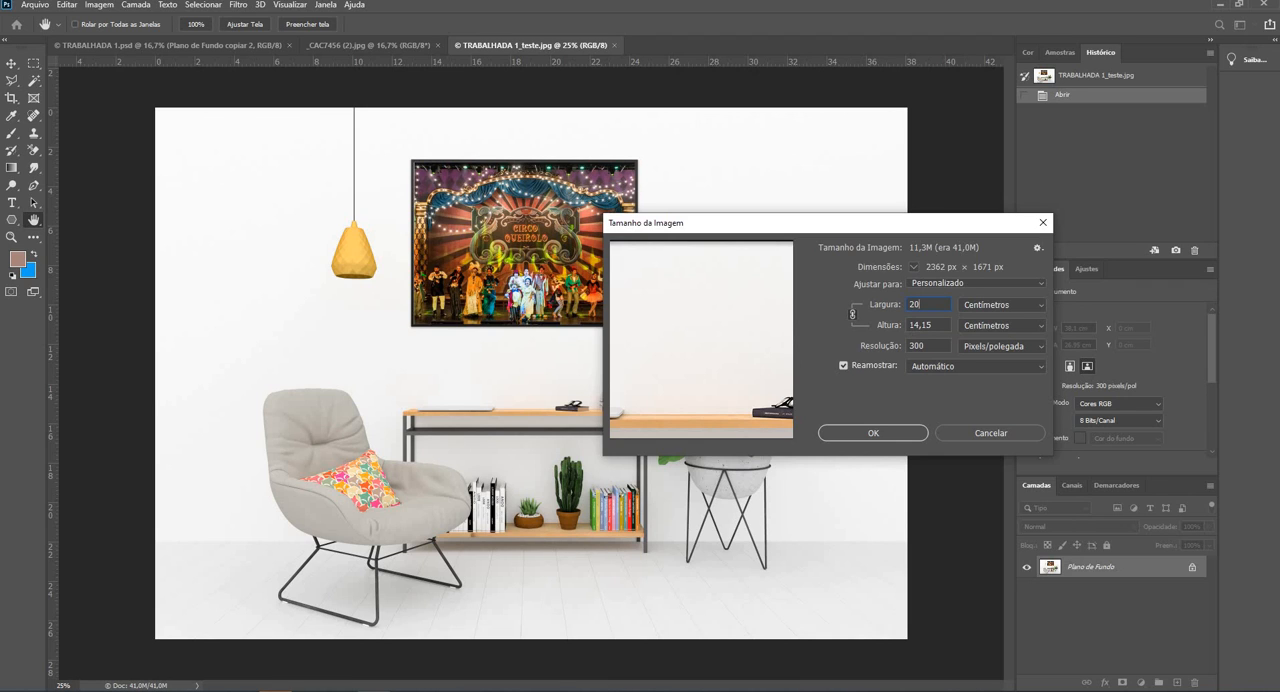
pyautogui.click(1014, 432)
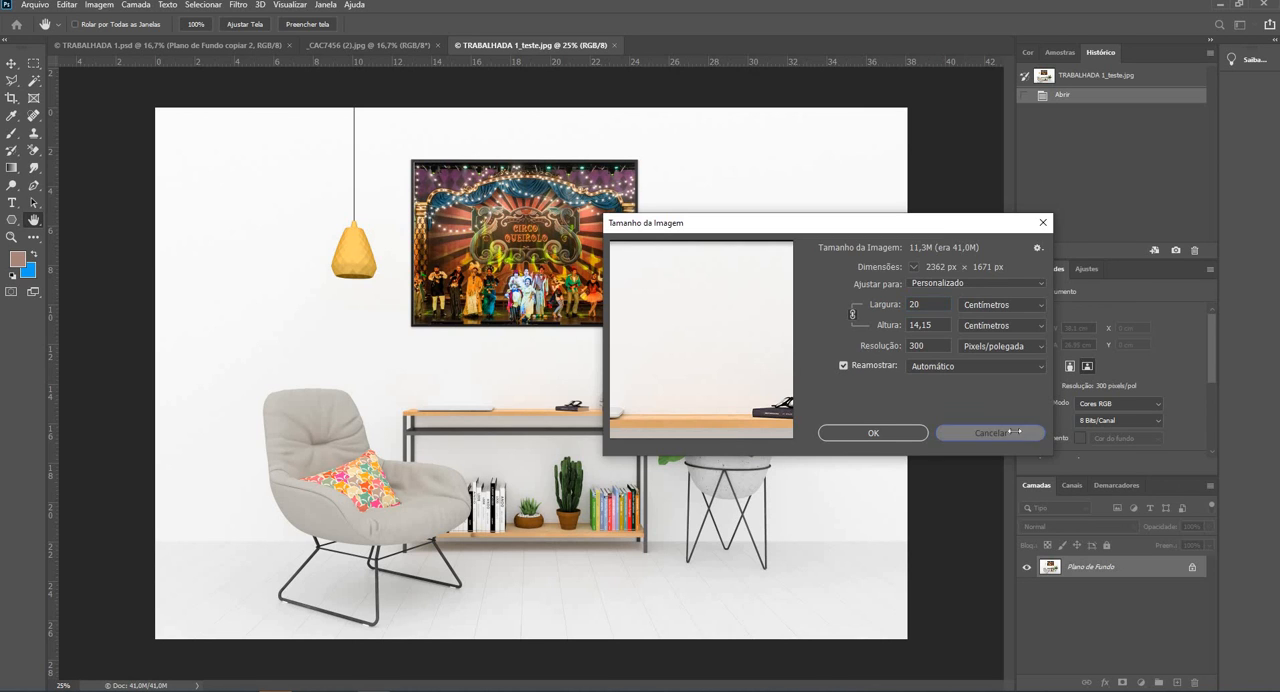